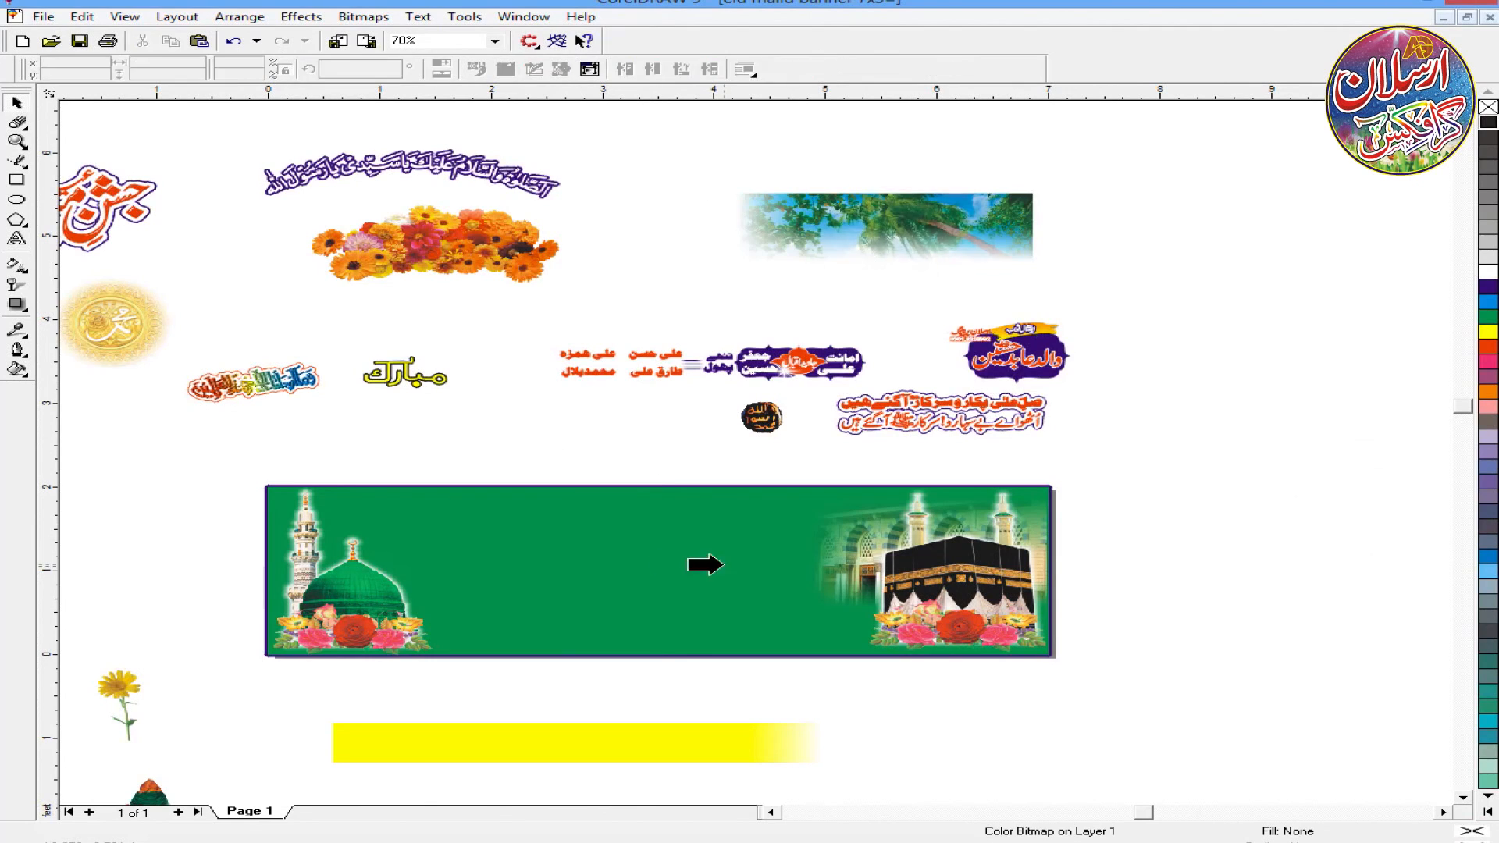
# Step: Place the palm-tree image inside the banner frame and move it to the upper right corner above the Kaaba
pyautogui.moveTo(739, 564); pyautogui.dragTo(992, 555)
pyautogui.click(1007, 602)
pyautogui.scroll(1, 1054, 601)
pyautogui.moveTo(1042, 485); pyautogui.dragTo(1051, 469)
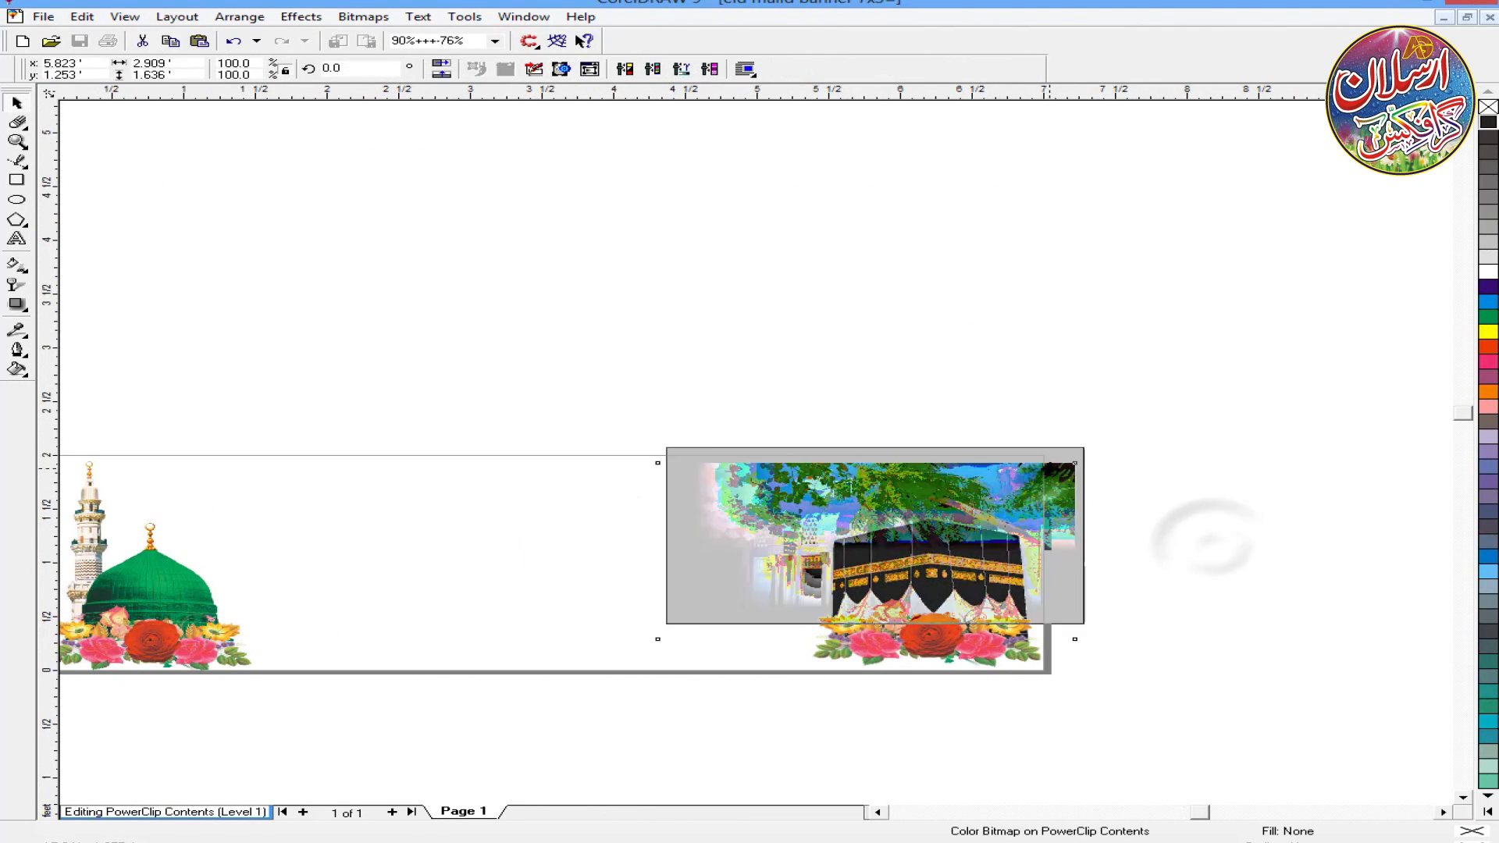
pyautogui.scroll(2, 1054, 531)
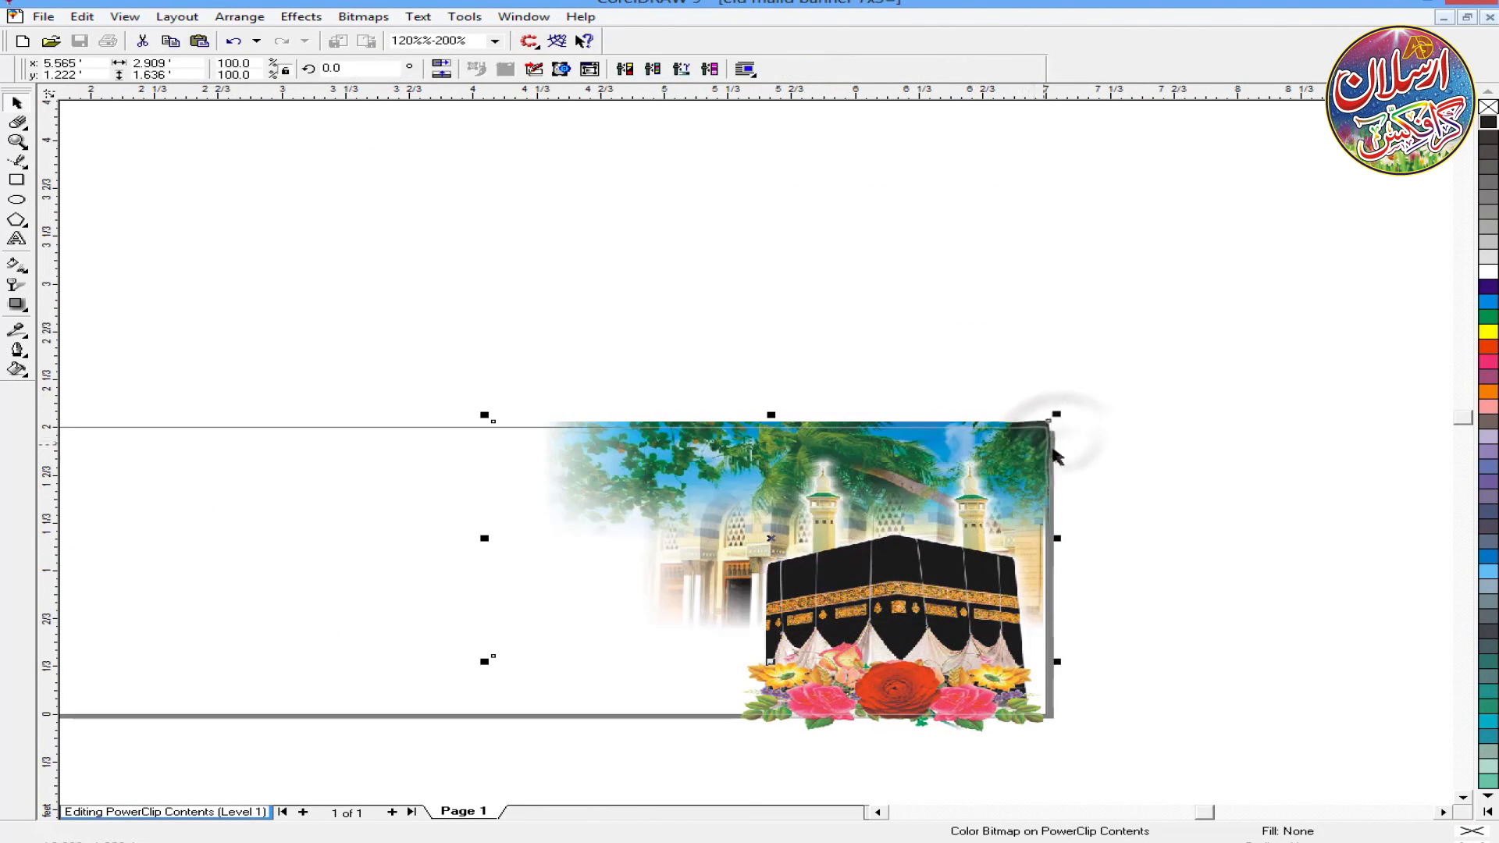
pyautogui.scroll(1, 1148, 480)
# Step: Fine-tune the palm-tree and Kaaba images against the frame's right corner and finish editing the banner contents
pyautogui.click(1004, 539)
pyautogui.moveTo(1078, 328); pyautogui.dragTo(1068, 338)
pyautogui.moveTo(922, 552)
pyautogui.mouseDown()
pyautogui.moveTo(921, 537)
pyautogui.moveTo(910, 546)
pyautogui.mouseUp()
pyautogui.click(1229, 473)
pyautogui.scroll(-4, 1229, 474)
pyautogui.click(943, 468)
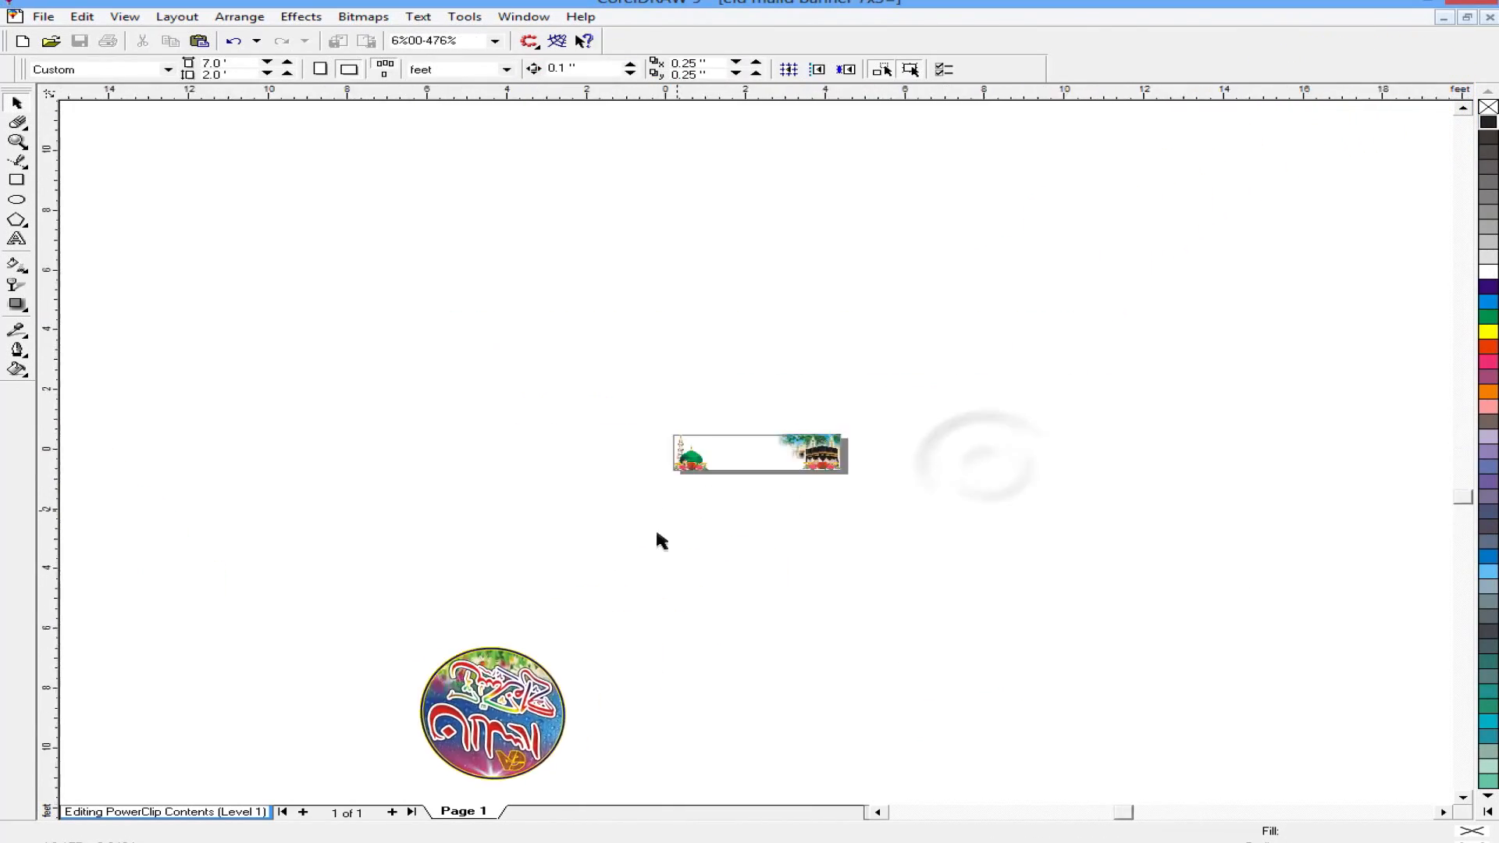
pyautogui.keyDown('ctrl'); pyautogui.click(656, 528); pyautogui.keyUp('ctrl')
# Step: Move the large red Urdu title below the banner and the gold calligraphy medallion beside the banner's mosque end
pyautogui.scroll(4, 664, 525)
pyautogui.scroll(1, 914, 713)
pyautogui.scroll(-2, 940, 508)
pyautogui.scroll(1, 940, 508)
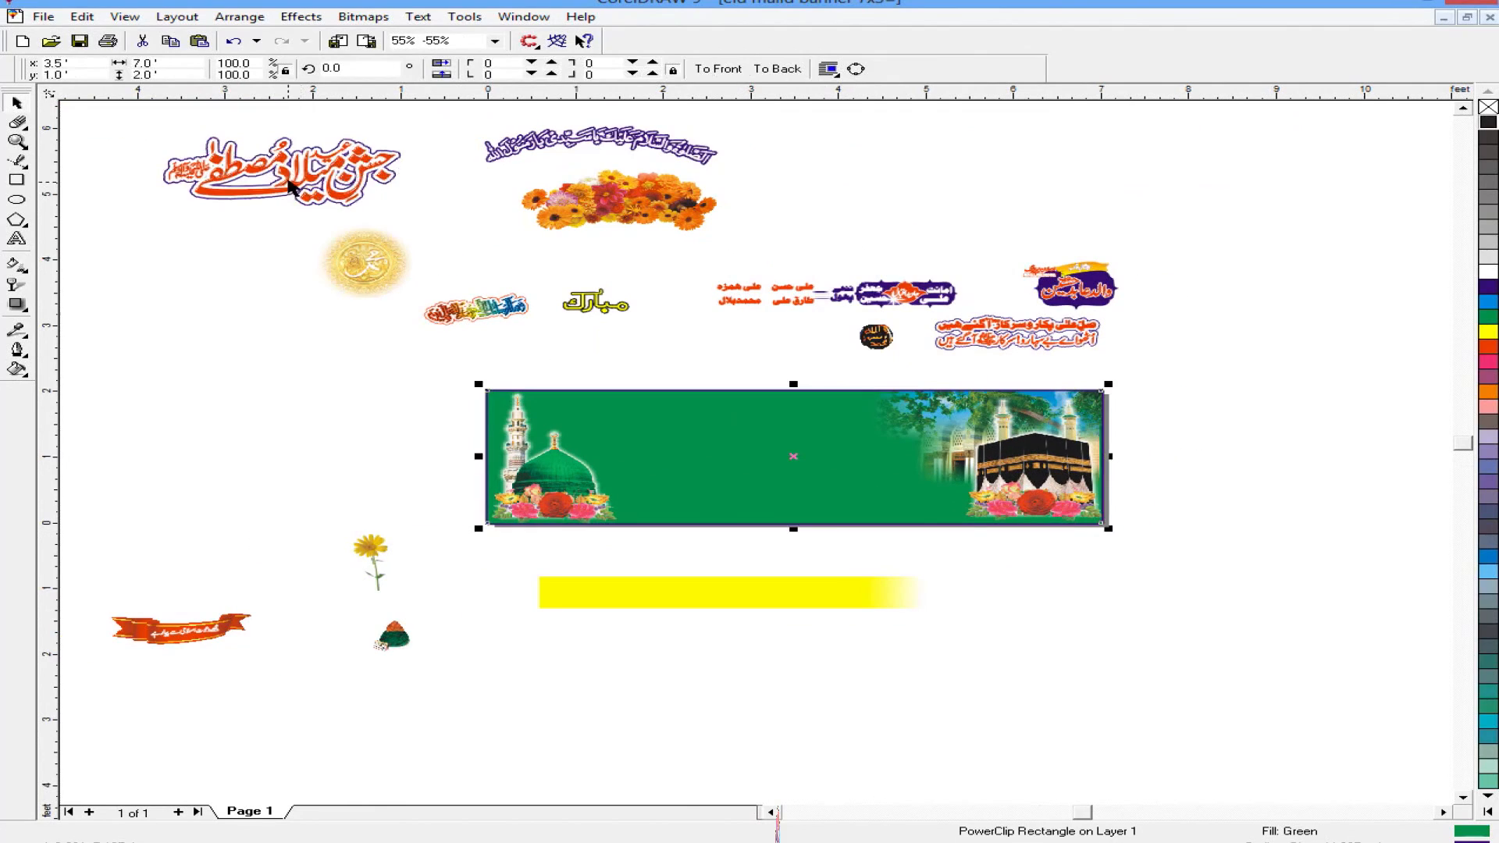
pyautogui.click(222, 320)
pyautogui.hotkey('ctrl', 'z')
pyautogui.moveTo(115, 104); pyautogui.dragTo(484, 225)
pyautogui.moveTo(335, 194); pyautogui.dragTo(1019, 599)
pyautogui.moveTo(316, 346); pyautogui.dragTo(408, 449)
pyautogui.scroll(2, 409, 449)
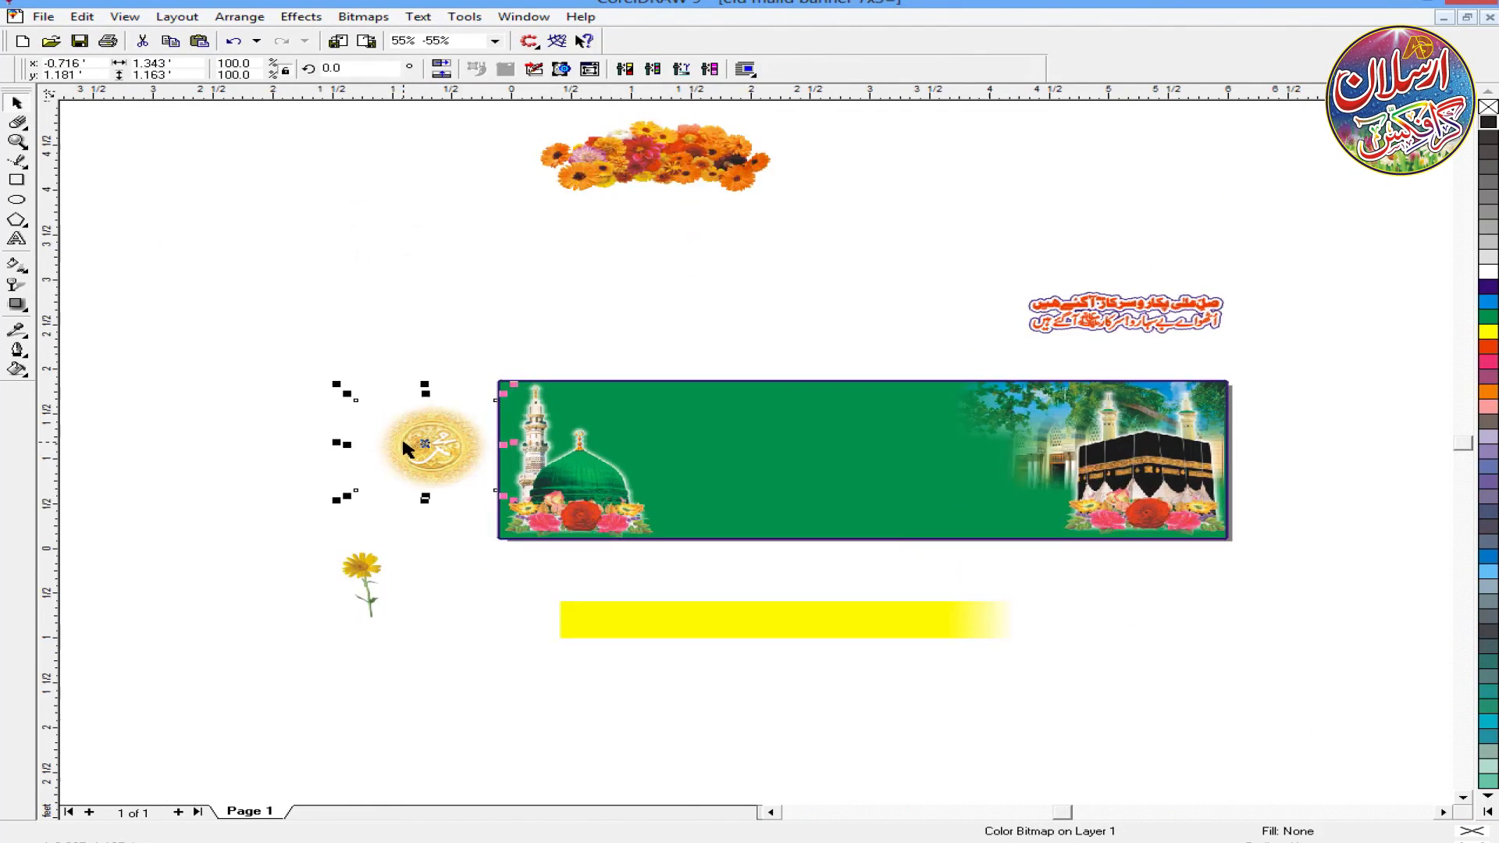
# Step: PowerClip the gold medallion into the green banner and open the banner contents for editing
pyautogui.hotkey('alt', 'c')
pyautogui.press('w')
pyautogui.press('p')
pyautogui.click(676, 435)
pyautogui.keyDown('ctrl'); pyautogui.click(677, 435); pyautogui.keyUp('ctrl')
pyautogui.scroll(1, 765, 462)
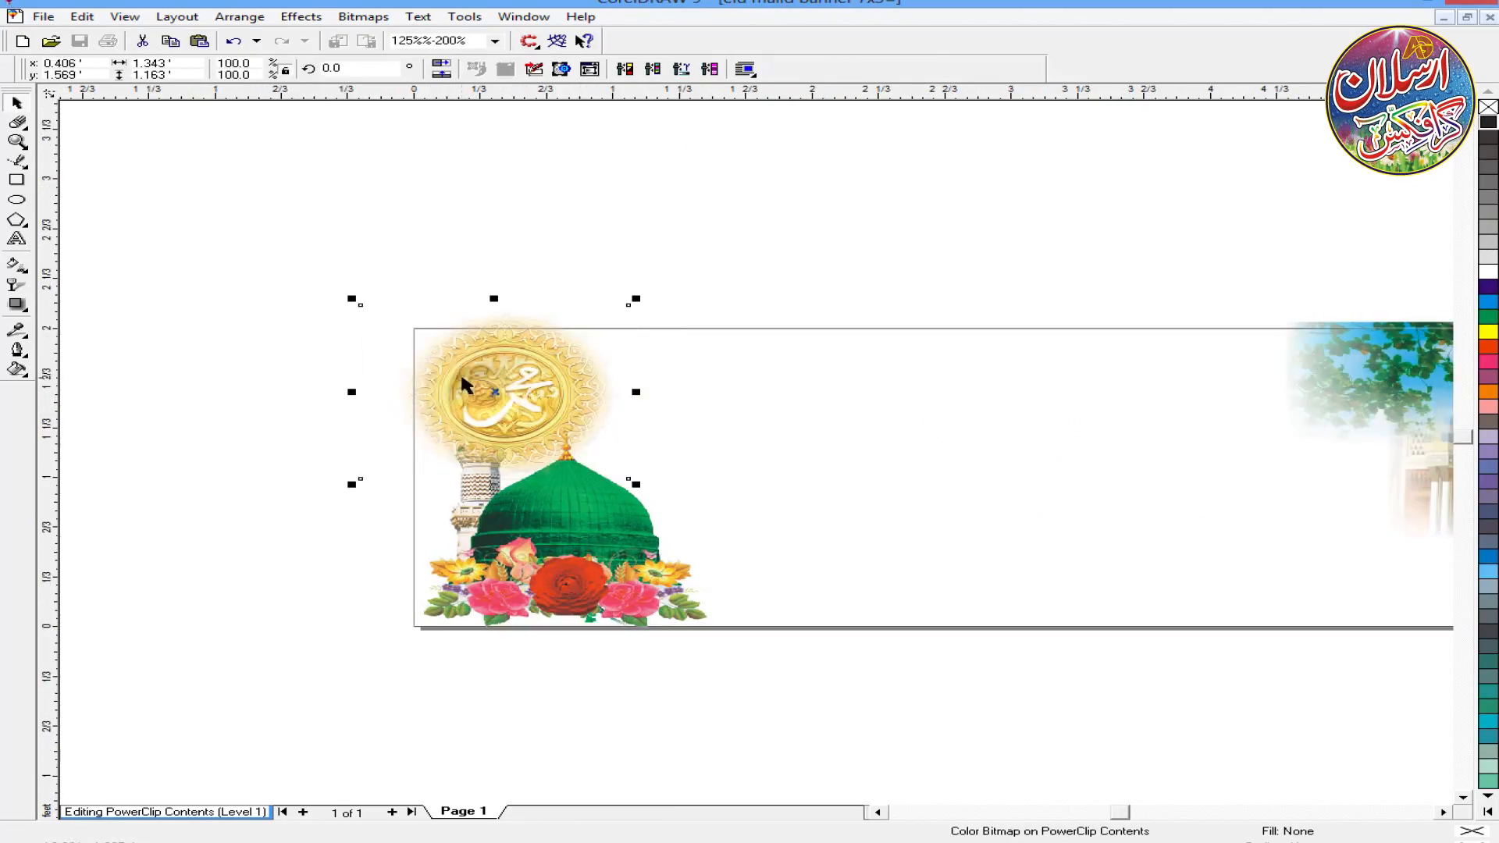
# Step: Bring the green-domed mosque image in front of the gold medallion and adjust its position
pyautogui.scroll(4, 462, 378)
pyautogui.scroll(-4, 500, 307)
pyautogui.click(589, 477)
pyautogui.hotkey('shift', 'pageup')
pyautogui.scroll(3, 612, 503)
pyautogui.scroll(-3, 612, 503)
pyautogui.press('Escape')
pyautogui.scroll(3, 547, 378)
pyautogui.moveTo(424, 270); pyautogui.dragTo(399, 266)
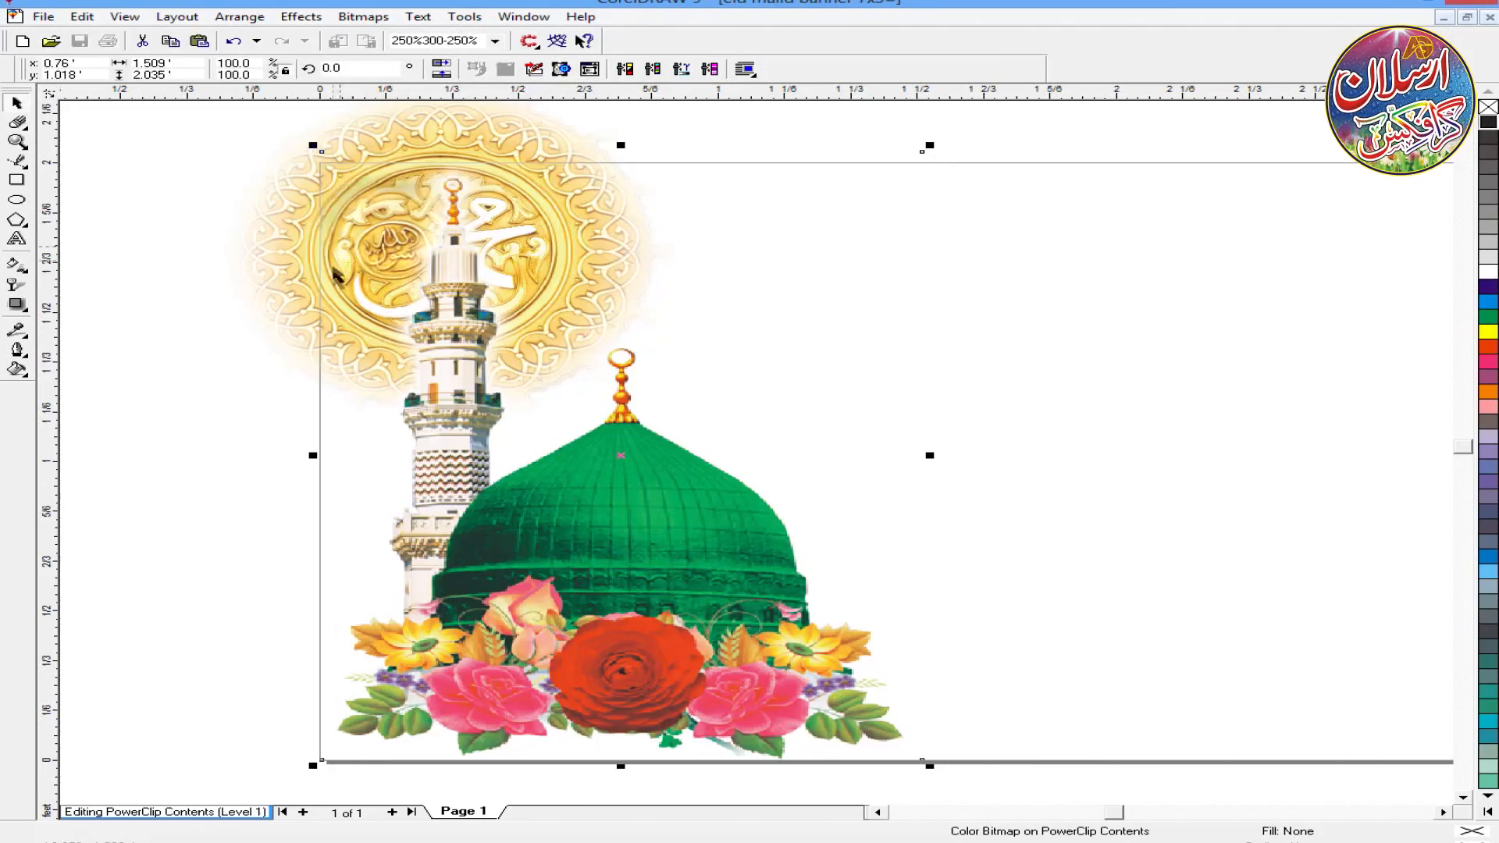
# Step: Scale the gold medallion down to about 0.9 by 0.78 feet and shift the mosque image to the right of it
pyautogui.moveTo(339, 226); pyautogui.dragTo(410, 233)
pyautogui.moveTo(263, 201); pyautogui.dragTo(271, 193)
pyautogui.moveTo(703, 537); pyautogui.dragTo(617, 536)
pyautogui.moveTo(617, 537); pyautogui.dragTo(626, 536)
pyautogui.moveTo(284, 185); pyautogui.dragTo(242, 226)
pyautogui.moveTo(547, 499); pyautogui.dragTo(624, 501)
pyautogui.press('Escape')
pyautogui.moveTo(303, 246); pyautogui.dragTo(264, 248)
pyautogui.moveTo(664, 413); pyautogui.dragTo(570, 352)
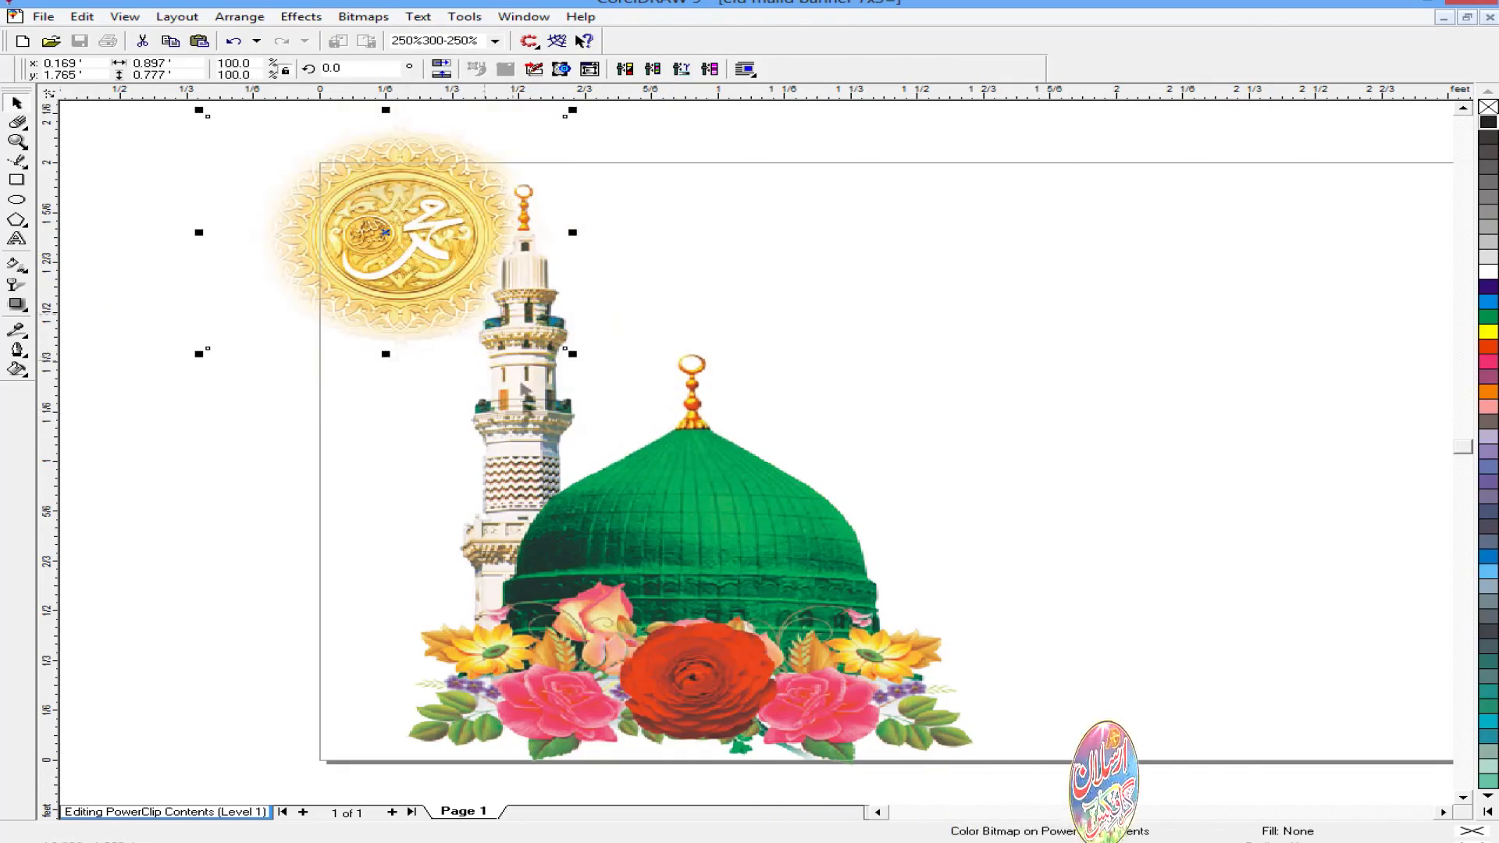
# Step: Move the mosque back toward the frame's edge, tuck the medallion into the upper left corner, and finish editing the contents
pyautogui.moveTo(382, 370); pyautogui.dragTo(356, 378)
pyautogui.moveTo(356, 378); pyautogui.dragTo(343, 375)
pyautogui.moveTo(297, 229); pyautogui.dragTo(291, 200)
pyautogui.keyDown('ctrl'); pyautogui.click(252, 327); pyautogui.keyUp('ctrl')
pyautogui.click(252, 327)
# Step: Reopen the banner contents, fine-tune the Kaaba image near the right edge, and finish editing the contents
pyautogui.press('F3')
pyautogui.press('F4')
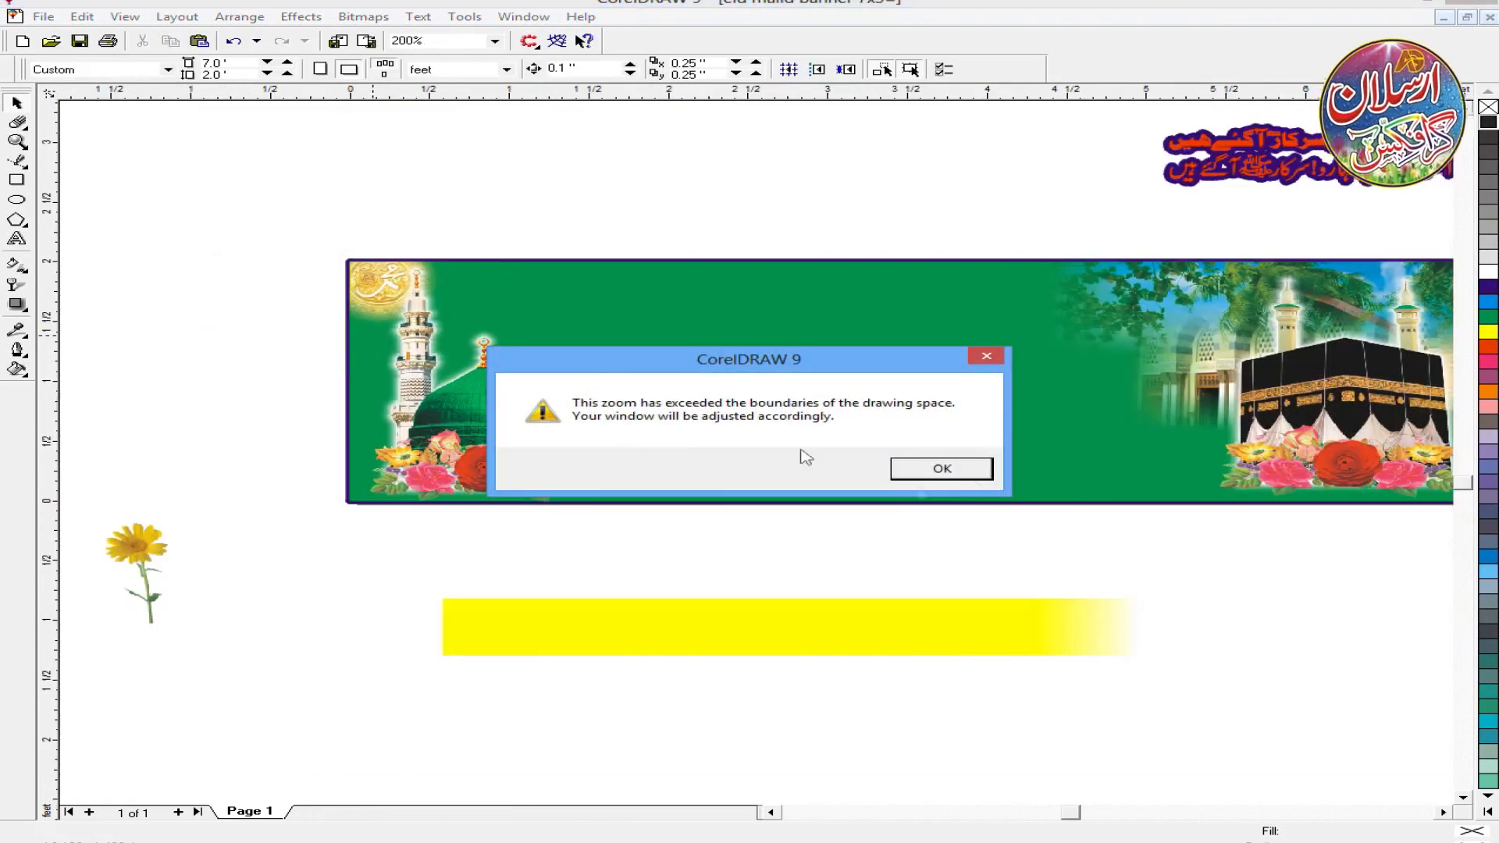
pyautogui.click(943, 468)
pyautogui.press('F2')
pyautogui.moveTo(617, 270); pyautogui.dragTo(871, 400)
pyautogui.scroll(3, 1292, 476)
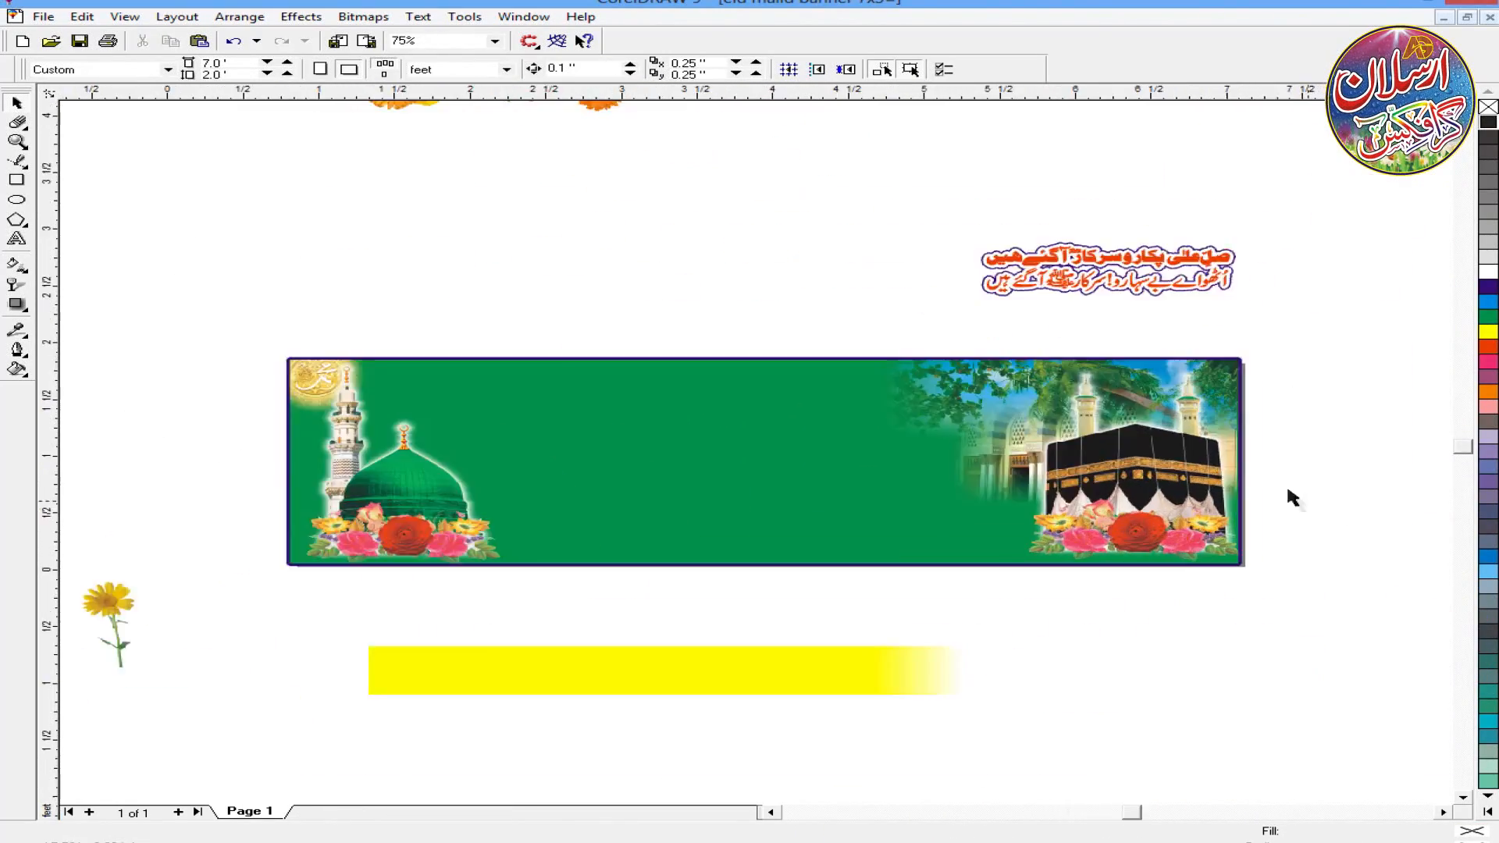
pyautogui.click(1099, 502)
pyautogui.rightClick(1156, 450)
pyautogui.click(1215, 54)
pyautogui.scroll(1, 1195, 459)
pyautogui.click(1140, 467)
pyautogui.click(1138, 460)
pyautogui.moveTo(1232, 336); pyautogui.dragTo(1222, 344)
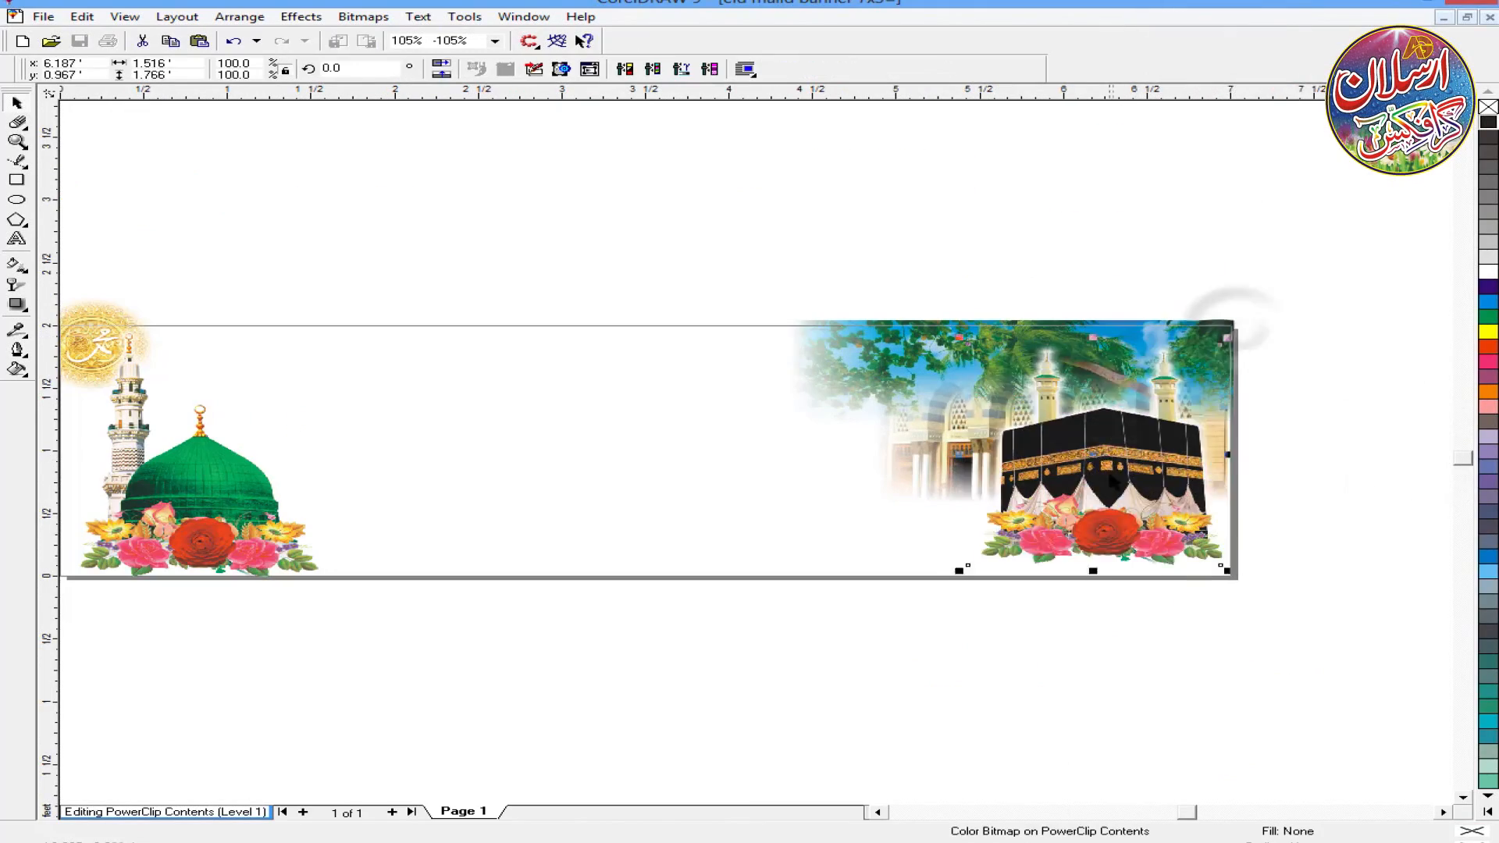
pyautogui.moveTo(1132, 462); pyautogui.dragTo(1134, 471)
pyautogui.keyDown('ctrl'); pyautogui.click(1123, 640); pyautogui.keyUp('ctrl')
pyautogui.click(1123, 640)
# Step: Place the two-line red slogan above the Kaaba in the banner's upper right corner and set its outline colour
pyautogui.moveTo(1196, 278); pyautogui.dragTo(1181, 381)
pyautogui.scroll(20, 1254, 383)
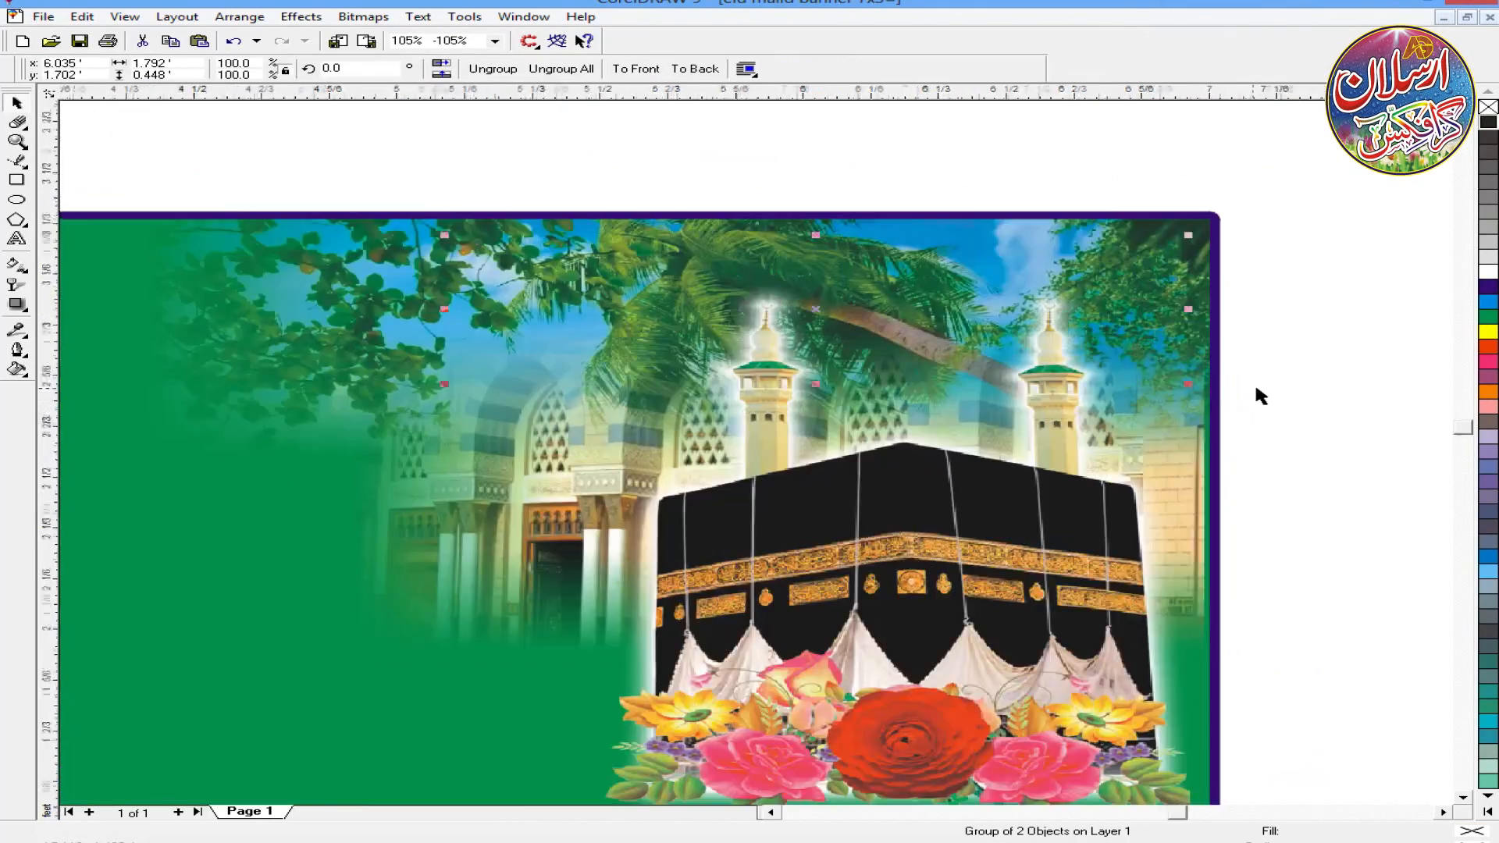
pyautogui.moveTo(1011, 253); pyautogui.dragTo(1020, 248)
pyautogui.rightClick(1488, 287)
pyautogui.click(1395, 220)
pyautogui.scroll(-5, 1285, 306)
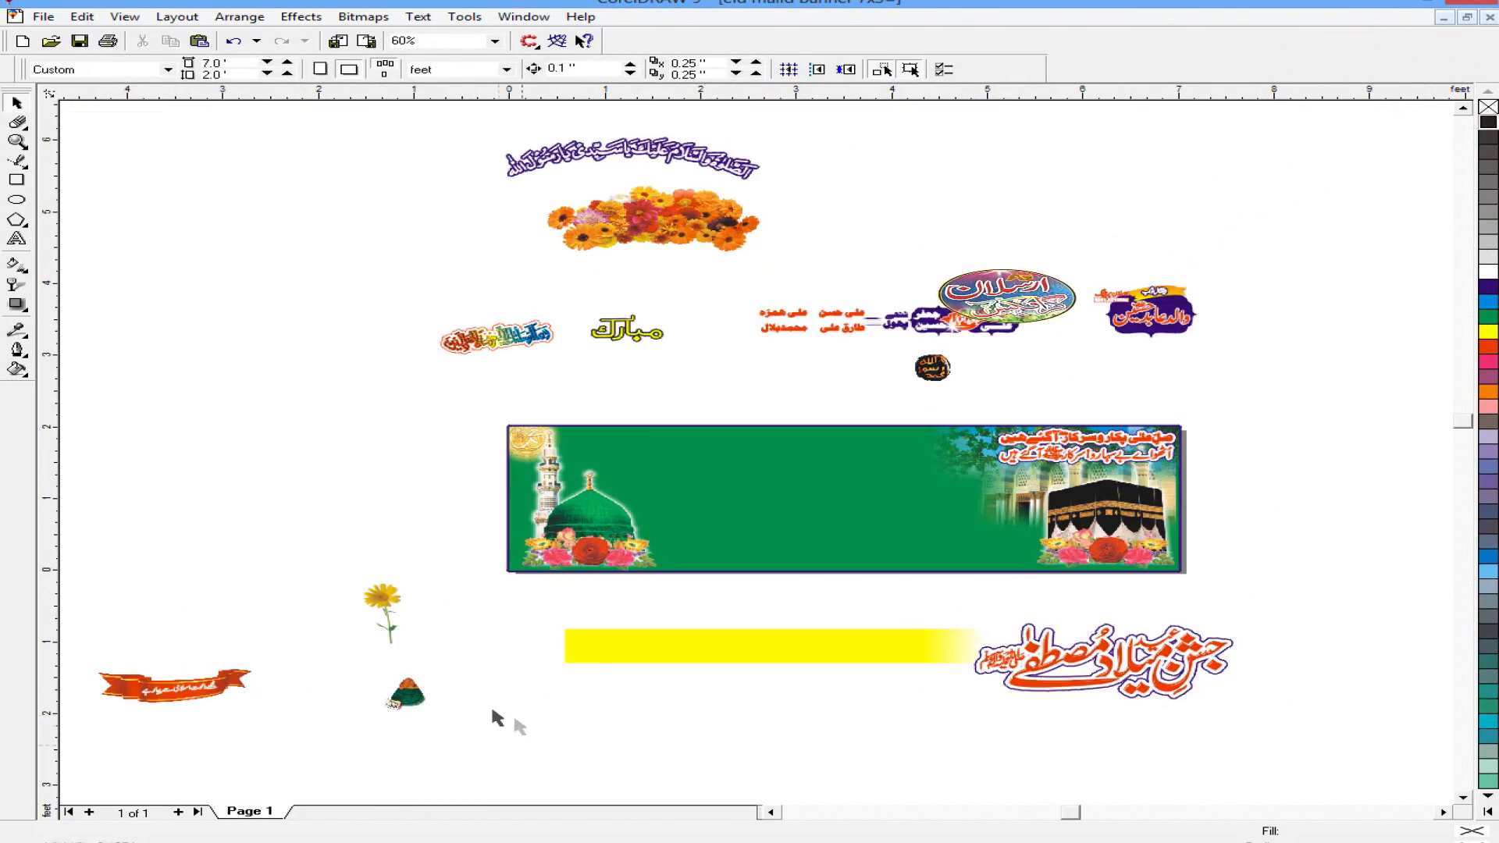
# Step: Place the red ribbon over the flowers below the mosque and move the white ribbon text onto it
pyautogui.moveTo(194, 684); pyautogui.dragTo(605, 591)
pyautogui.scroll(2, 600, 591)
pyautogui.click(425, 667)
pyautogui.scroll(18, 612, 574)
pyautogui.scroll(-5, 723, 666)
pyautogui.moveTo(732, 633); pyautogui.dragTo(702, 509)
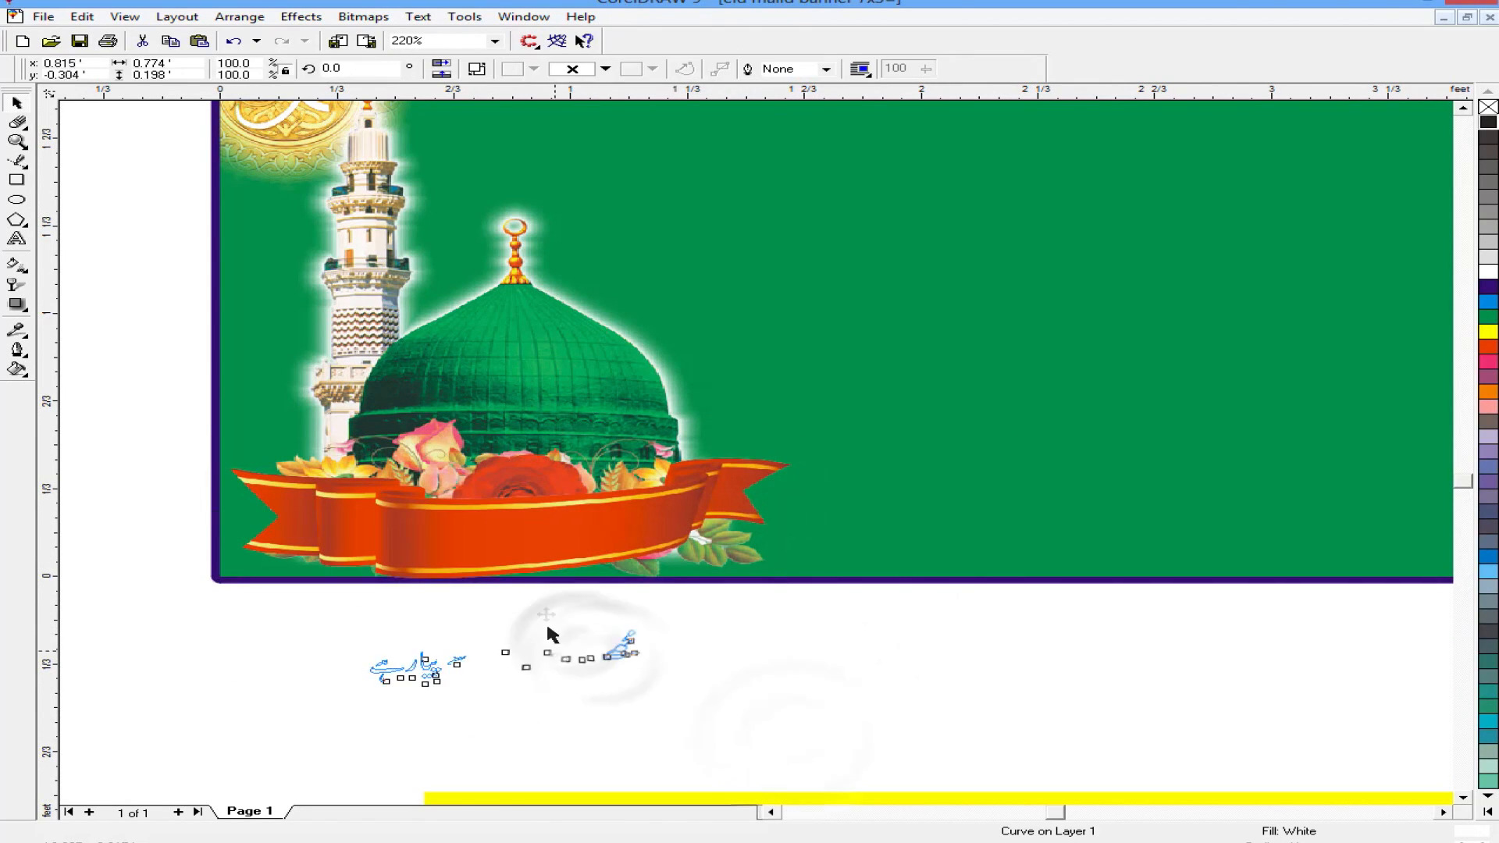
pyautogui.scroll(-4, 516, 544)
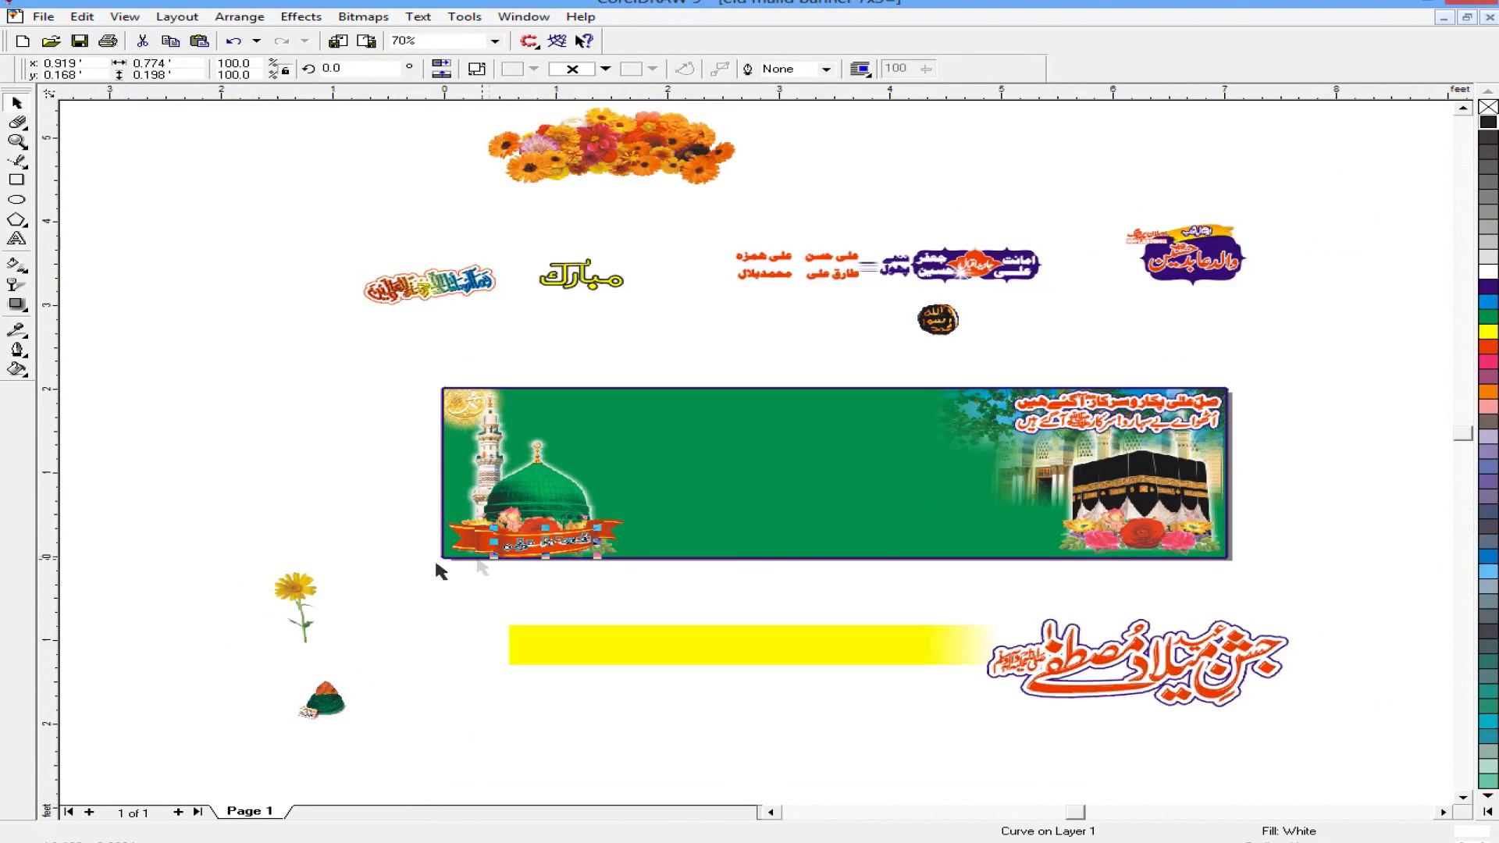
# Step: Place the yellow daisy inside the banner frame, position it beside the minaret, and finish editing the contents
pyautogui.scroll(1, 478, 525)
pyautogui.click(207, 621)
pyautogui.hotkey('alt', 'c')
pyautogui.press('w')
pyautogui.press('e')
pyautogui.moveTo(905, 453); pyautogui.dragTo(436, 517)
pyautogui.scroll(1, 449, 500)
pyautogui.keyDown('ctrl'); pyautogui.click(267, 659); pyautogui.keyUp('ctrl')
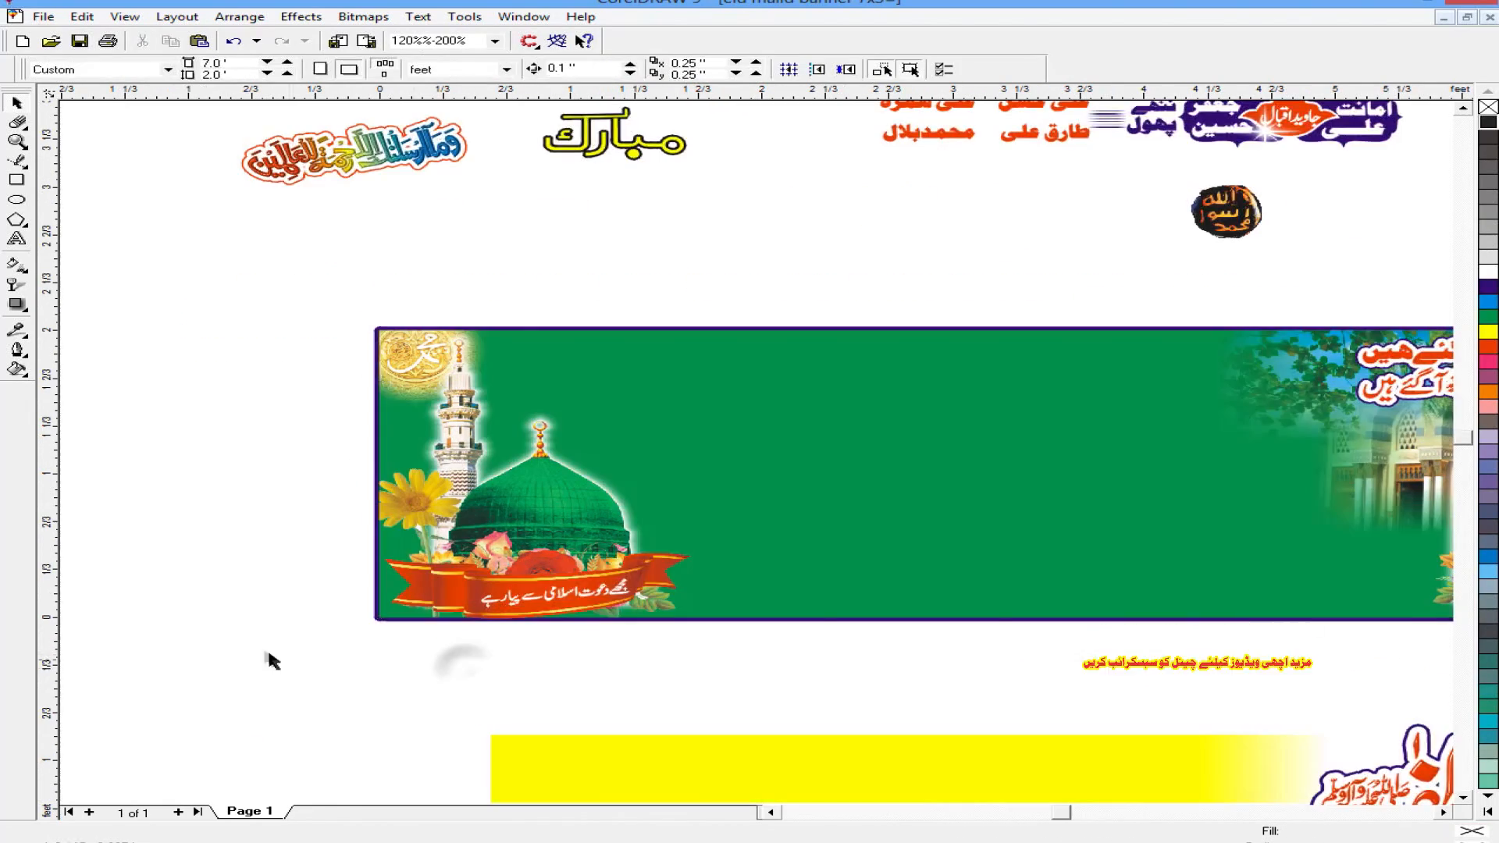
pyautogui.scroll(-3, 268, 659)
pyautogui.scroll(2, 375, 681)
pyautogui.rightClick(445, 543)
pyautogui.click(518, 166)
pyautogui.click(309, 644)
# Step: Move the complete red Urdu title onto the middle of the green banner
pyautogui.scroll(-3, 309, 644)
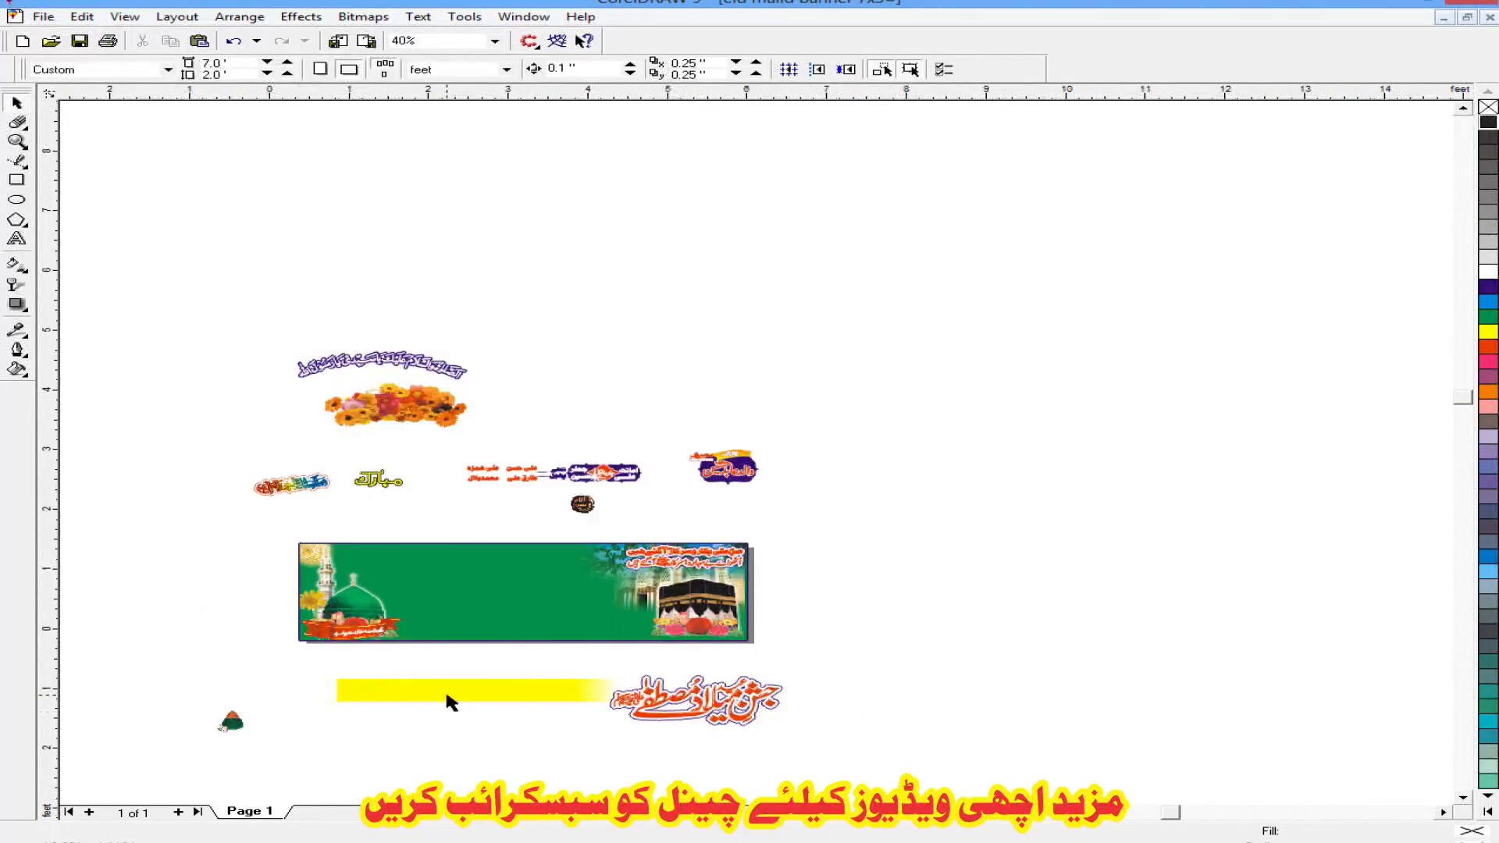
pyautogui.scroll(1, 444, 687)
pyautogui.scroll(1, 564, 623)
pyautogui.hotkey('ctrl', 'z')
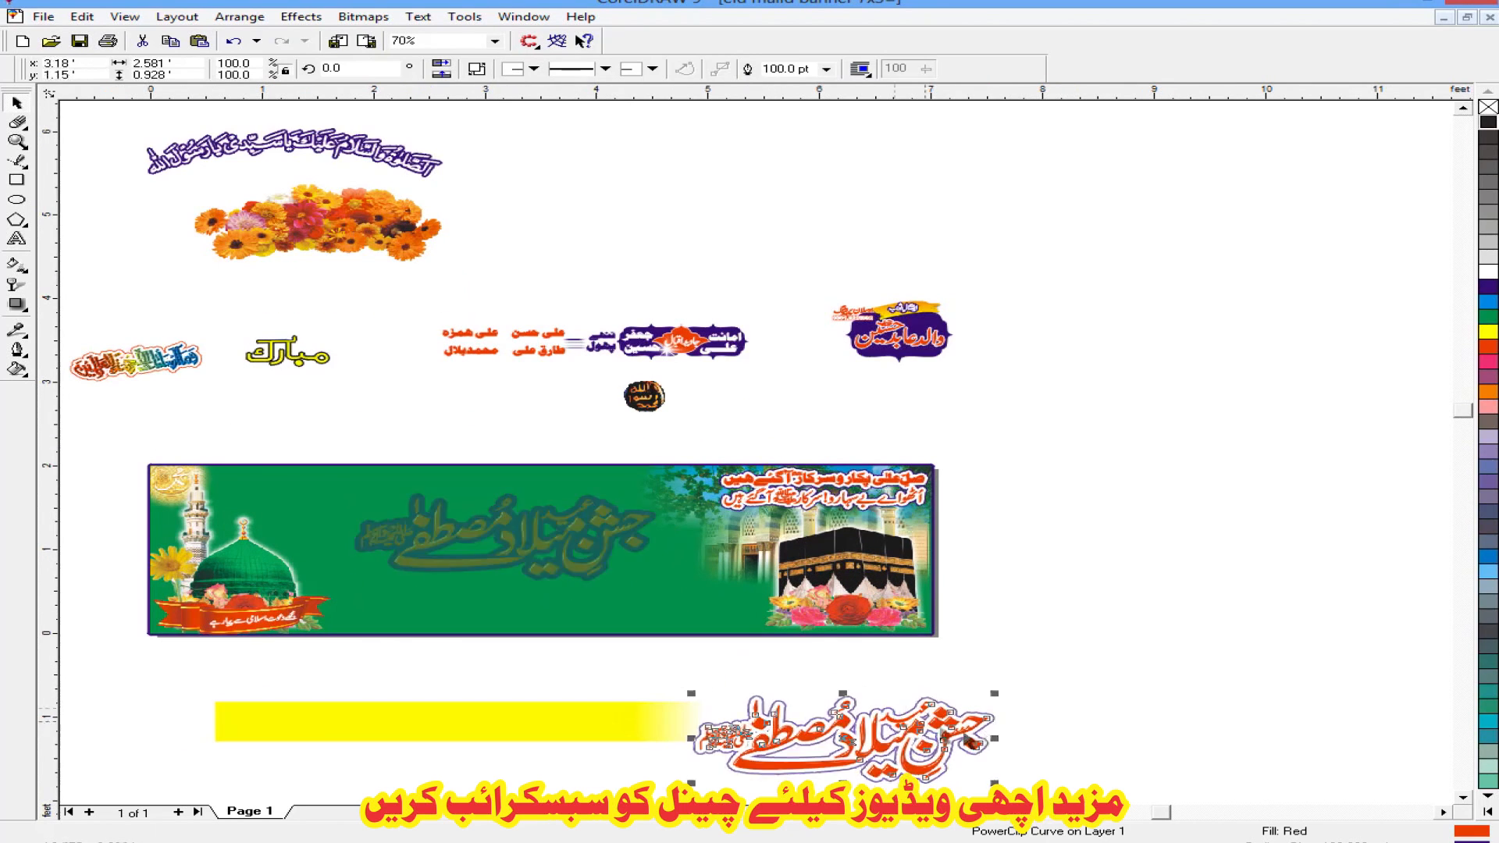
pyautogui.moveTo(1035, 667); pyautogui.dragTo(654, 785)
pyautogui.moveTo(532, 522); pyautogui.dragTo(532, 519)
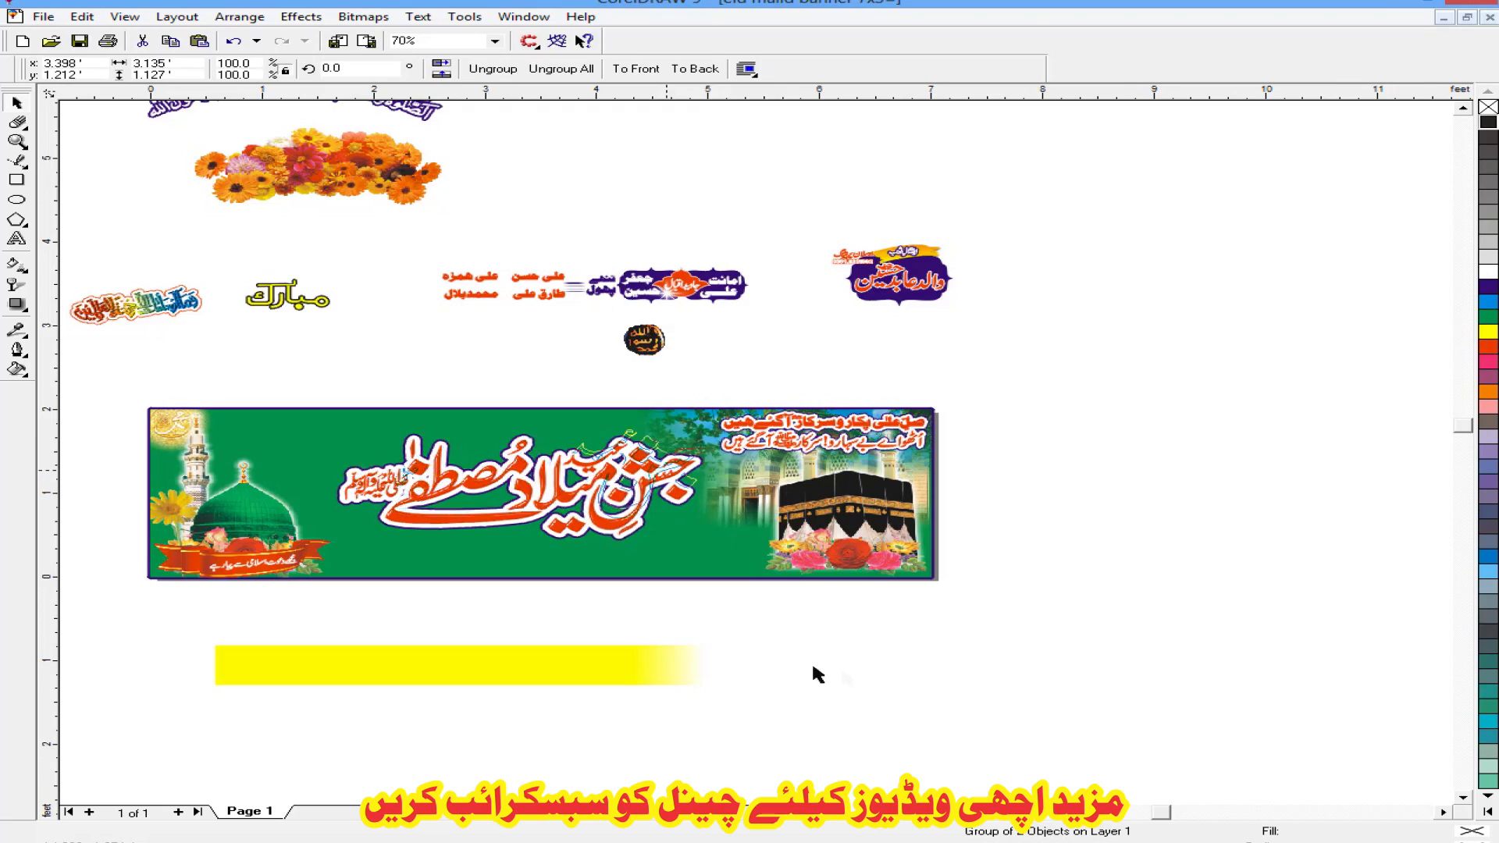
# Step: Place the multicoloured calligraphy near the banner's upper edge and the yellow مبارک between the mosque and the title
pyautogui.scroll(-1, 992, 649)
pyautogui.scroll(1, 566, 528)
pyautogui.moveTo(215, 330); pyautogui.dragTo(358, 397)
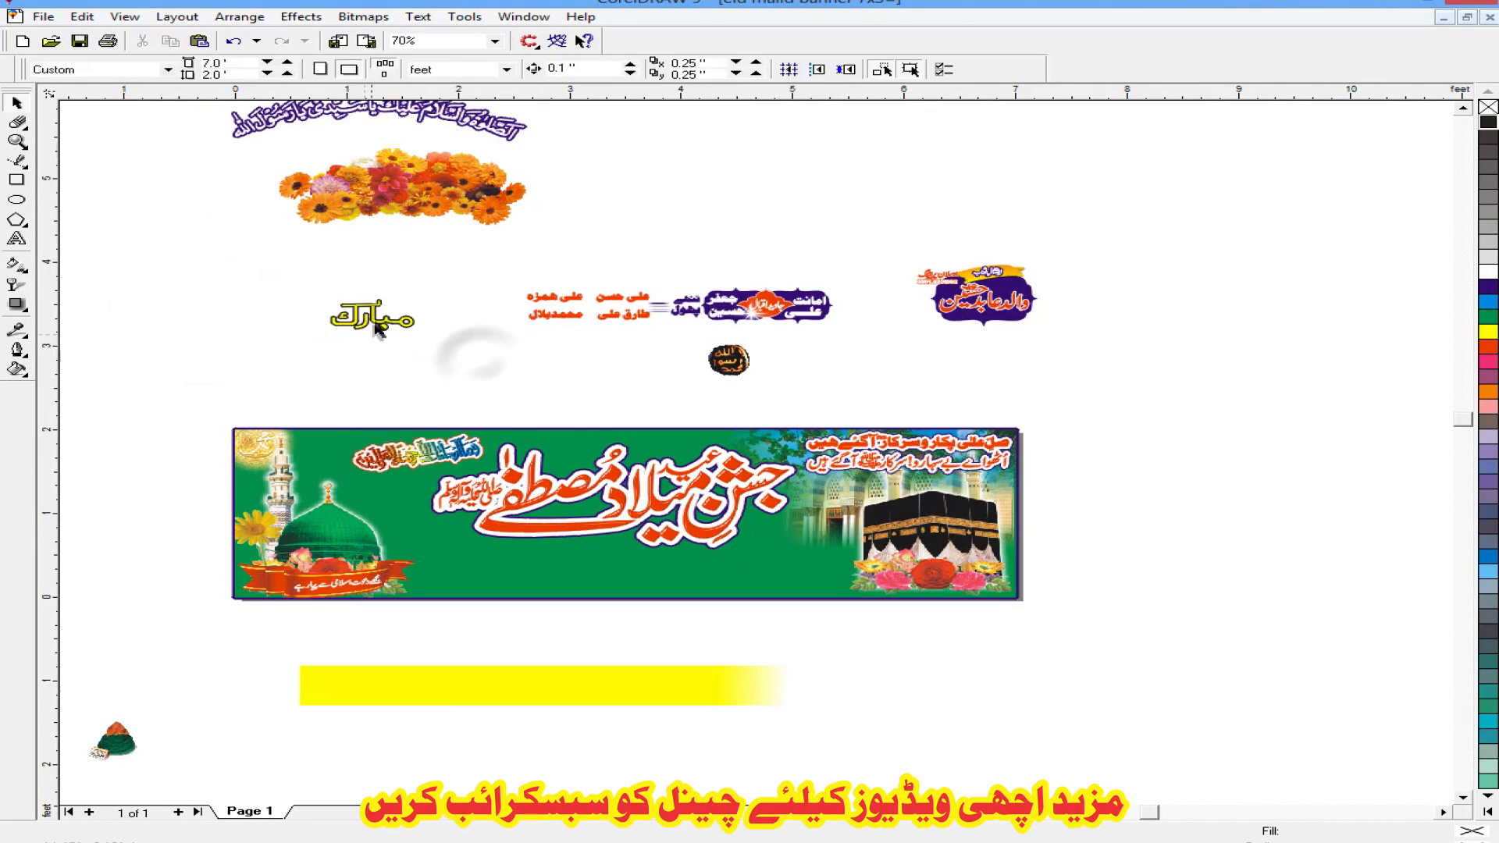
pyautogui.moveTo(425, 534); pyautogui.dragTo(426, 535)
pyautogui.scroll(4, 426, 534)
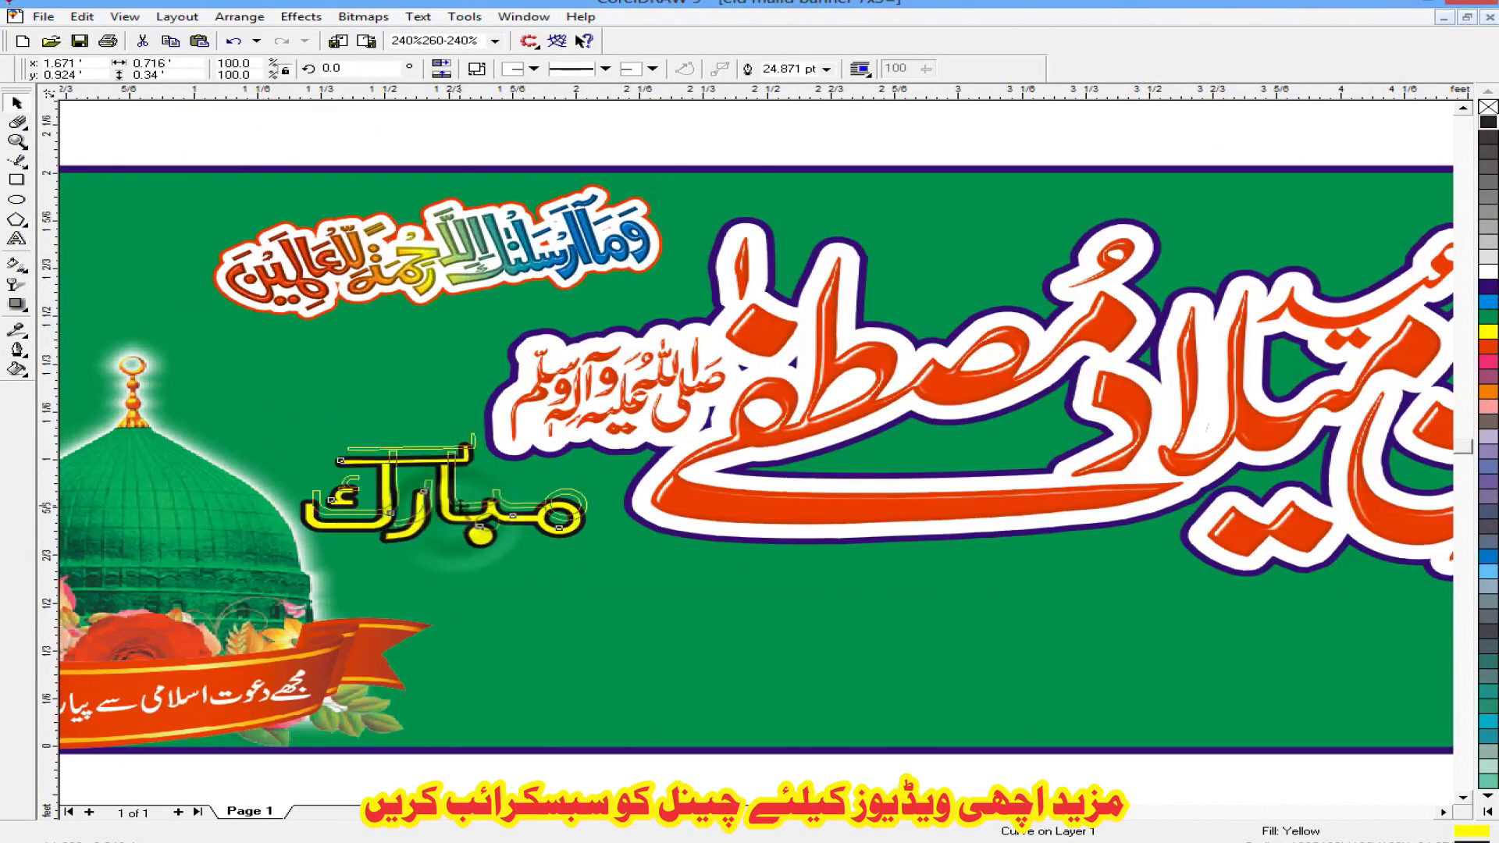
# Step: Shift the title slightly lower and place the marigold flowers behind it on the banner
pyautogui.scroll(-4, 426, 534)
pyautogui.moveTo(694, 503); pyautogui.dragTo(701, 523)
pyautogui.moveTo(540, 160); pyautogui.dragTo(781, 485)
pyautogui.scroll(2, 734, 434)
pyautogui.moveTo(715, 423); pyautogui.dragTo(723, 453)
pyautogui.moveTo(690, 535); pyautogui.dragTo(694, 555)
pyautogui.hotkey('ctrl', 'z')
pyautogui.hotkey('ctrl', 'z')
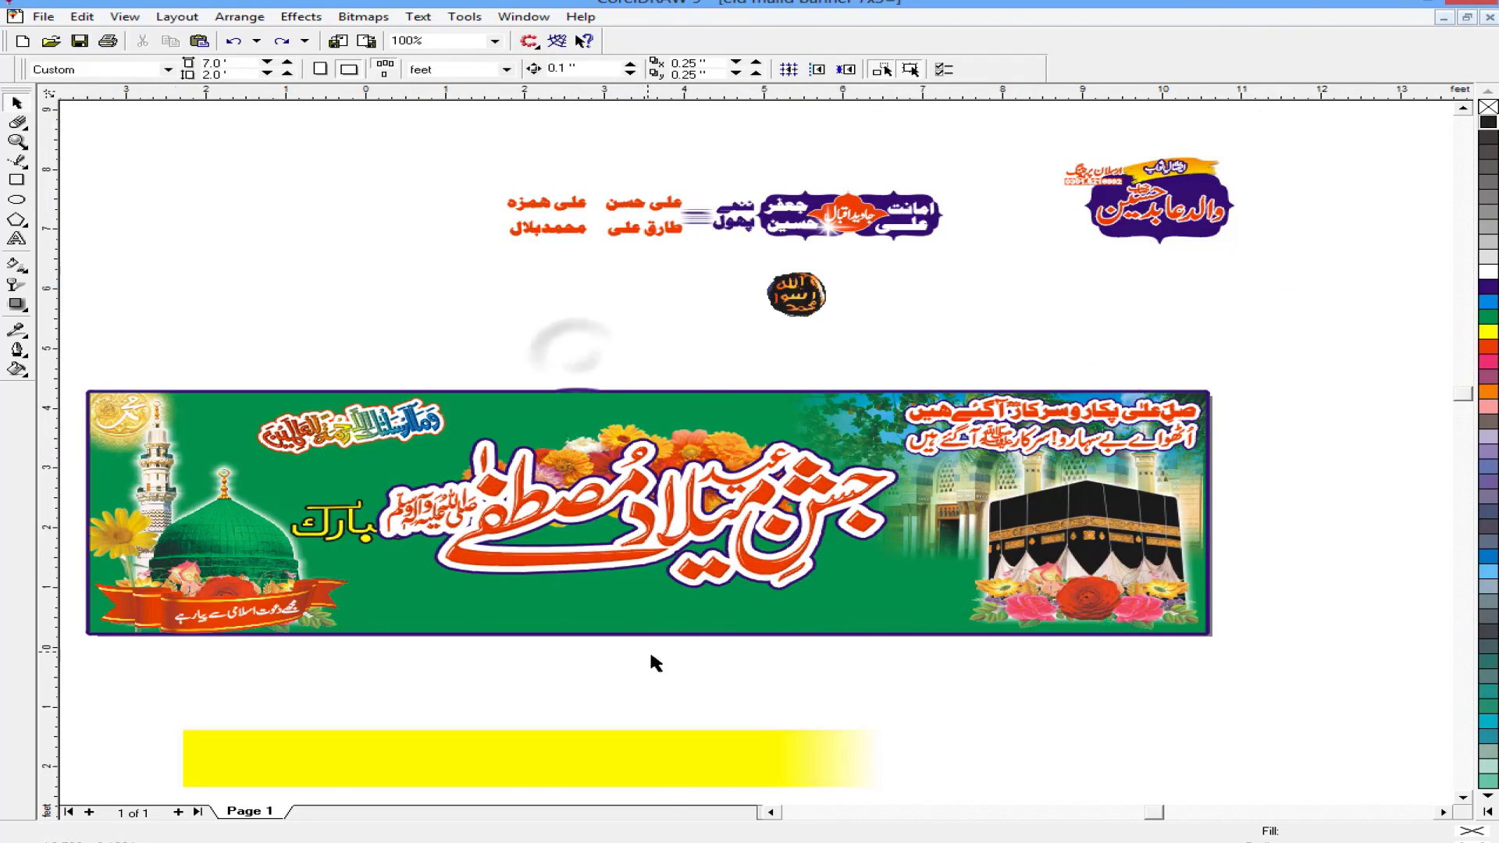
# Step: Place the curved purple text above the marigolds along the banner's upper edge and scale the red title to about 97%
pyautogui.scroll(-1, 656, 664)
pyautogui.click(705, 554)
pyautogui.scroll(2, 617, 575)
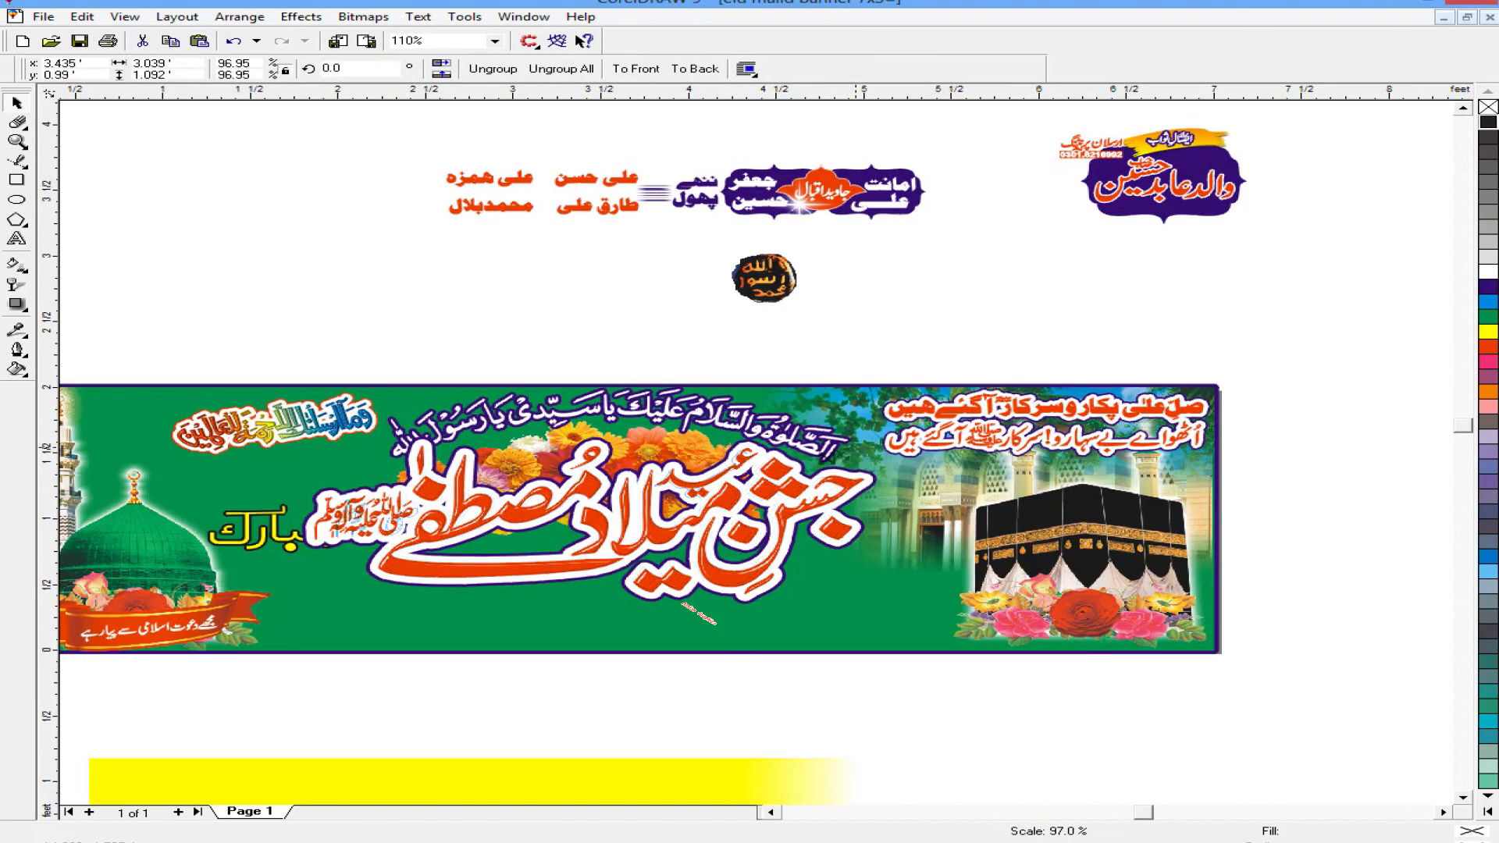
pyautogui.click(971, 714)
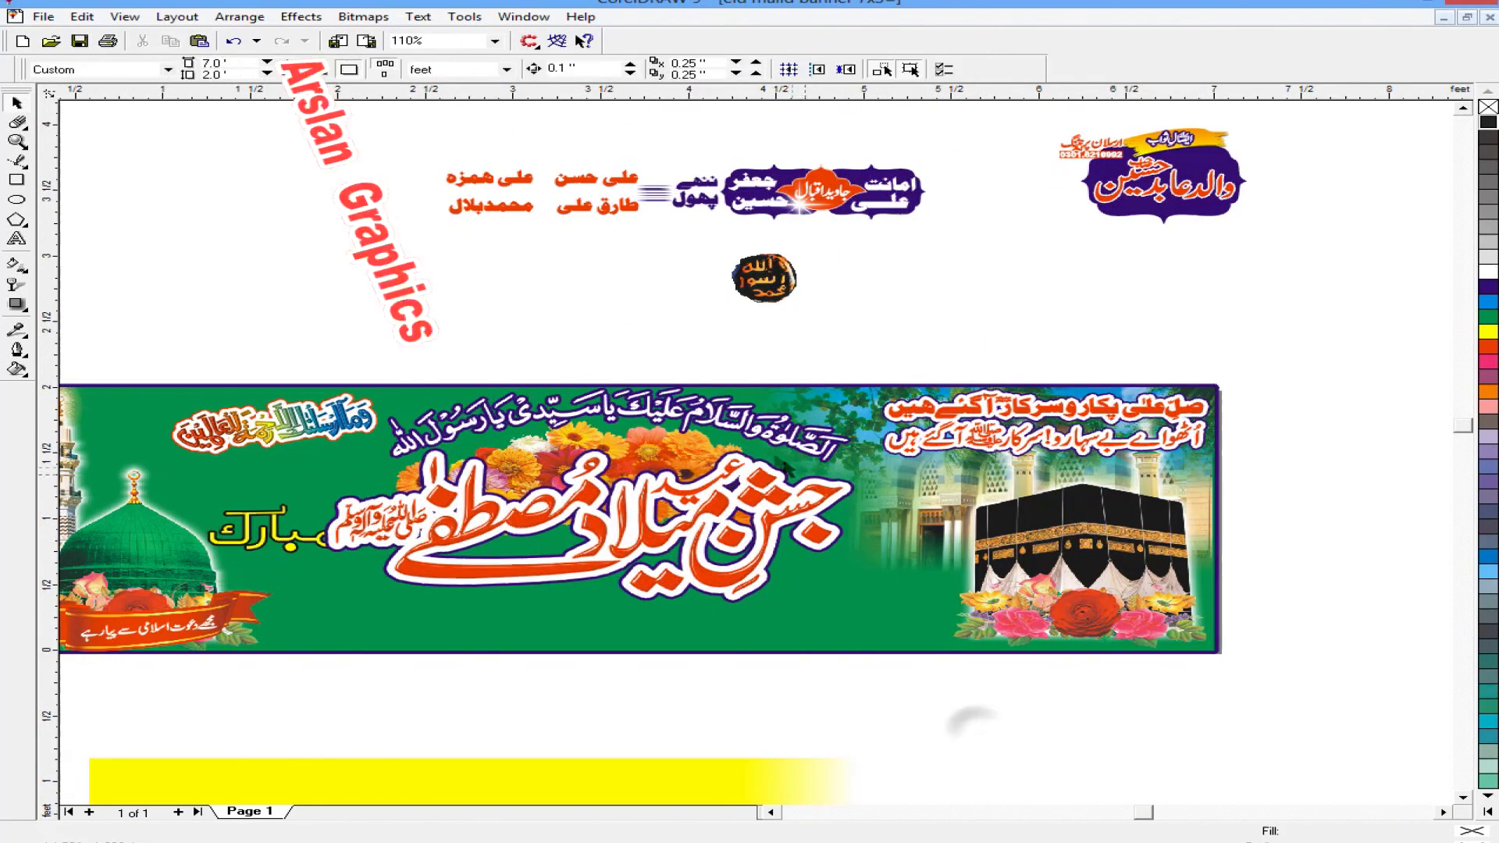
# Step: Adjust the placement of the curved text and the marigolds above the red title
pyautogui.click(576, 415)
pyautogui.scroll(1, 563, 443)
pyautogui.click(577, 446)
pyautogui.moveTo(633, 408); pyautogui.dragTo(704, 403)
pyautogui.click(631, 276)
pyautogui.click(720, 293)
pyautogui.scroll(-1, 719, 294)
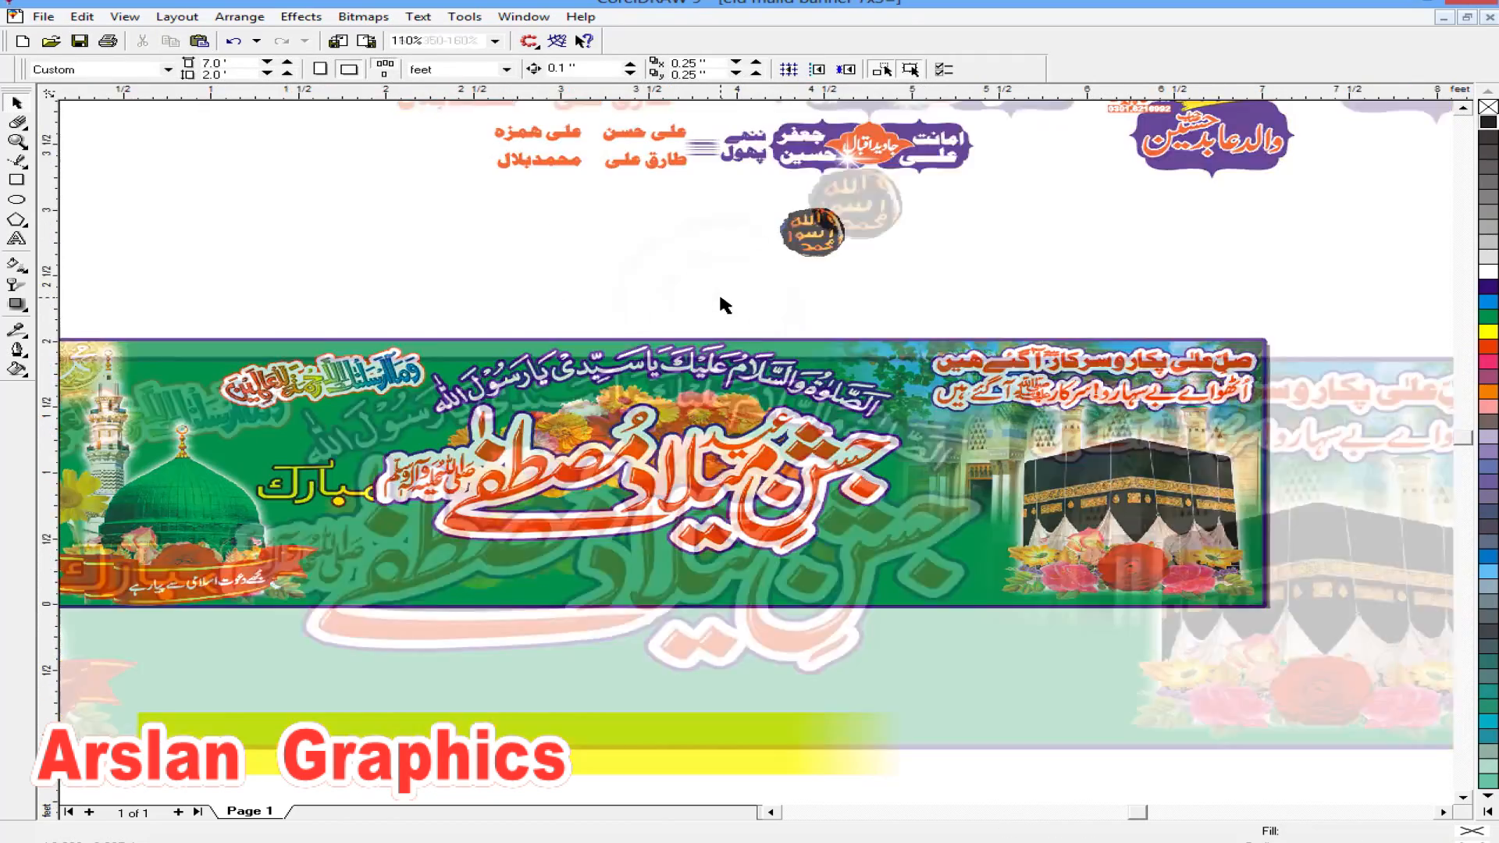
# Step: Move the purple name plaque with its orange brush stroke onto the banner between the title and the Kaaba
pyautogui.scroll(-1, 670, 550)
pyautogui.moveTo(1085, 152); pyautogui.dragTo(1055, 107)
pyautogui.moveTo(1187, 203); pyautogui.dragTo(910, 587)
pyautogui.scroll(4, 914, 601)
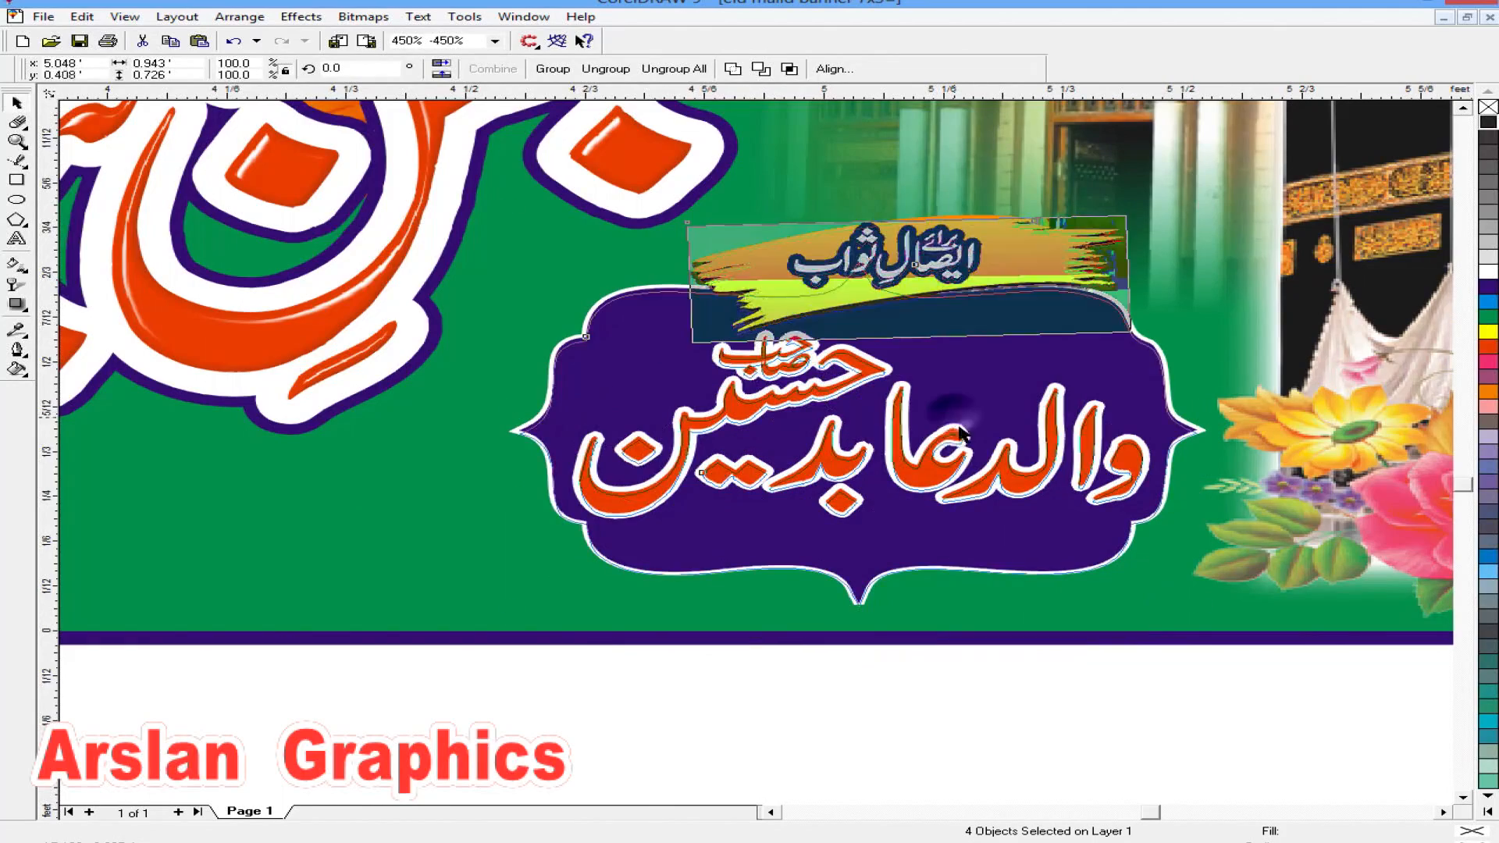
pyautogui.scroll(-4, 972, 517)
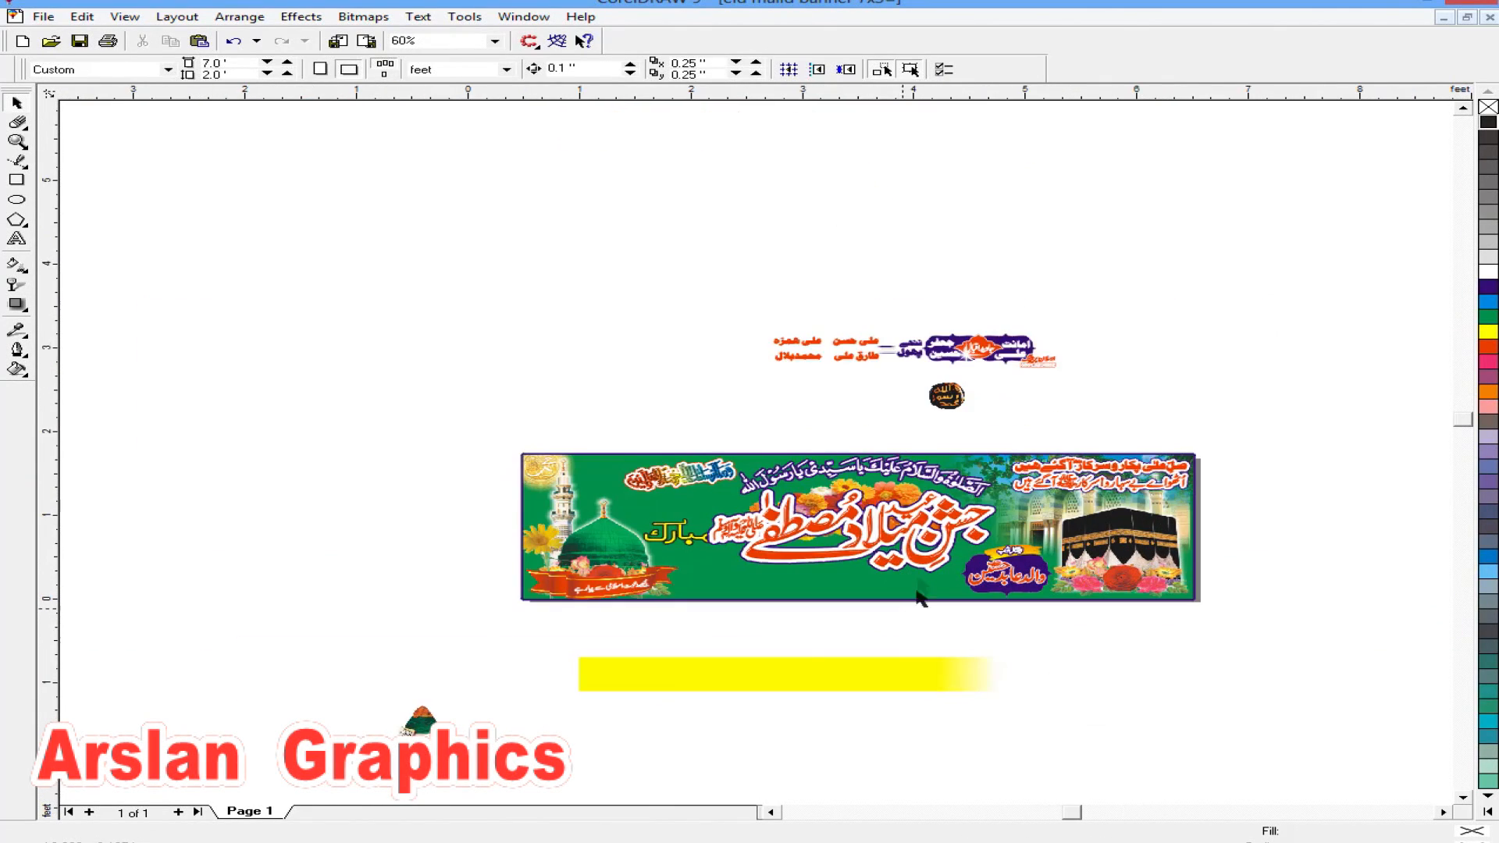
# Step: Place the fading yellow strip inside the banner frame along its lower edge, behind the mosque, and finish editing the contents
pyautogui.click(830, 690)
pyautogui.click(883, 562)
pyautogui.keyDown('ctrl'); pyautogui.click(883, 562); pyautogui.keyUp('ctrl')
pyautogui.moveTo(776, 502); pyautogui.dragTo(749, 579)
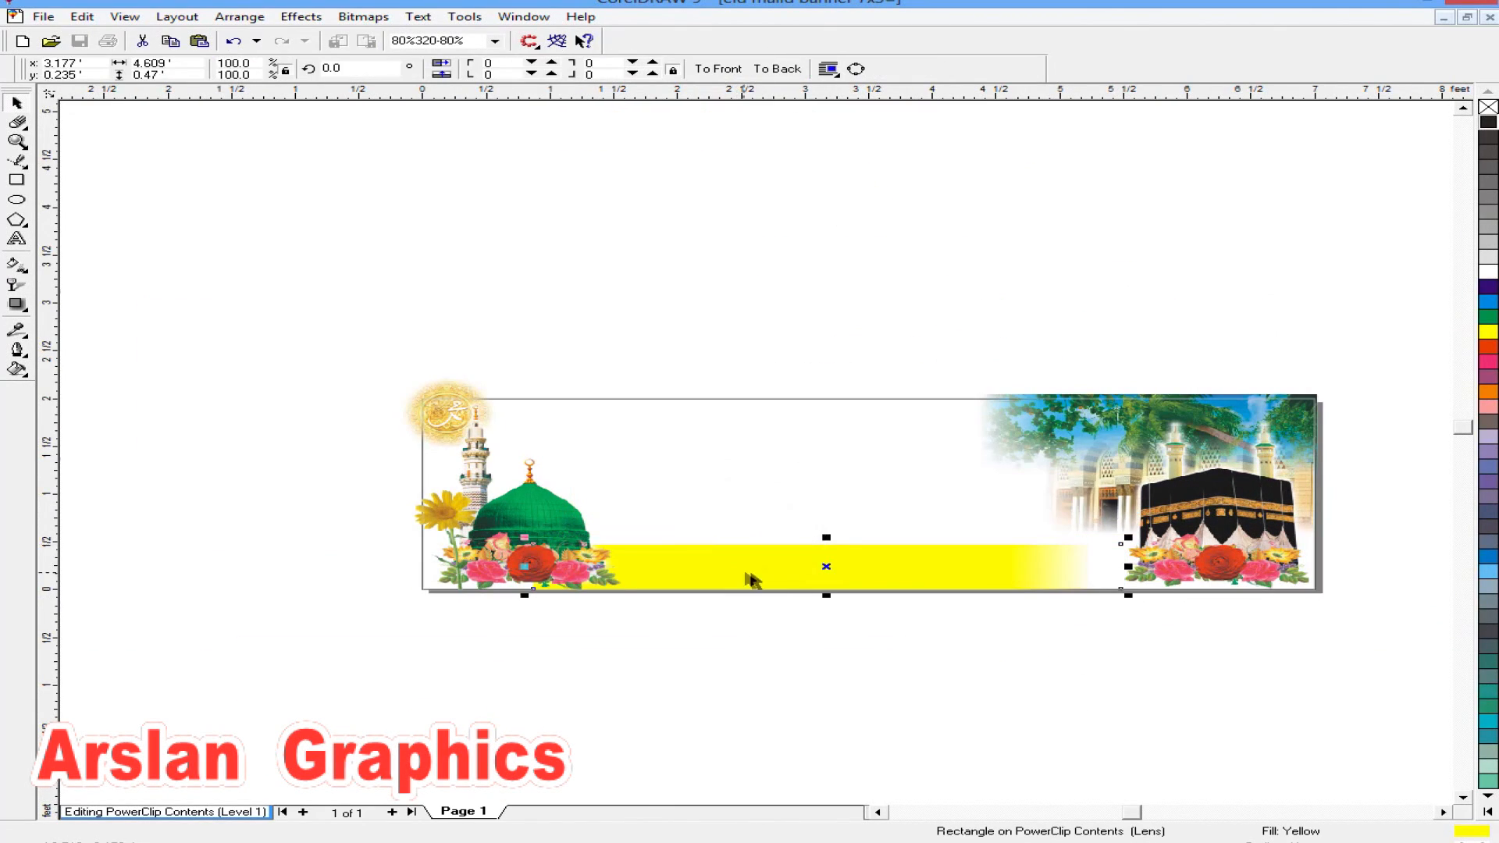
pyautogui.keyDown('ctrl'); pyautogui.click(605, 652); pyautogui.keyUp('ctrl')
pyautogui.scroll(1, 594, 653)
pyautogui.click(513, 525)
pyautogui.keyDown('ctrl'); pyautogui.click(513, 526); pyautogui.keyUp('ctrl')
pyautogui.click(531, 520)
pyautogui.keyDown('ctrl'); pyautogui.click(519, 682); pyautogui.keyUp('ctrl')
pyautogui.click(519, 682)
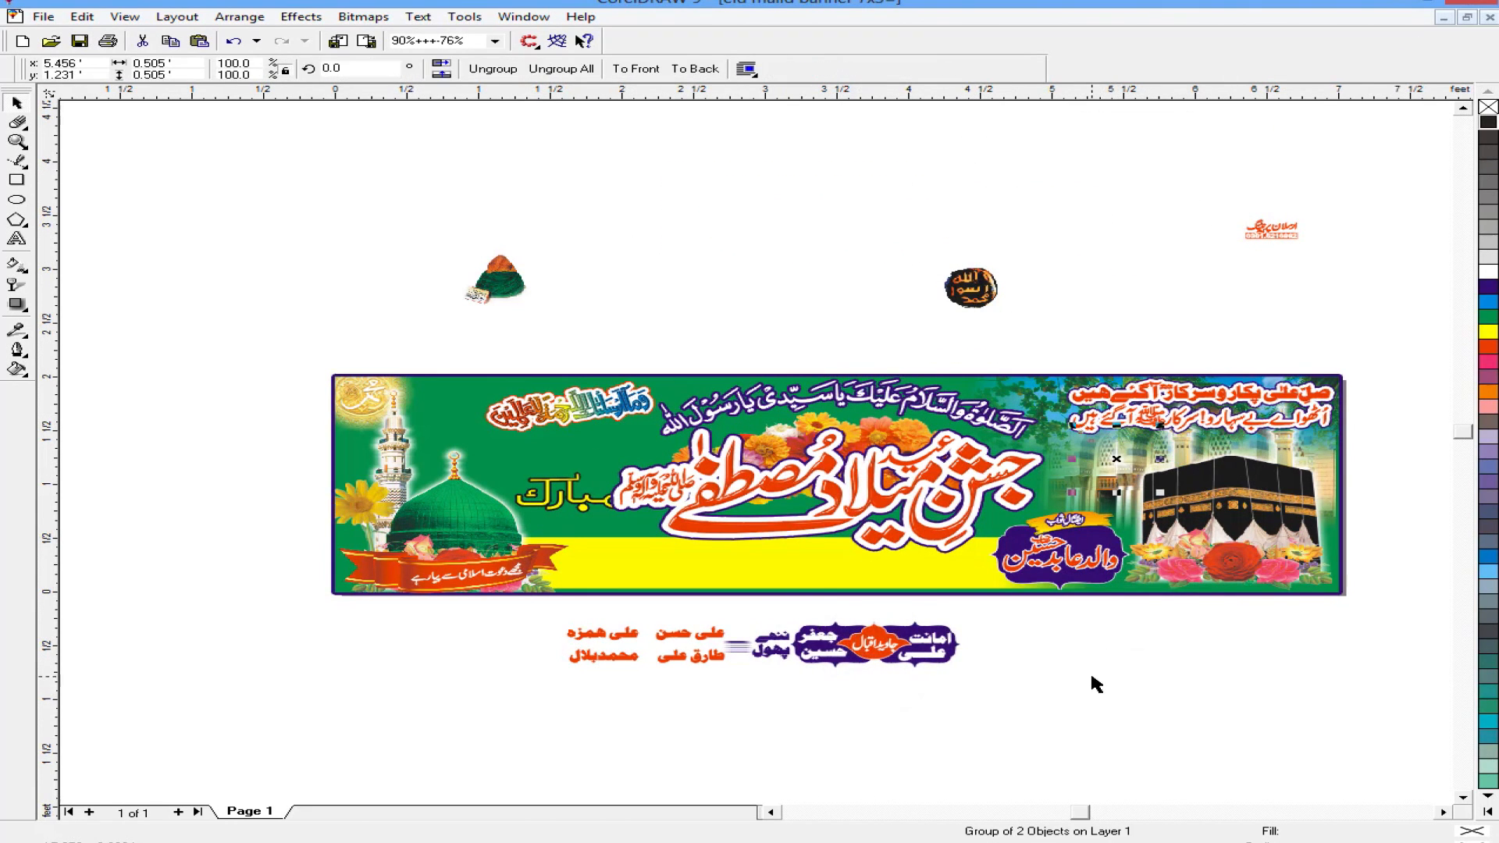
# Step: Move the purple and red multi-name plaque onto the yellow strip below the title and scale it to about 1.05 feet wide
pyautogui.scroll(2, 863, 704)
pyautogui.moveTo(1121, 702); pyautogui.dragTo(749, 558)
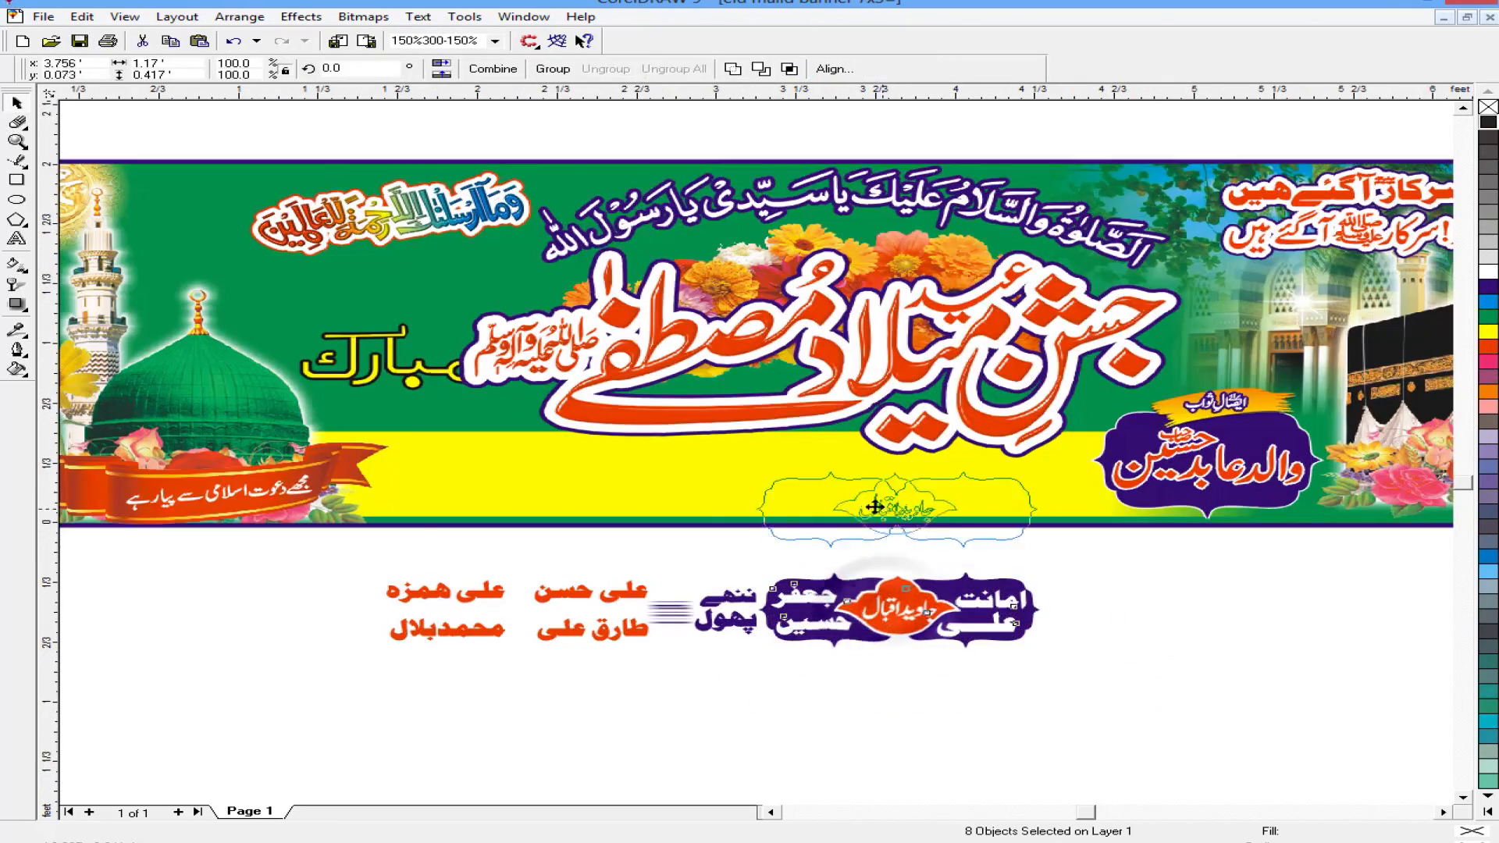
pyautogui.scroll(3, 947, 488)
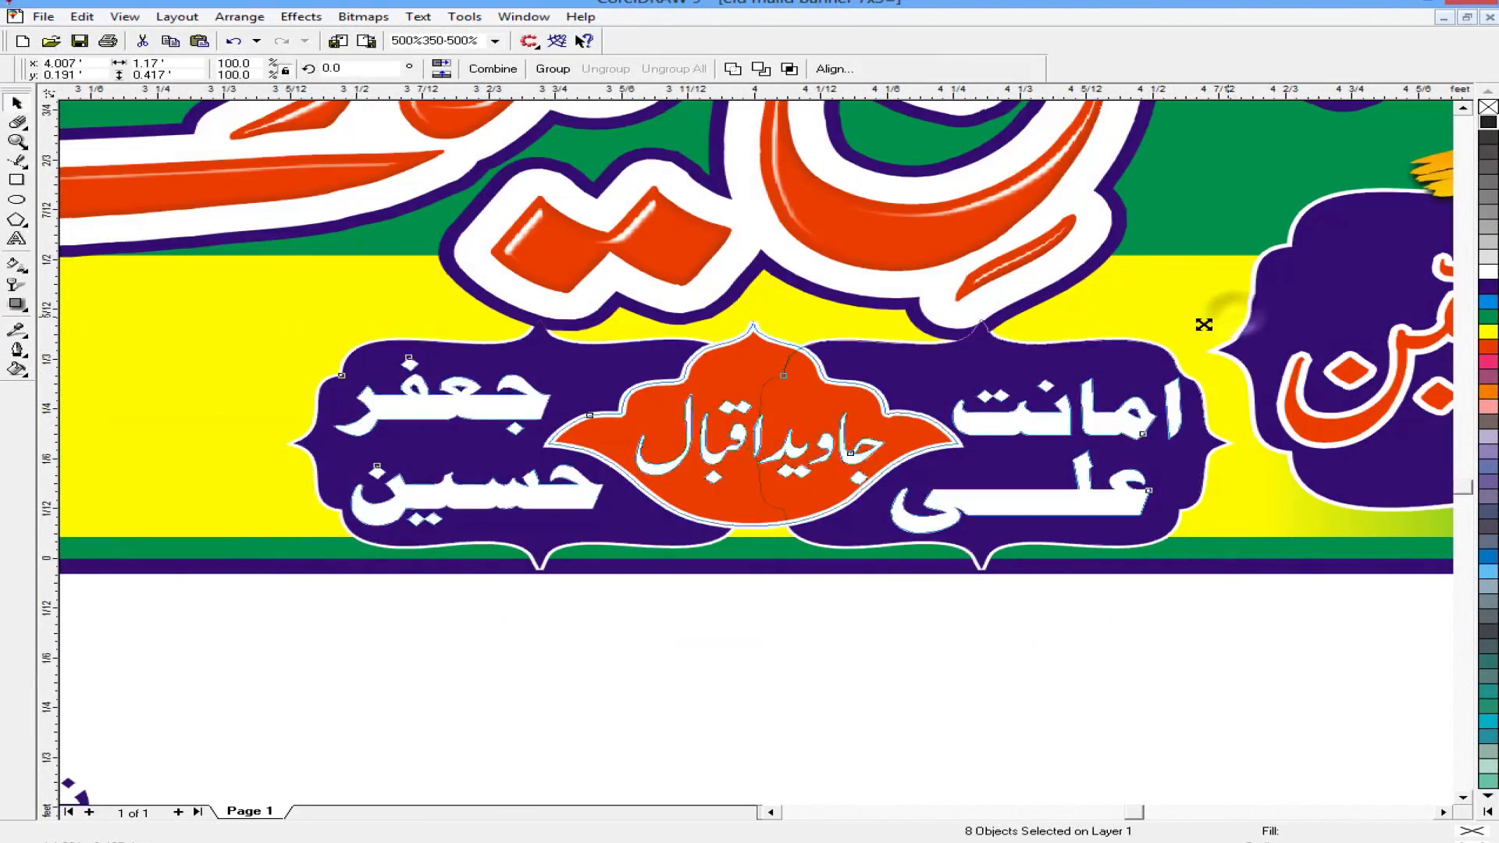
pyautogui.scroll(-5, 988, 531)
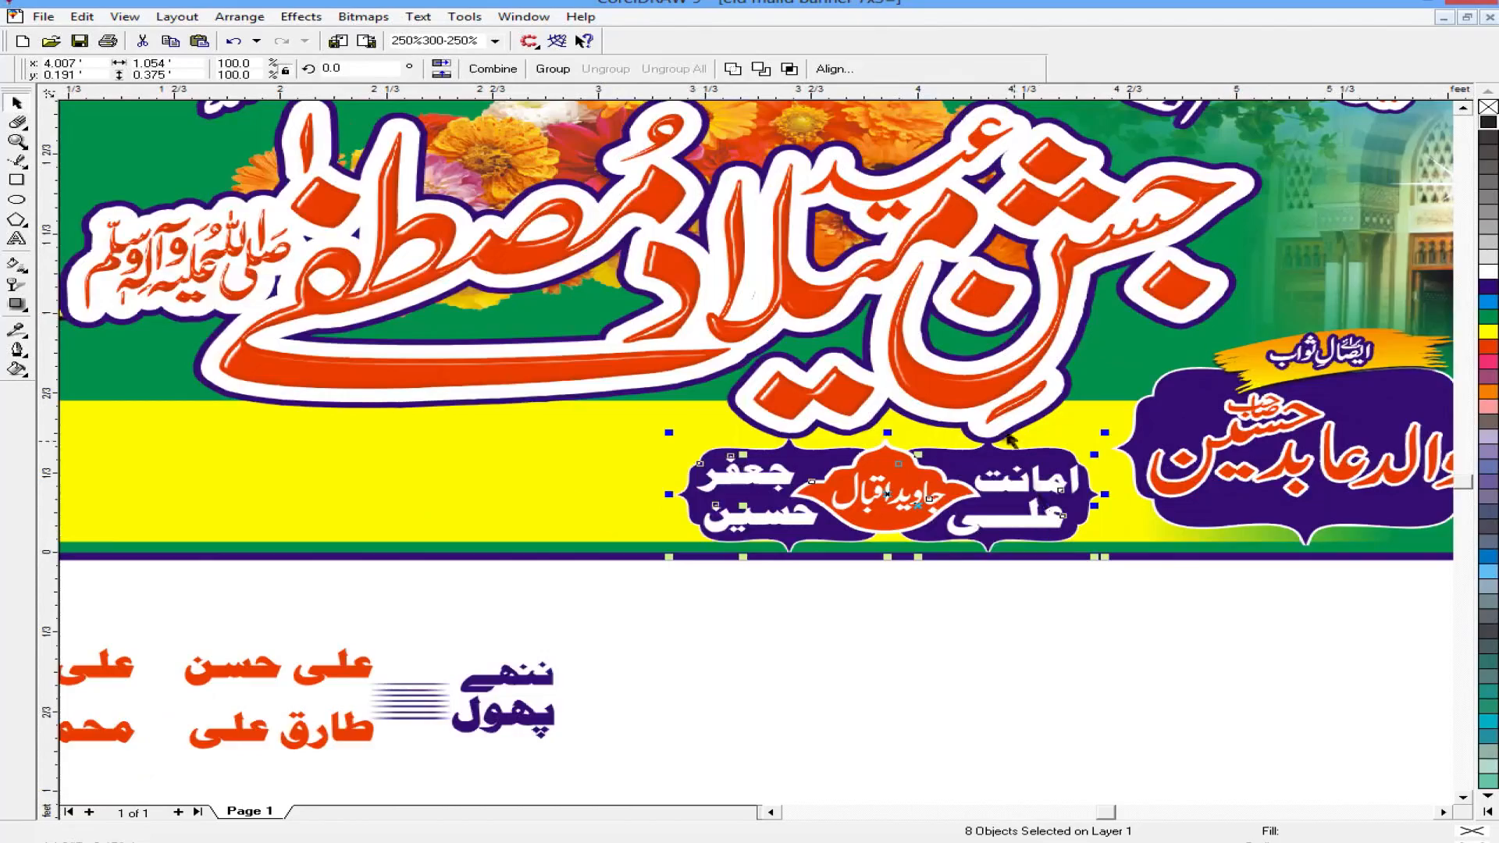
# Step: Nudge the large red title to the right, above the multi-name plaque
pyautogui.click(868, 299)
pyautogui.press('Right')
pyautogui.press('Right')
pyautogui.press('Right')
pyautogui.press('Right')
pyautogui.press('Right')
pyautogui.press('Right')
pyautogui.press('Right')
pyautogui.press('Right')
pyautogui.press('Right')
pyautogui.press('Right')
pyautogui.press('Right')
pyautogui.press('Right')
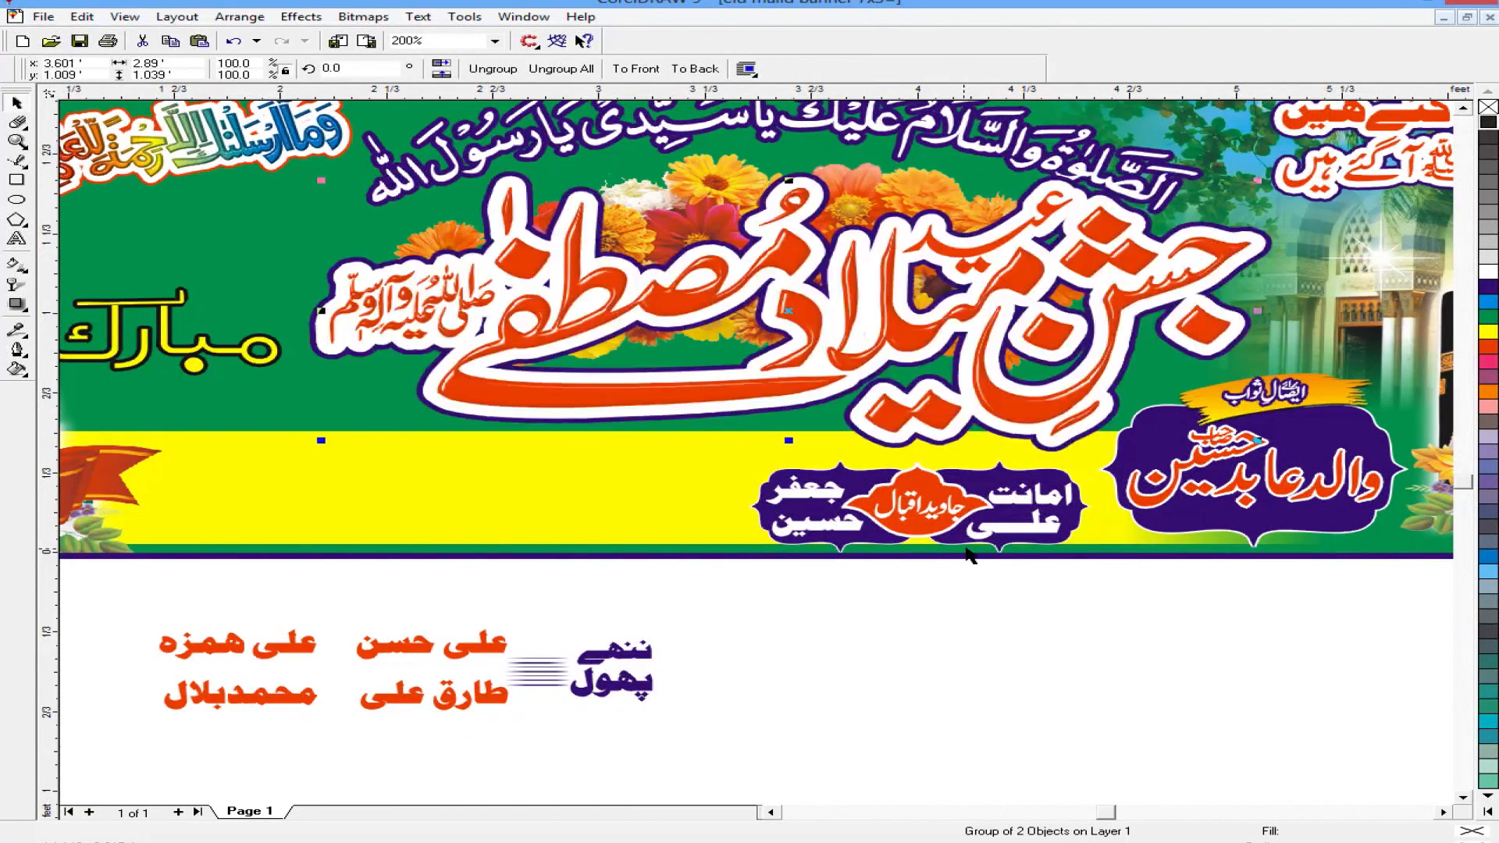
# Step: Move the grouped multi-name plaque slightly up within the yellow strip
pyautogui.click(978, 525)
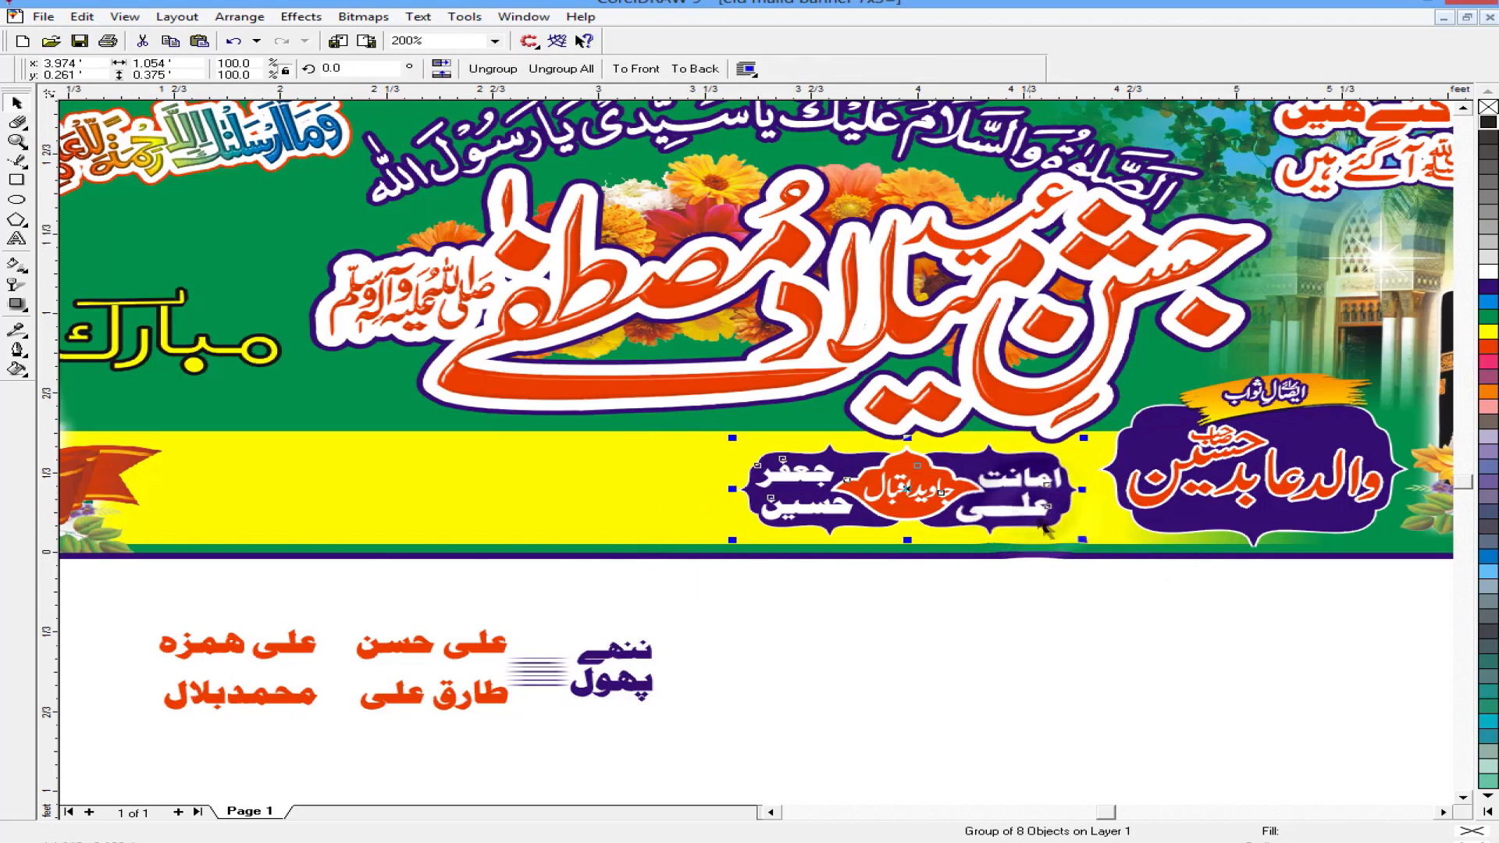
pyautogui.hotkey('ctrl', 'z')
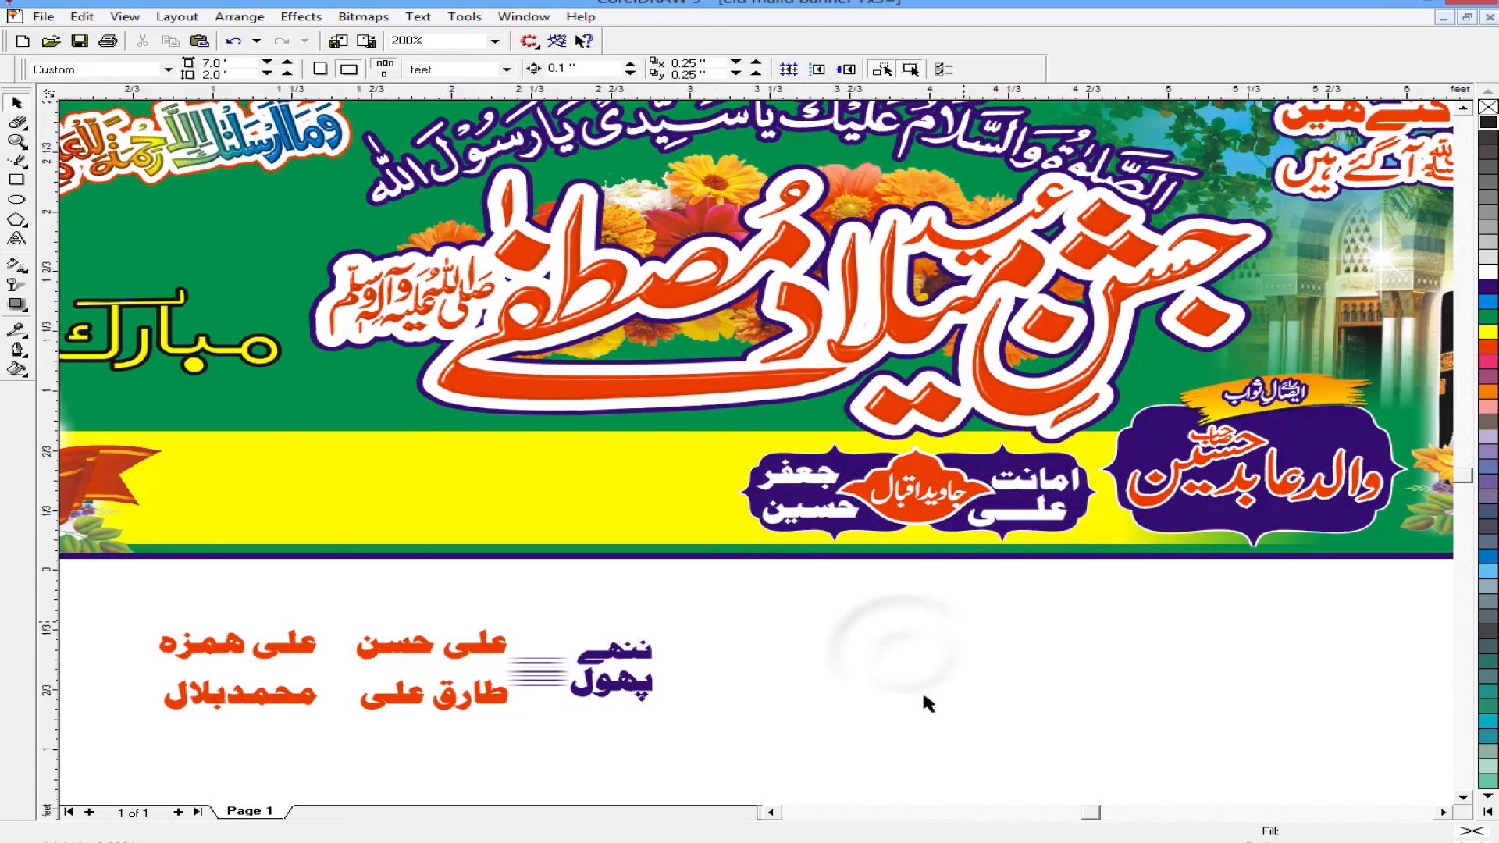
# Step: Move the red four-name text with its purple heading onto the yellow strip, between the ribbon and the multi-name plaque
pyautogui.scroll(-2, 965, 622)
pyautogui.scroll(1, 787, 659)
pyautogui.moveTo(871, 609); pyautogui.dragTo(397, 717)
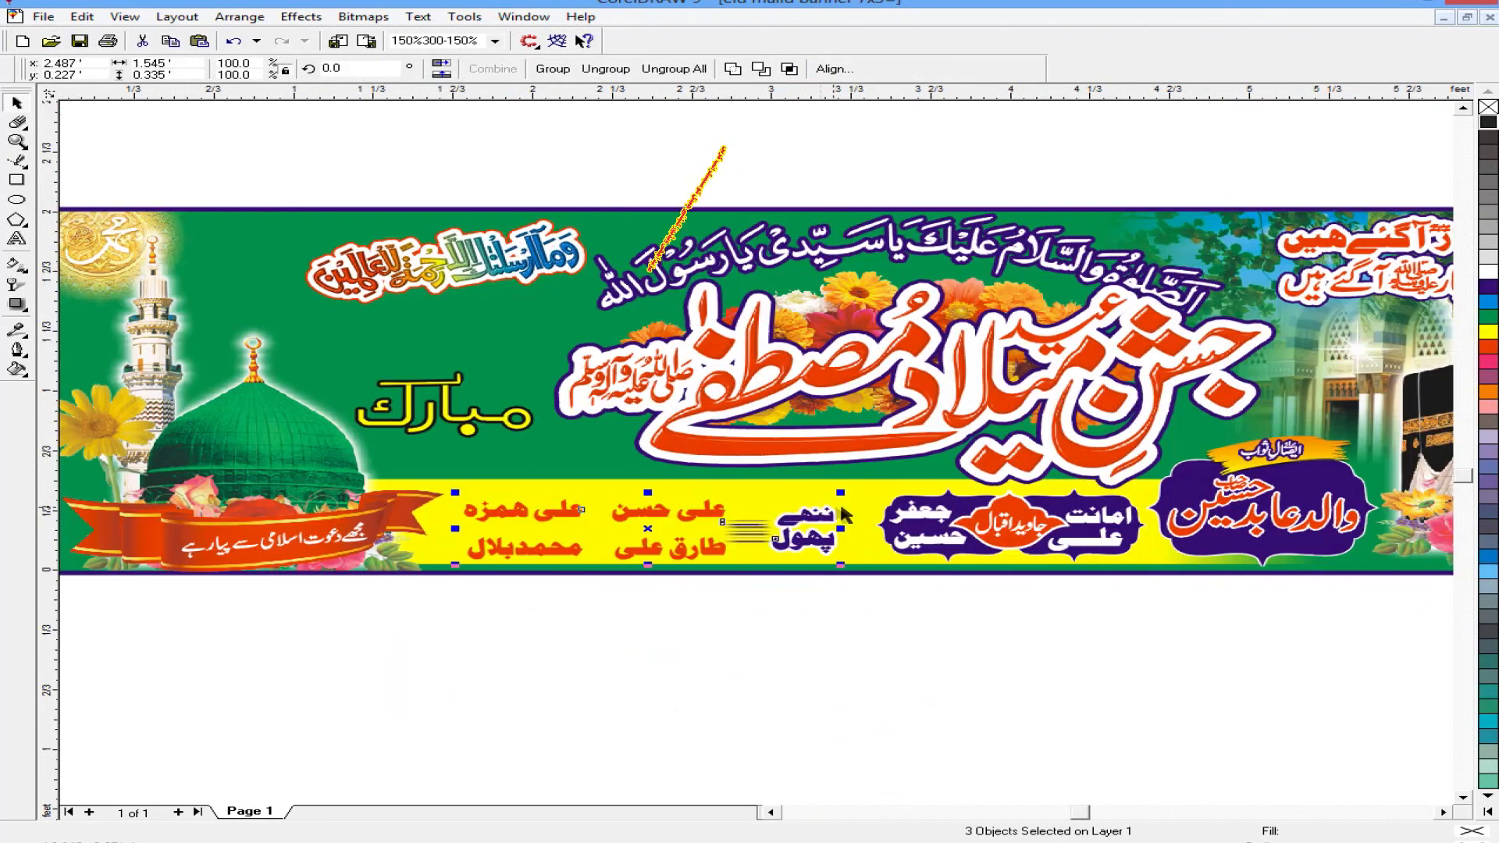
pyautogui.scroll(-1, 751, 678)
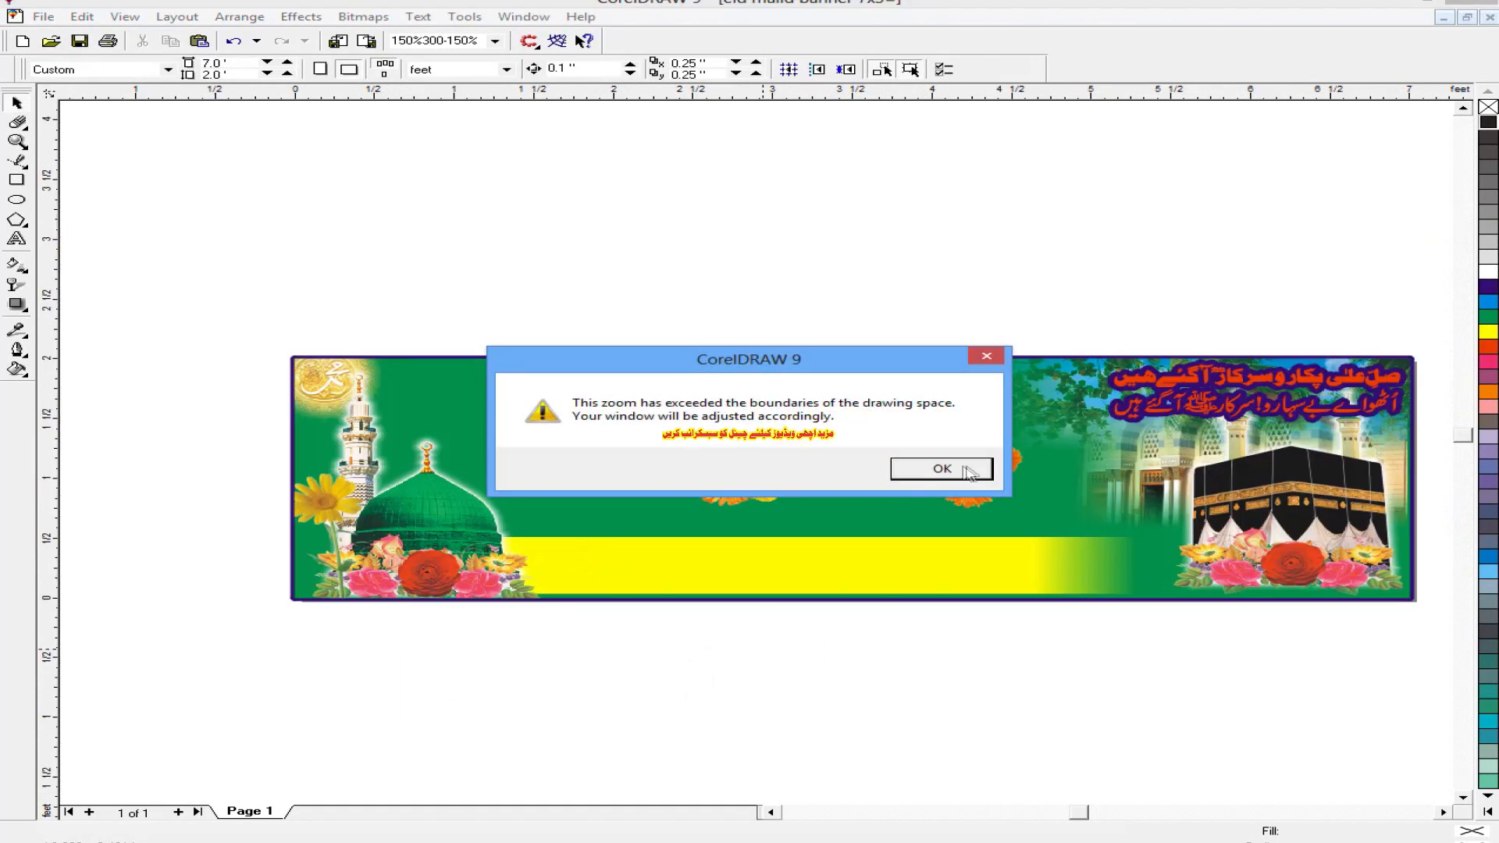
# Step: Place the round black calligraphy emblem above the yellow مبارک lettering and the green turban picture beside the Kaaba
pyautogui.click(943, 469)
pyautogui.scroll(-1, 746, 469)
pyautogui.scroll(1, 746, 469)
pyautogui.scroll(1, 820, 243)
pyautogui.moveTo(898, 234); pyautogui.dragTo(599, 469)
pyautogui.keyDown('shift'); pyautogui.click(963, 233); pyautogui.keyUp('shift')
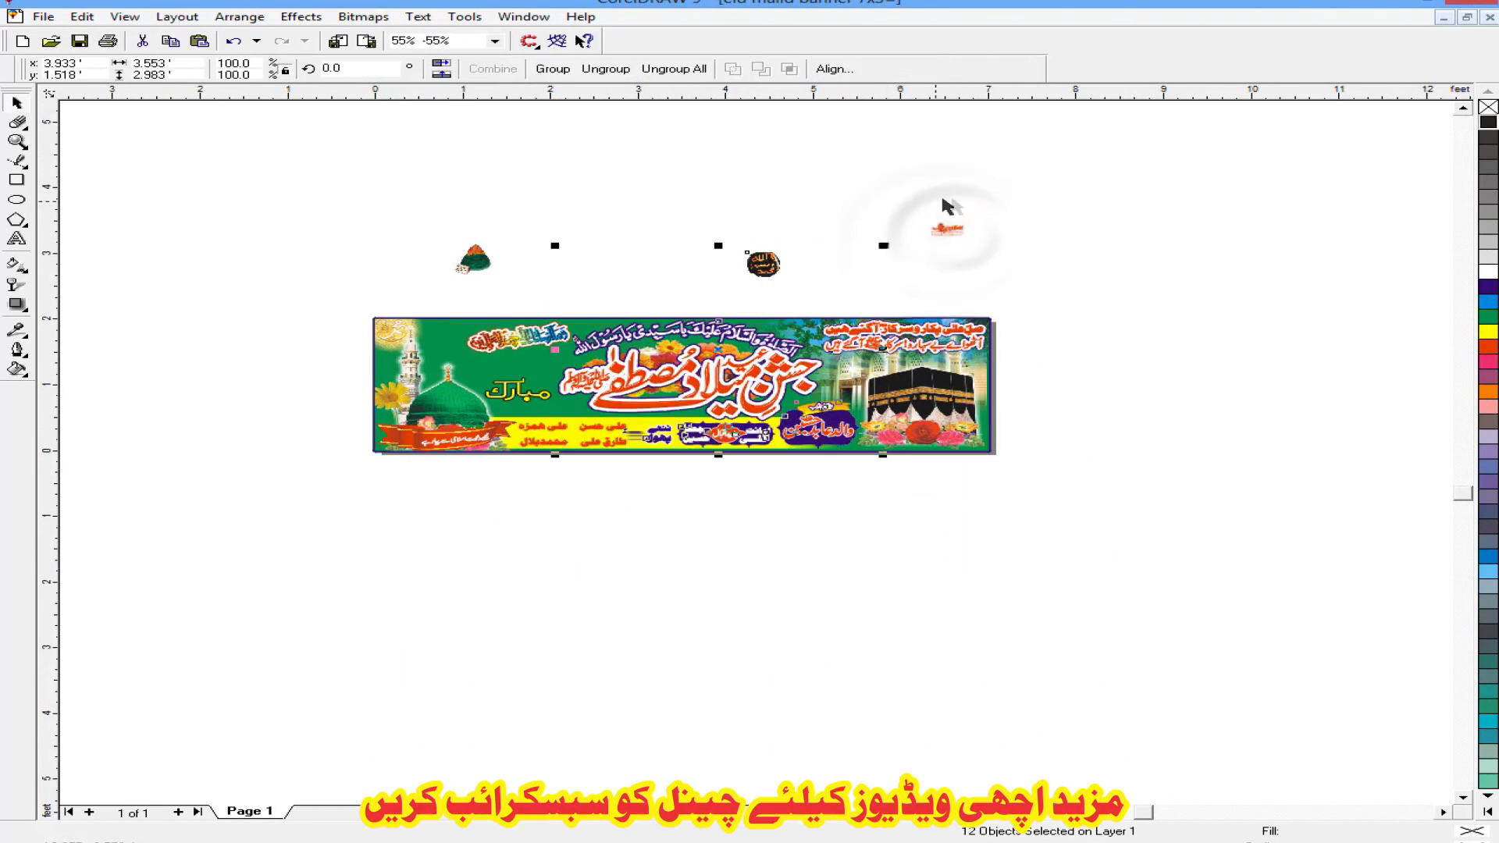
pyautogui.scroll(1, 678, 440)
pyautogui.click(884, 182)
pyautogui.scroll(2, 492, 404)
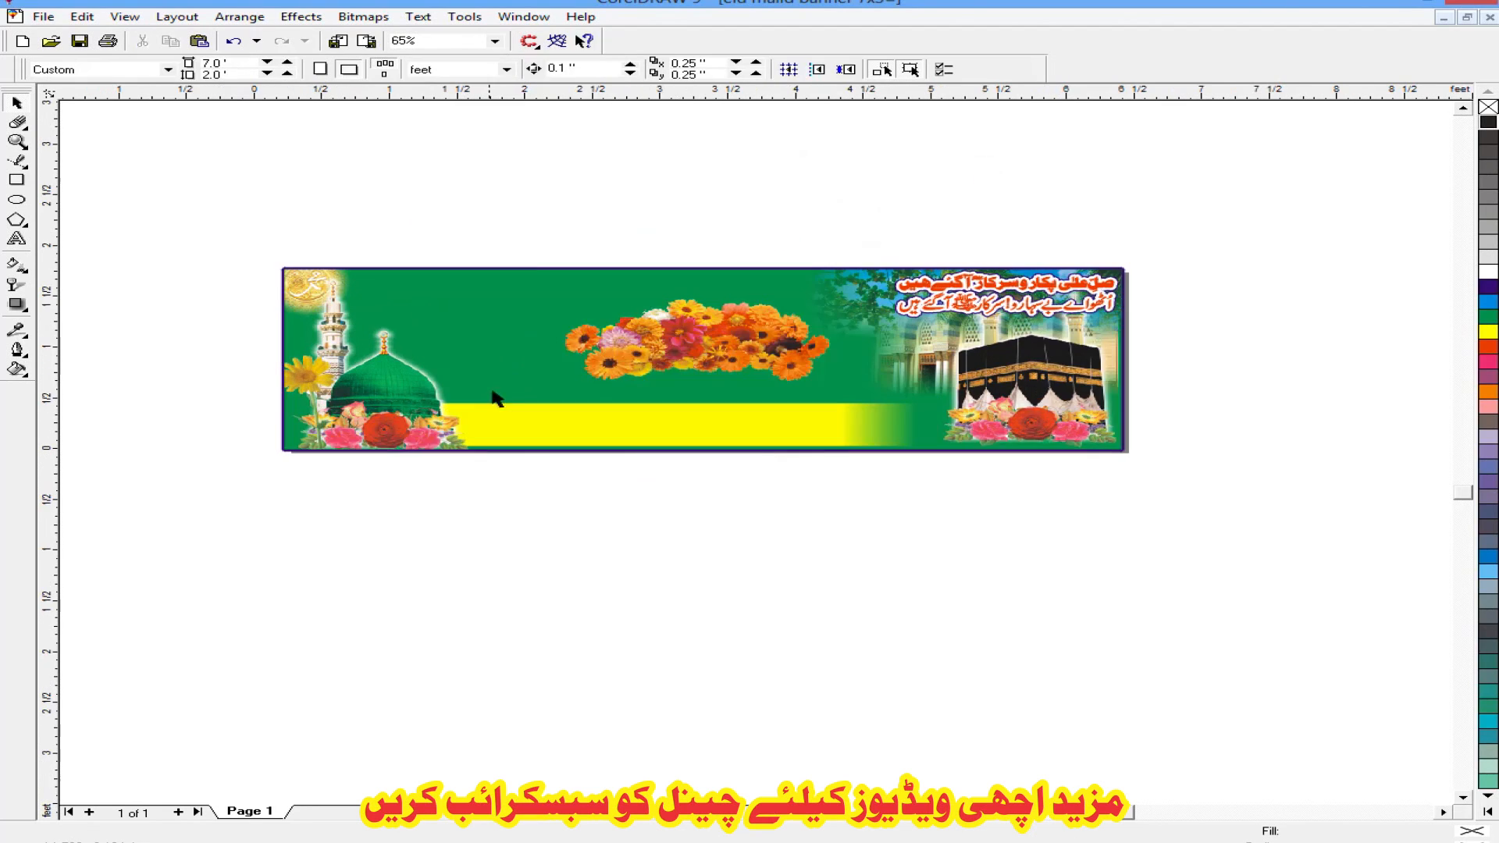
pyautogui.moveTo(859, 165); pyautogui.dragTo(499, 149)
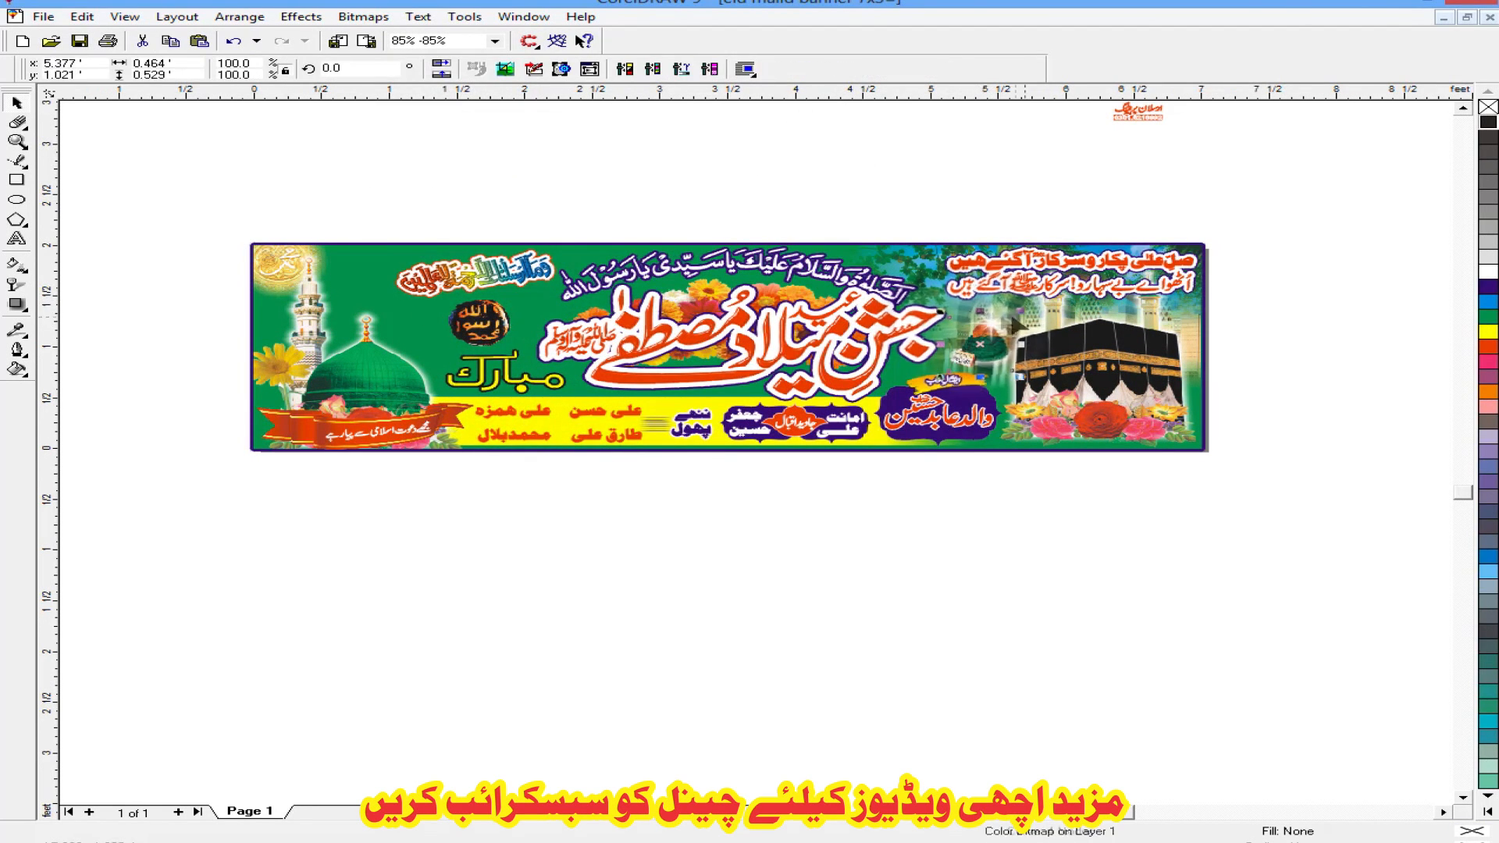
# Step: Place copies of the white sparkle on the turban, the purple plaque, the lower part of the title and the black emblem
pyautogui.scroll(4, 1117, 331)
pyautogui.moveTo(939, 318); pyautogui.dragTo(1140, 244)
pyautogui.rightClick(1141, 244)
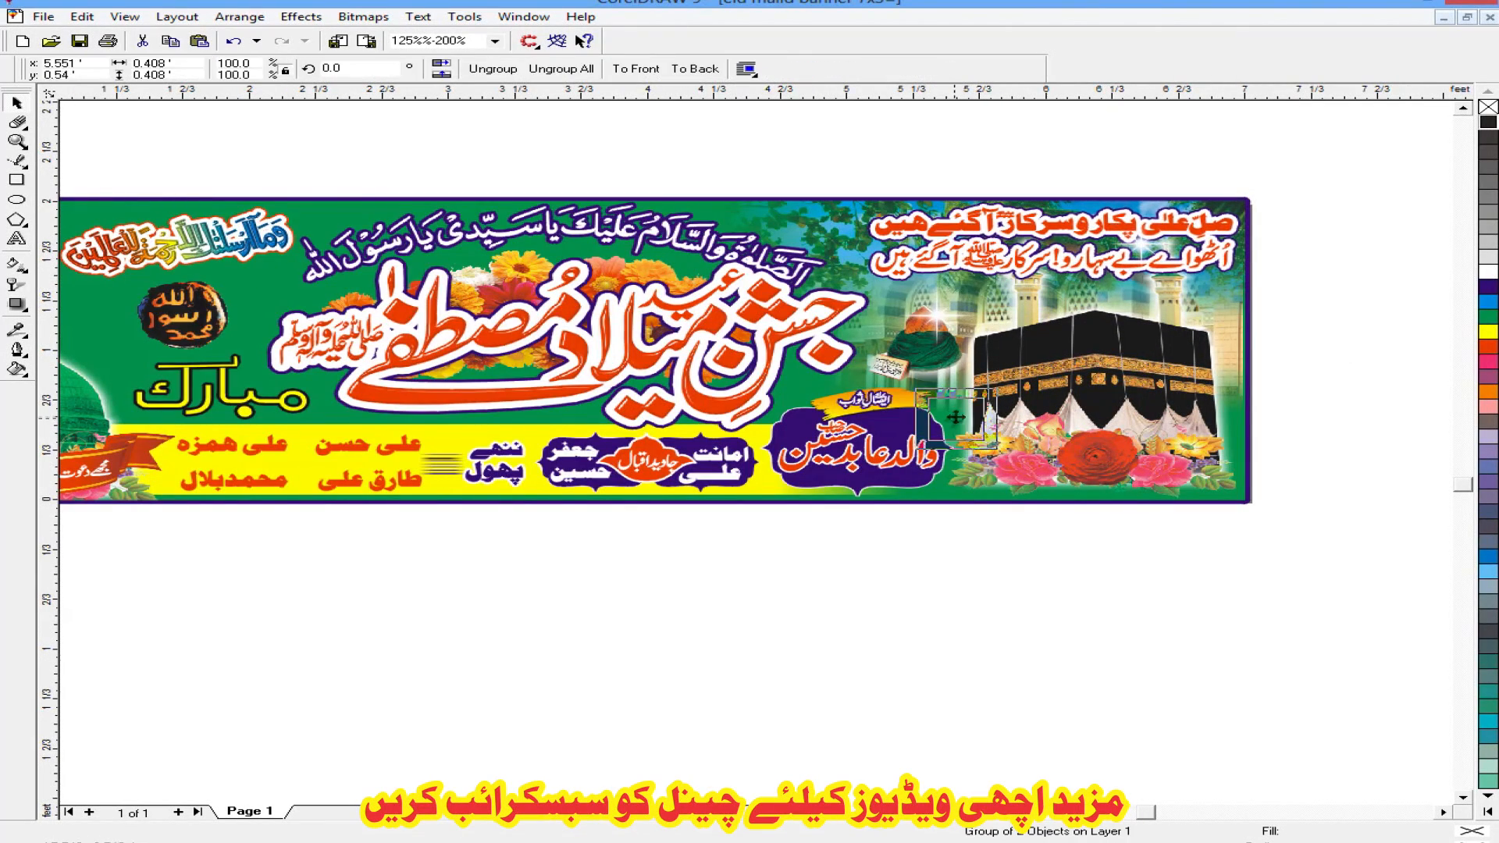
pyautogui.scroll(-1, 803, 407)
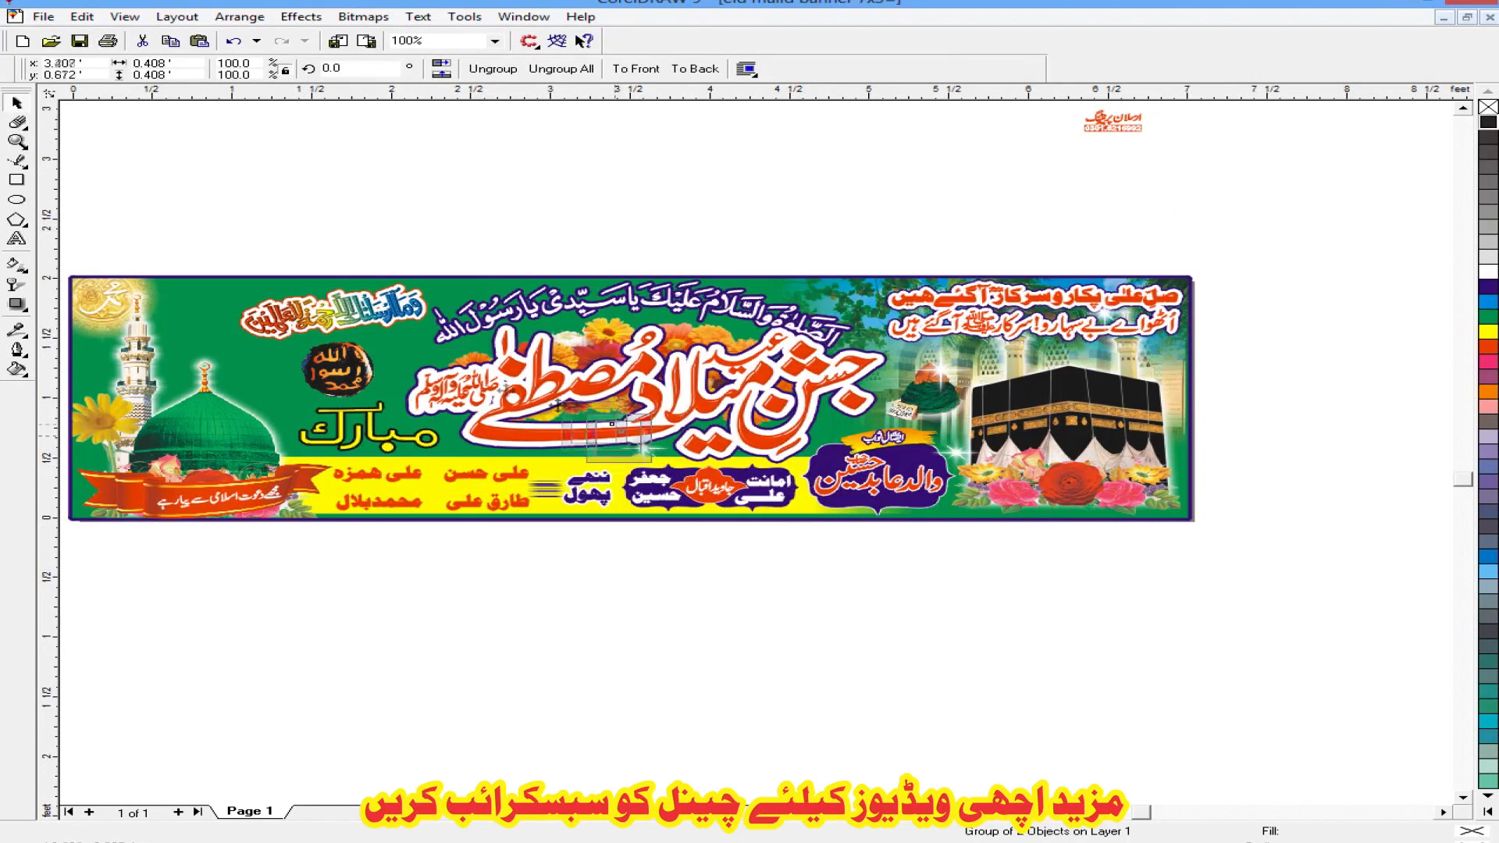
pyautogui.moveTo(636, 446); pyautogui.dragTo(364, 345)
pyautogui.rightClick(364, 344)
pyautogui.click(414, 617)
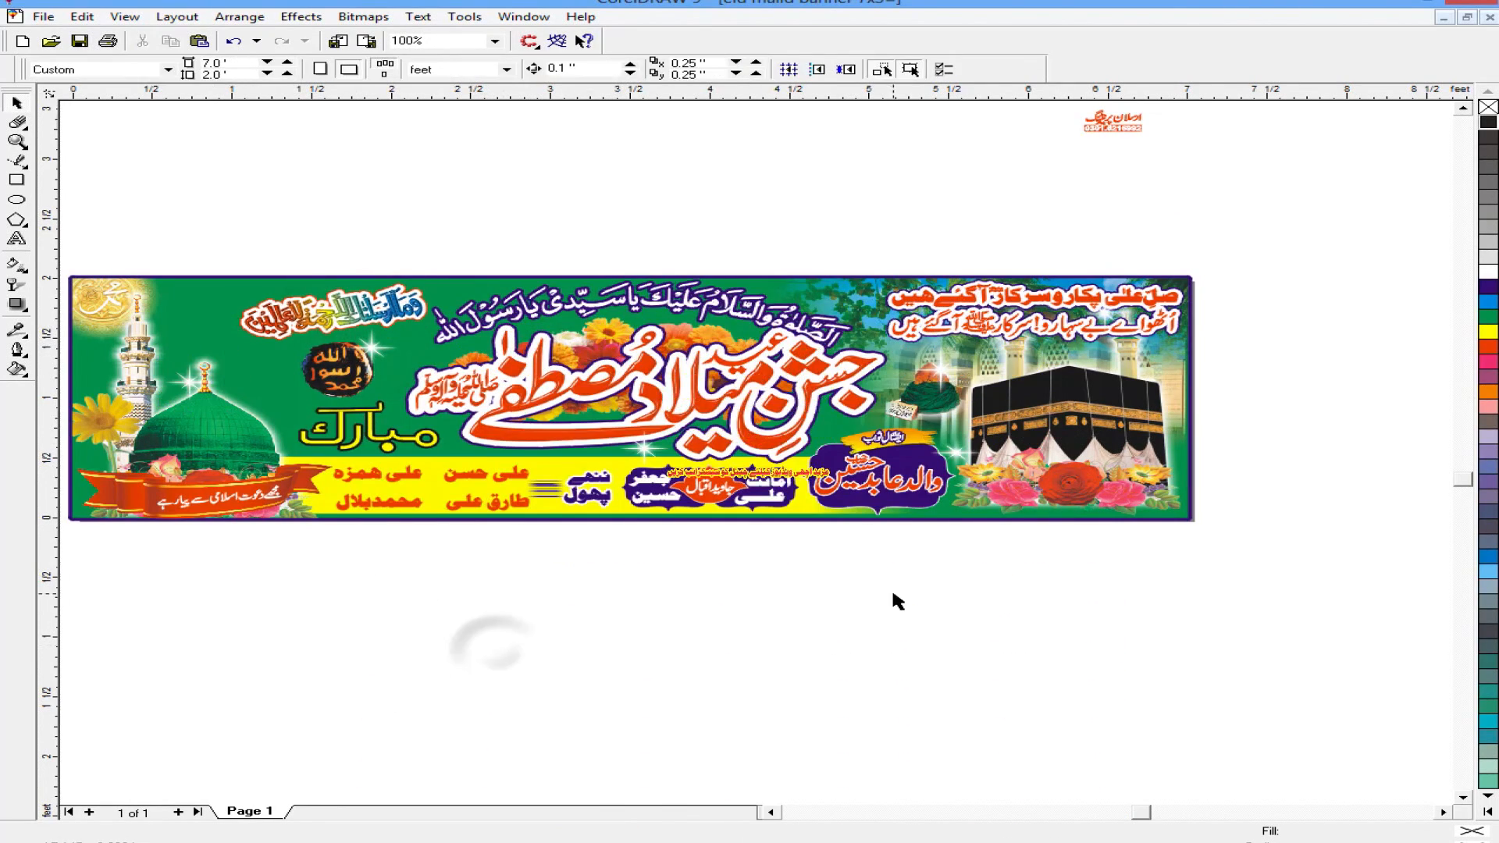
# Step: Place the small red print-shop credit under the title, at the upper edge of the yellow strip
pyautogui.scroll(-1, 888, 600)
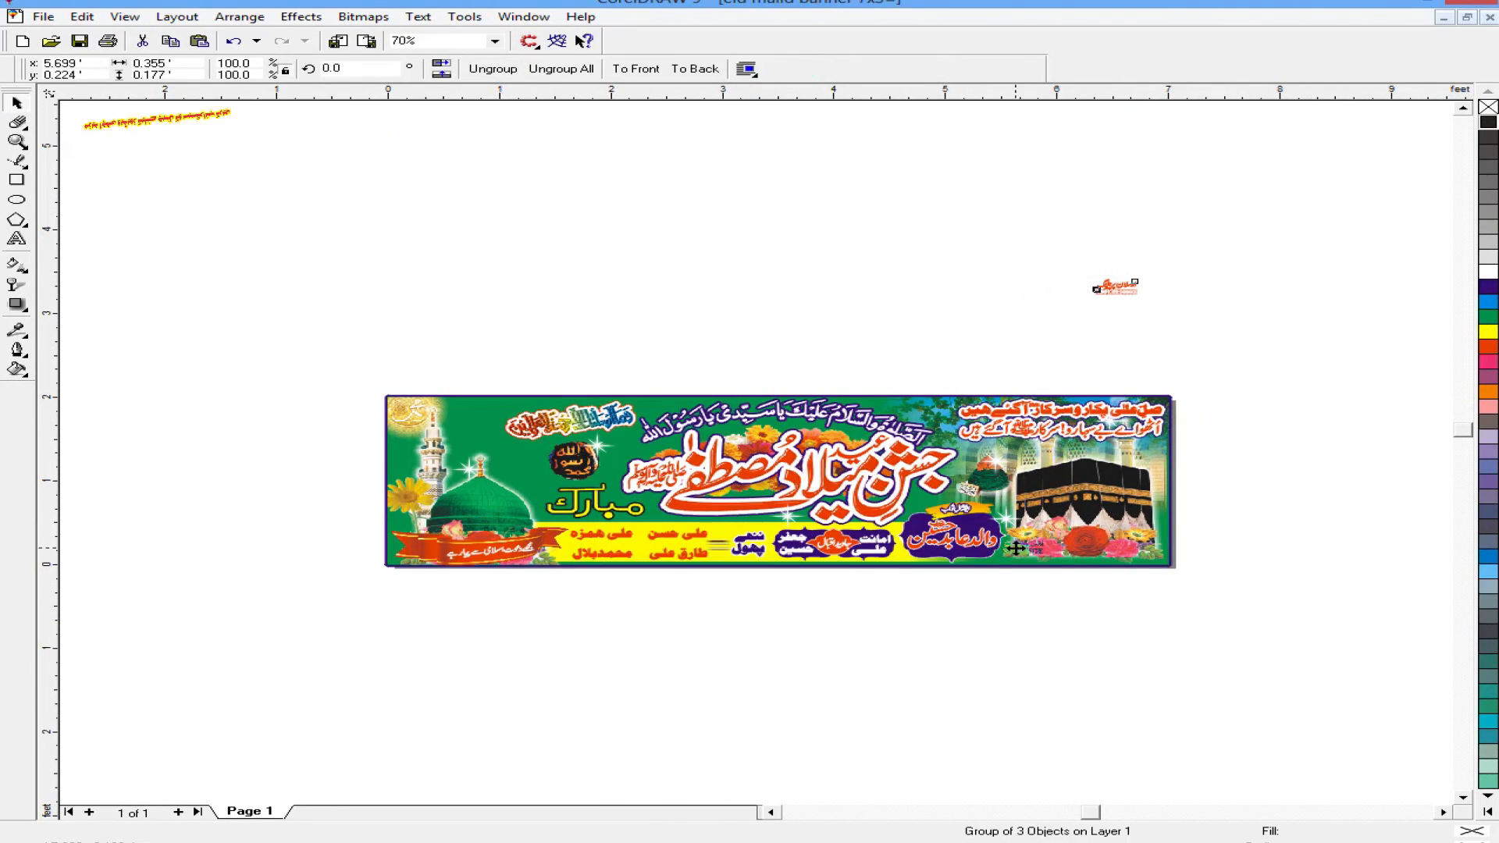
pyautogui.scroll(3, 1015, 549)
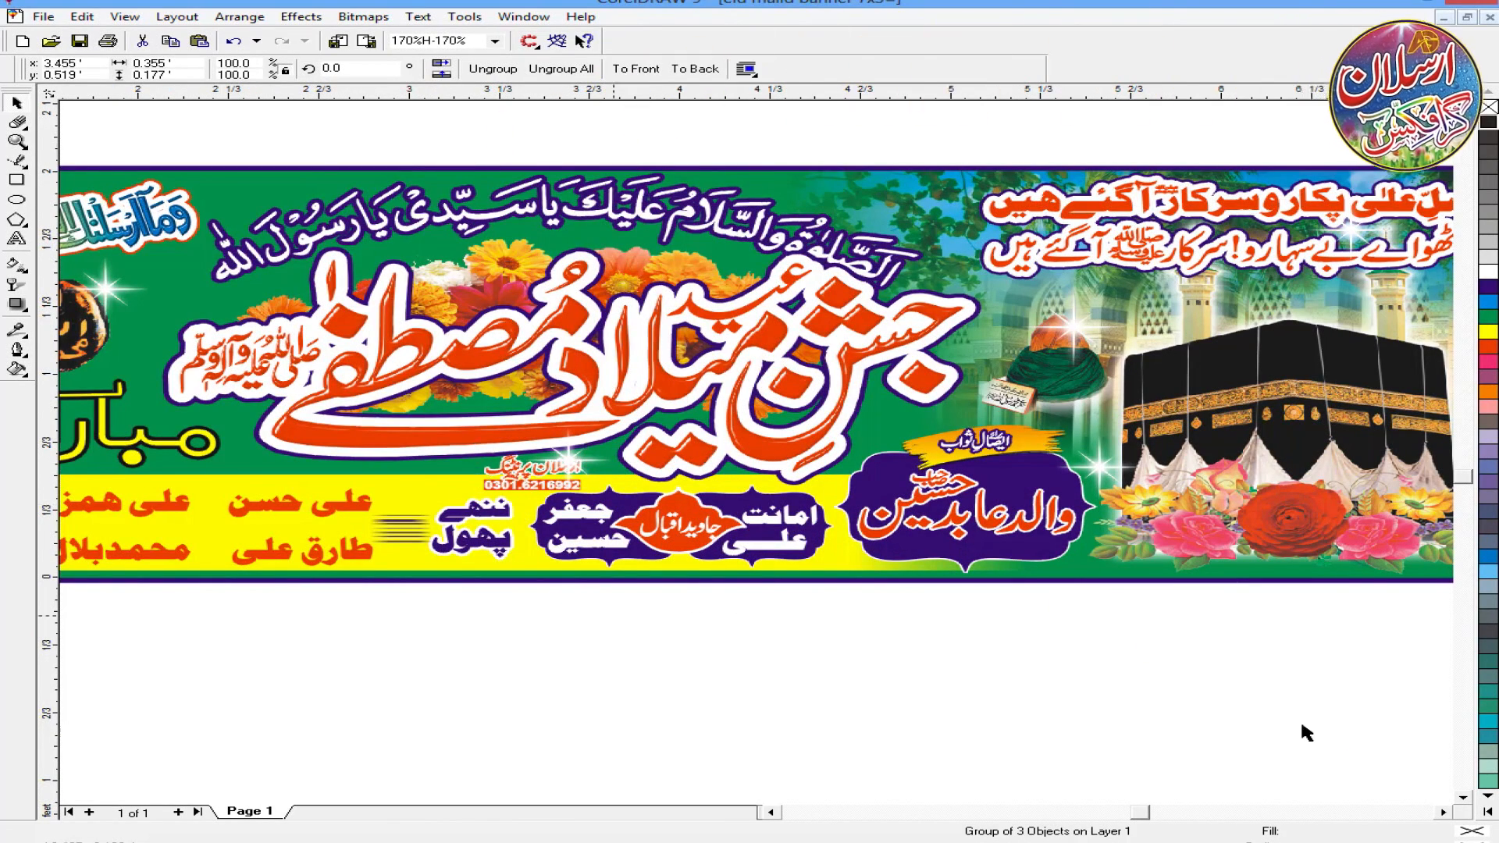
pyautogui.click(1208, 715)
pyautogui.scroll(-2, 1080, 617)
pyautogui.scroll(-2, 662, 461)
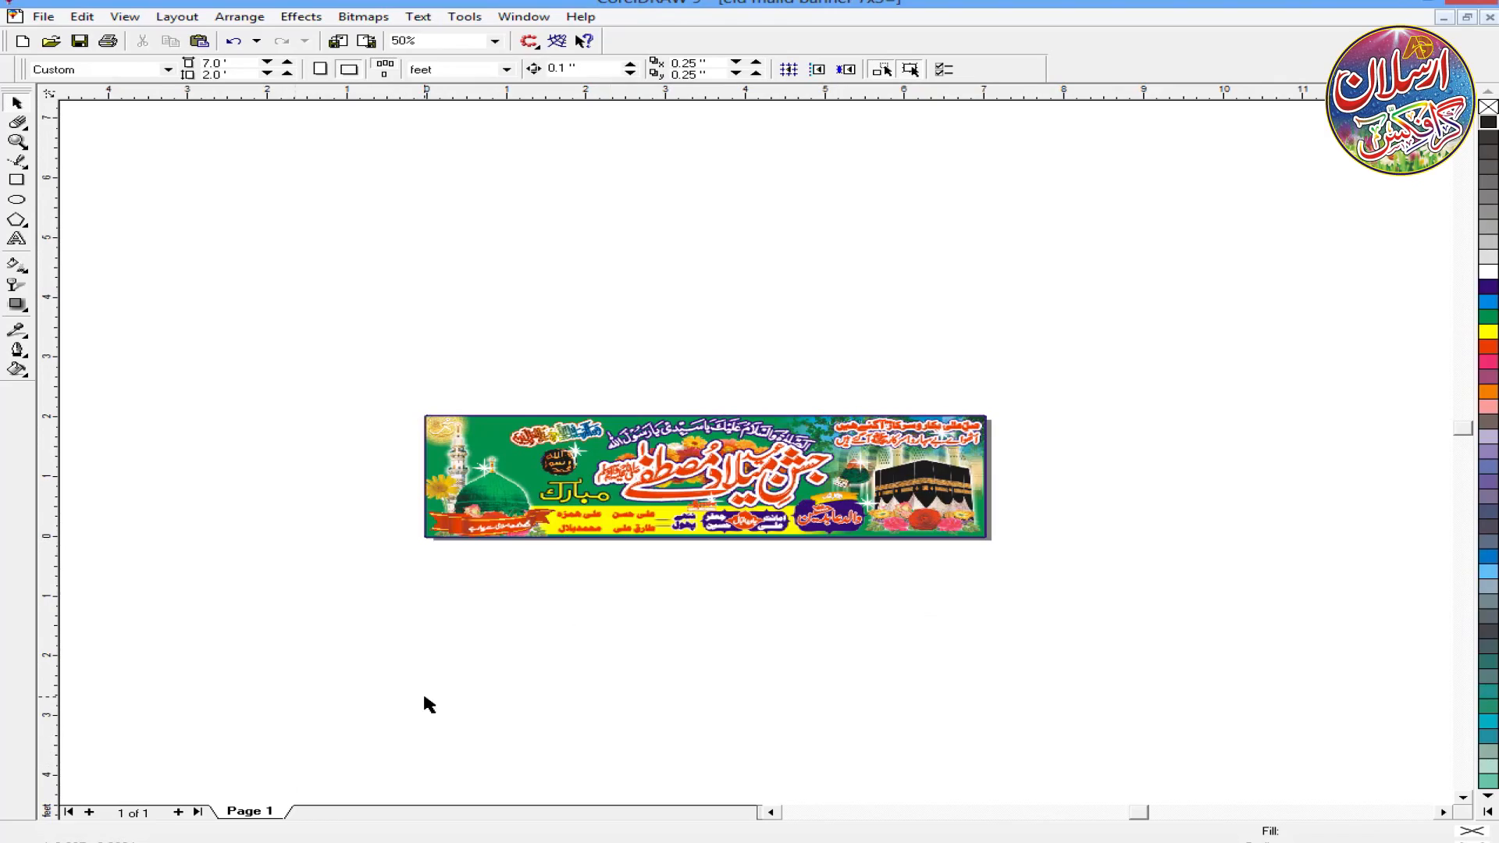
# Step: Switch to the file manager and open the Background folder inside Printing on drive F
pyautogui.press('super+e')
pyautogui.doubleClick(882, 283)
pyautogui.click(634, 360)
pyautogui.doubleClick(680, 555)
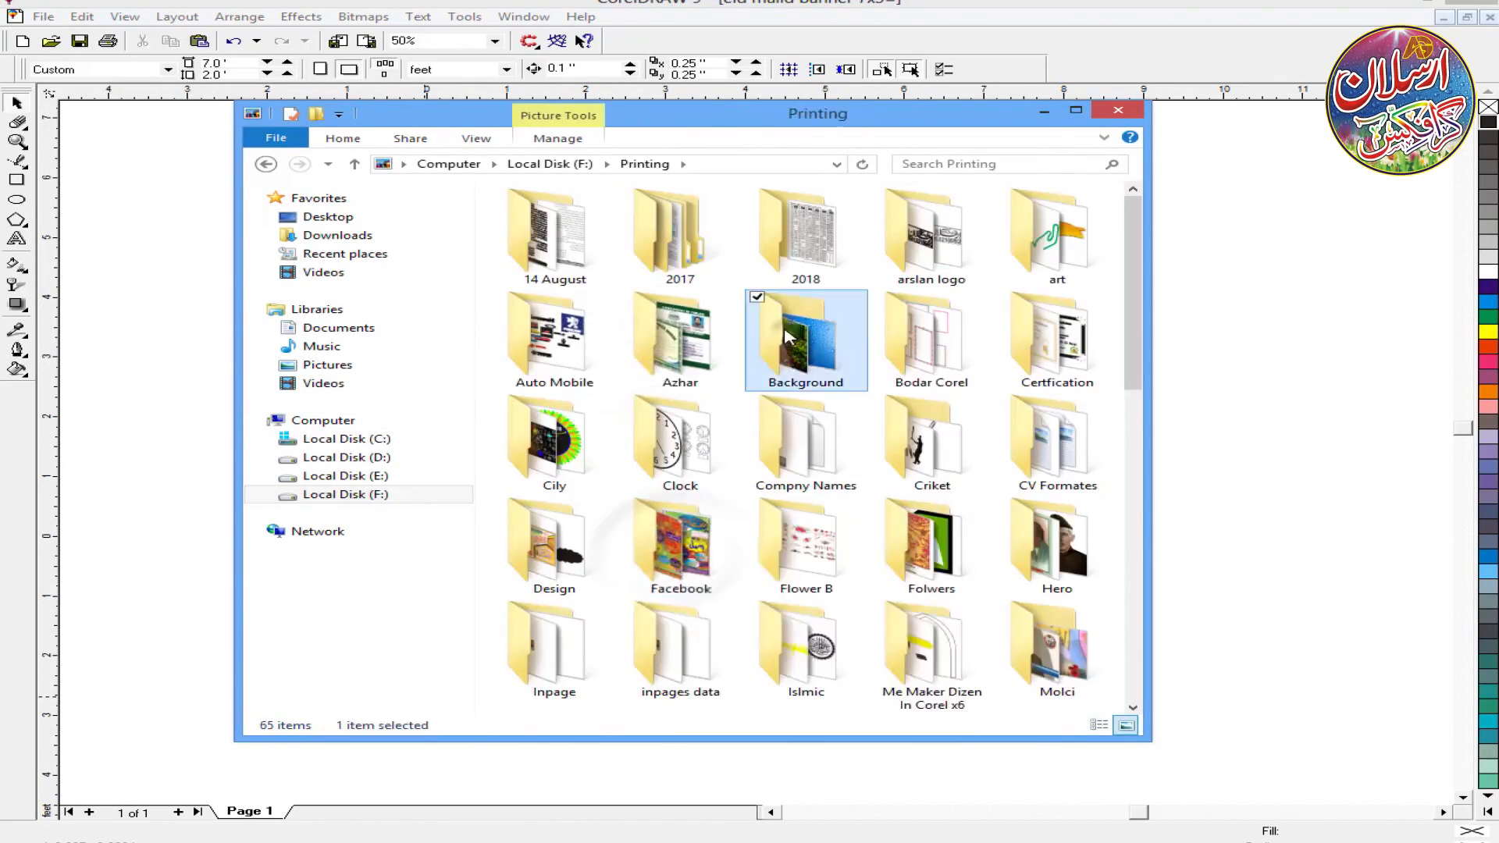
pyautogui.doubleClick(804, 340)
# Step: Browse the background pictures and bring DD-Rainbow-Background-40123-Preview into the drawing beside the banner
pyautogui.rightClick(783, 474)
pyautogui.rightClick(563, 408)
pyautogui.rightClick(1097, 240)
pyautogui.click(556, 397)
pyautogui.moveTo(1133, 214); pyautogui.dragTo(1133, 341)
pyautogui.doubleClick(805, 336)
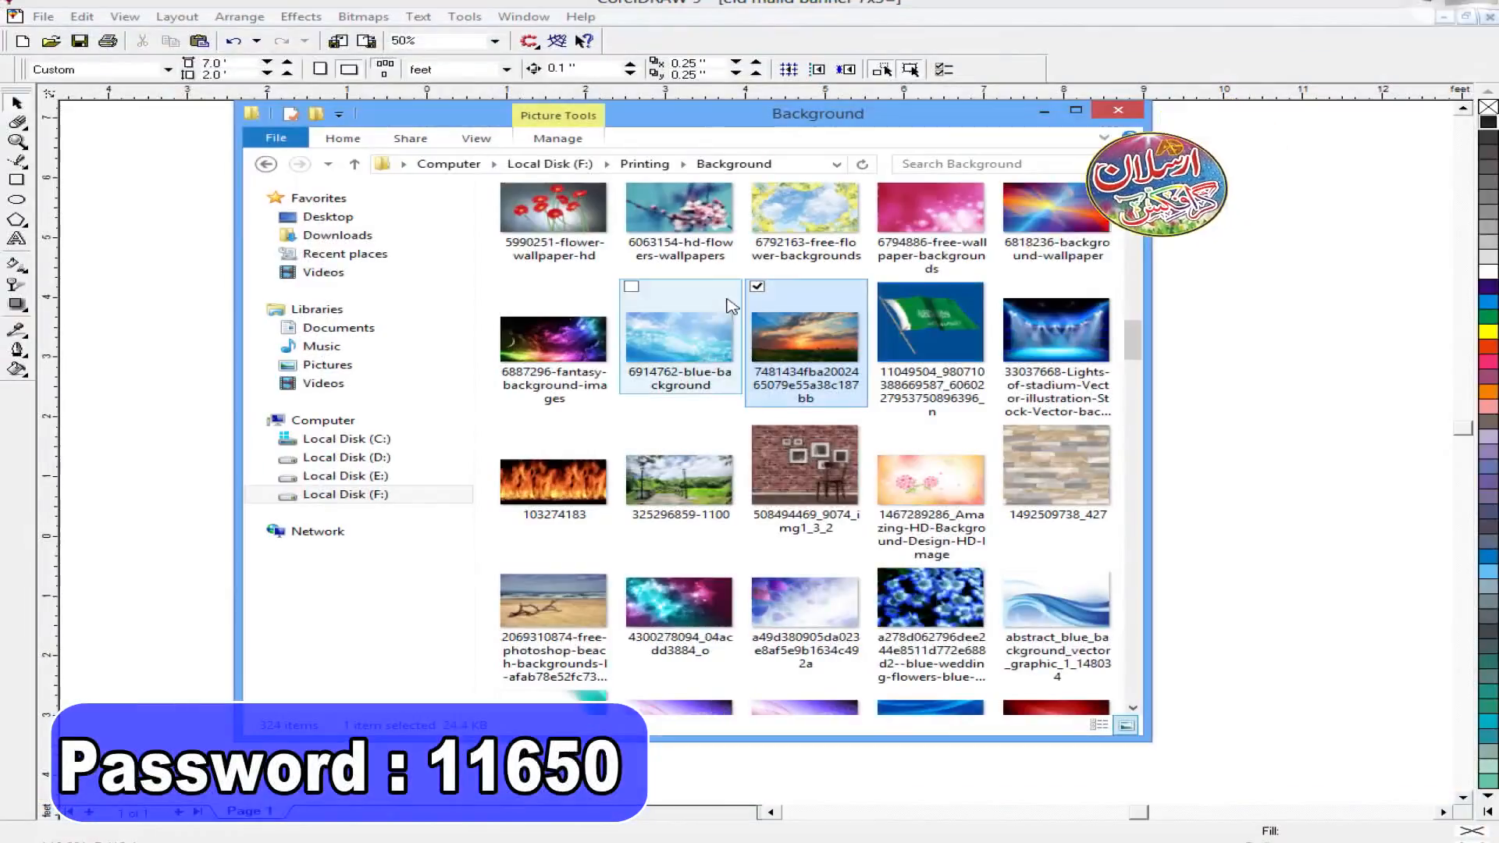
pyautogui.doubleClick(730, 304)
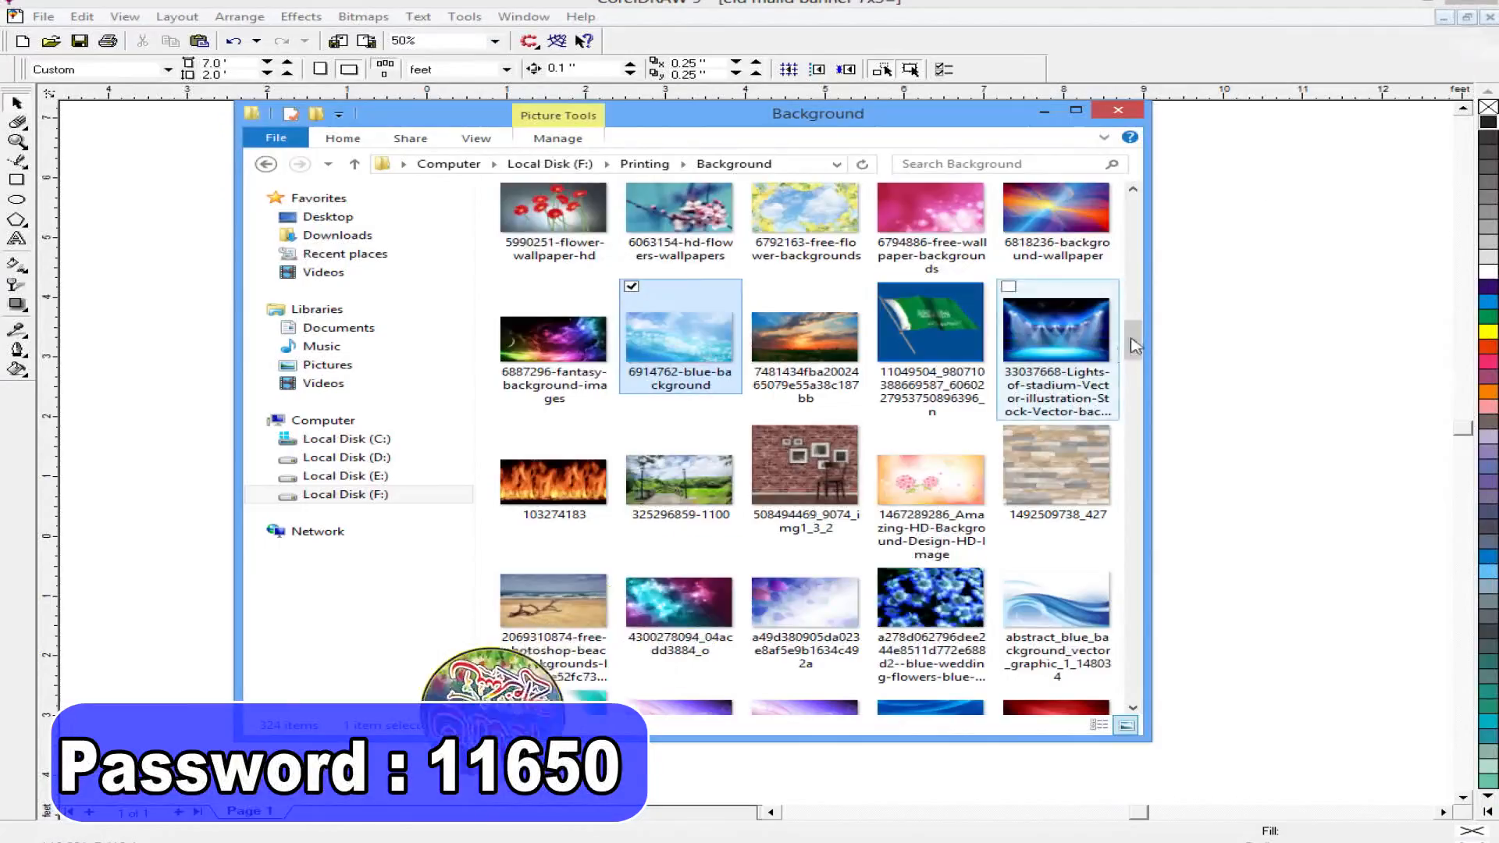
pyautogui.moveTo(1133, 344); pyautogui.dragTo(1125, 451)
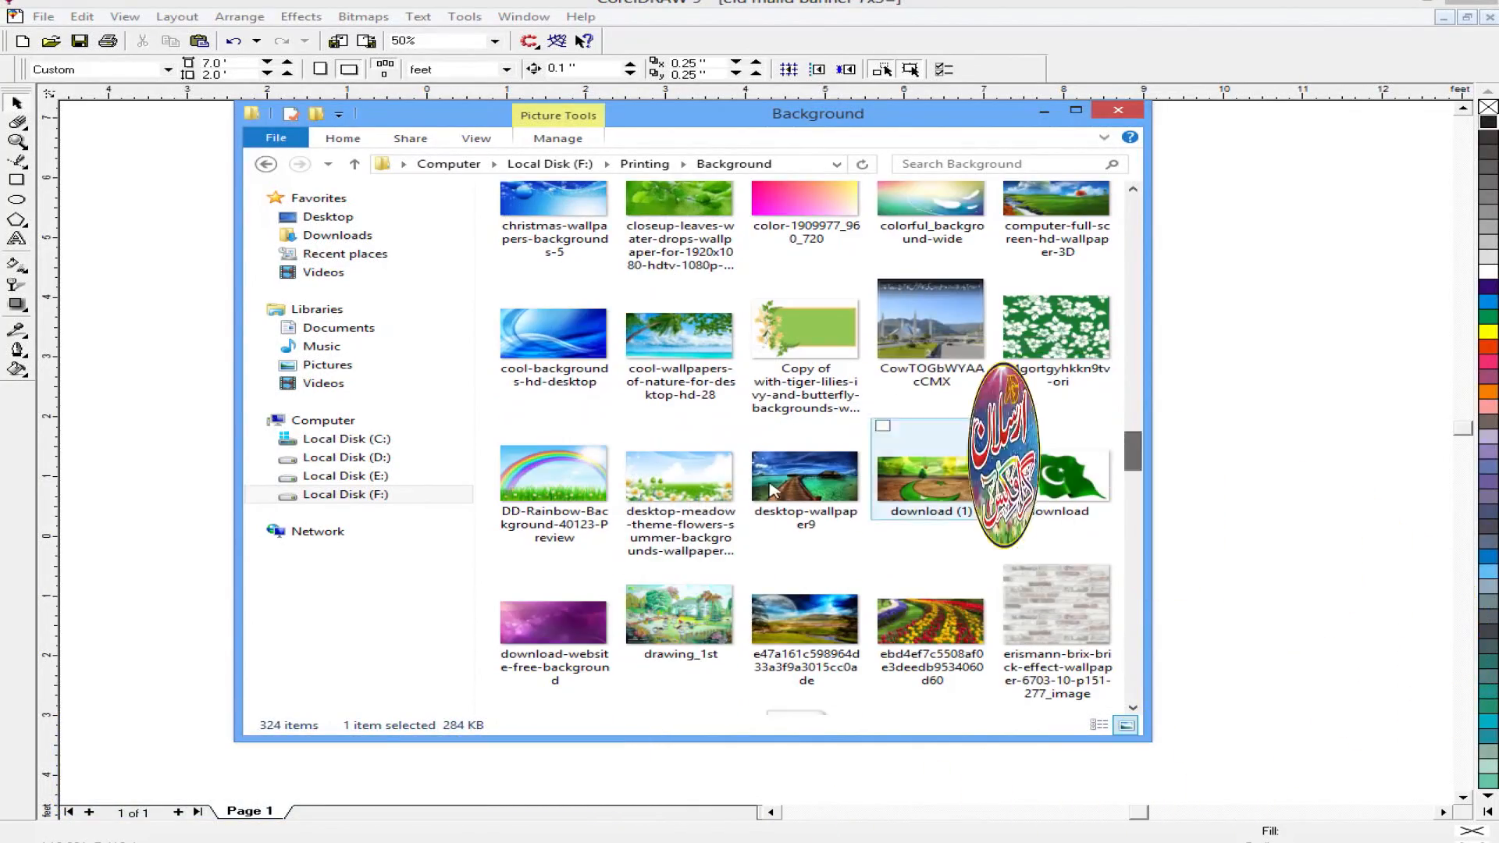
pyautogui.click(554, 473)
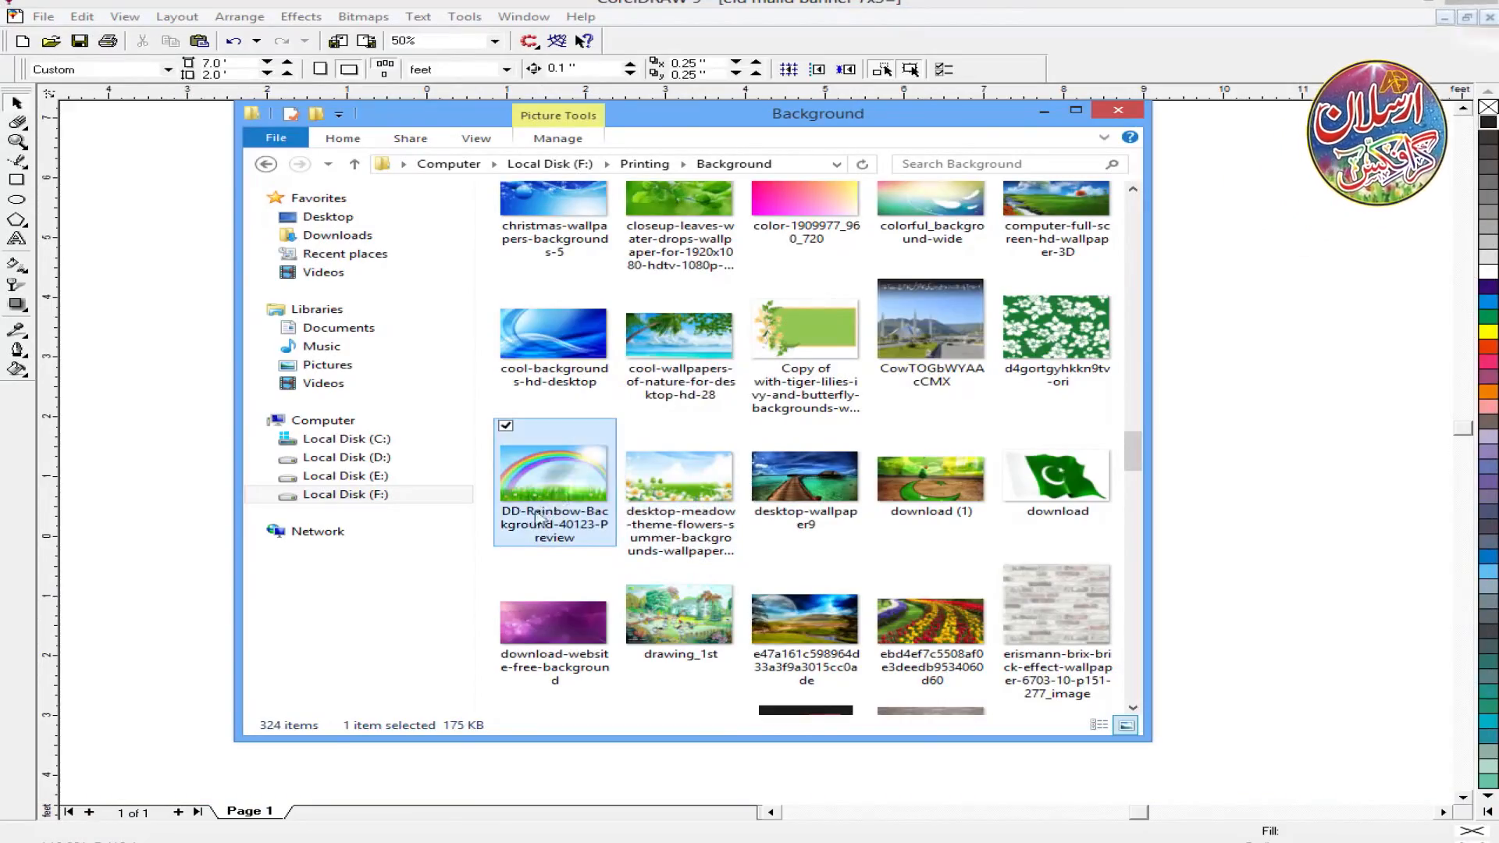
pyautogui.moveTo(554, 472); pyautogui.dragTo(1257, 317)
# Step: Add a blue cloudy-sky picture to the banner frame's contents behind the mosque and Kaaba, and stretch it across the whole banner
pyautogui.moveTo(1122, 459); pyautogui.dragTo(1165, 522)
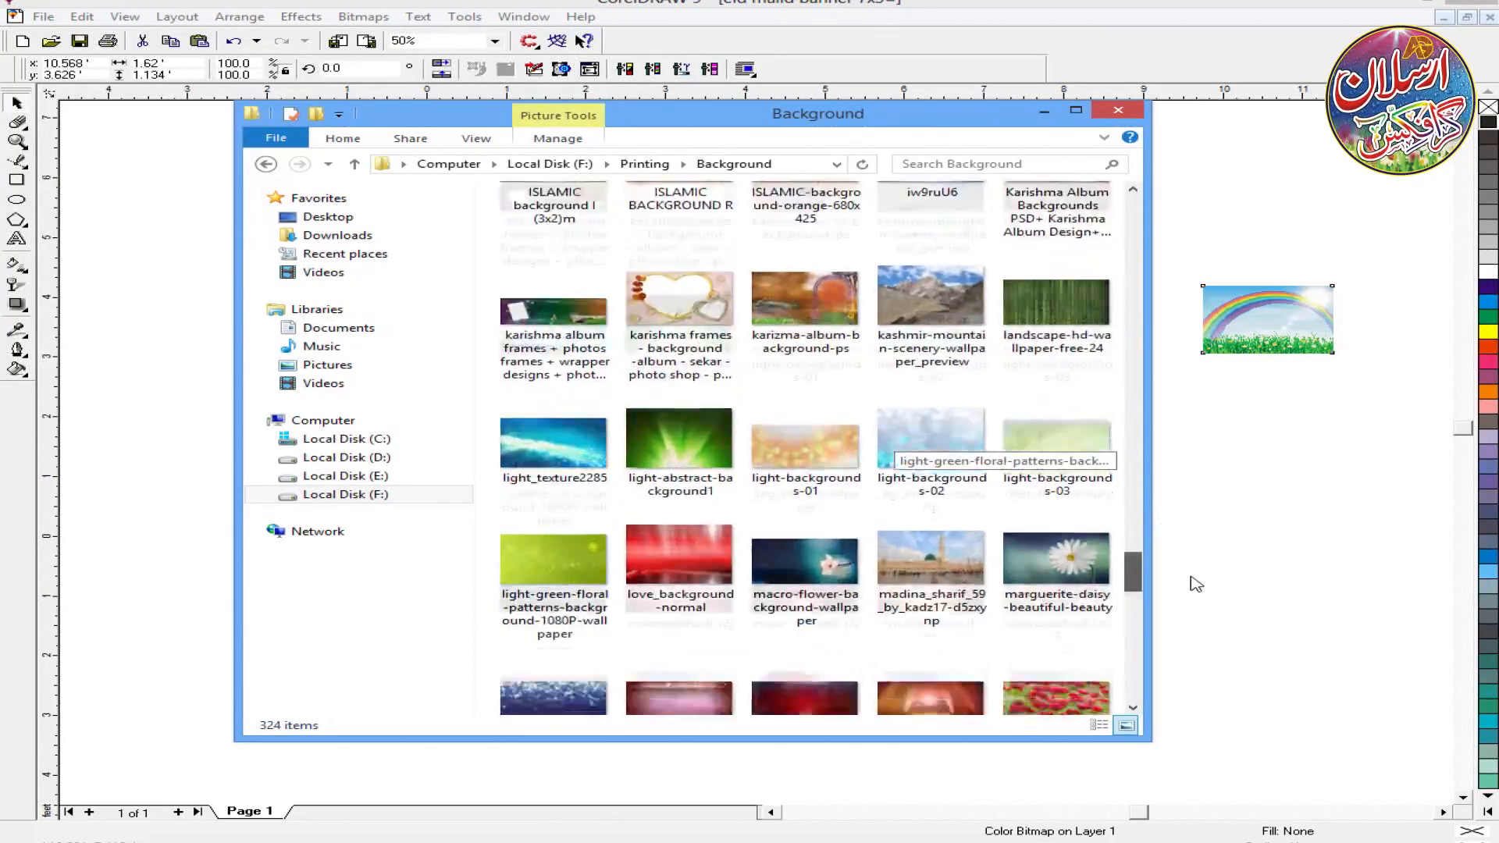
pyautogui.moveTo(1192, 603); pyautogui.dragTo(1137, 287)
pyautogui.moveTo(1284, 483); pyautogui.dragTo(1177, 490)
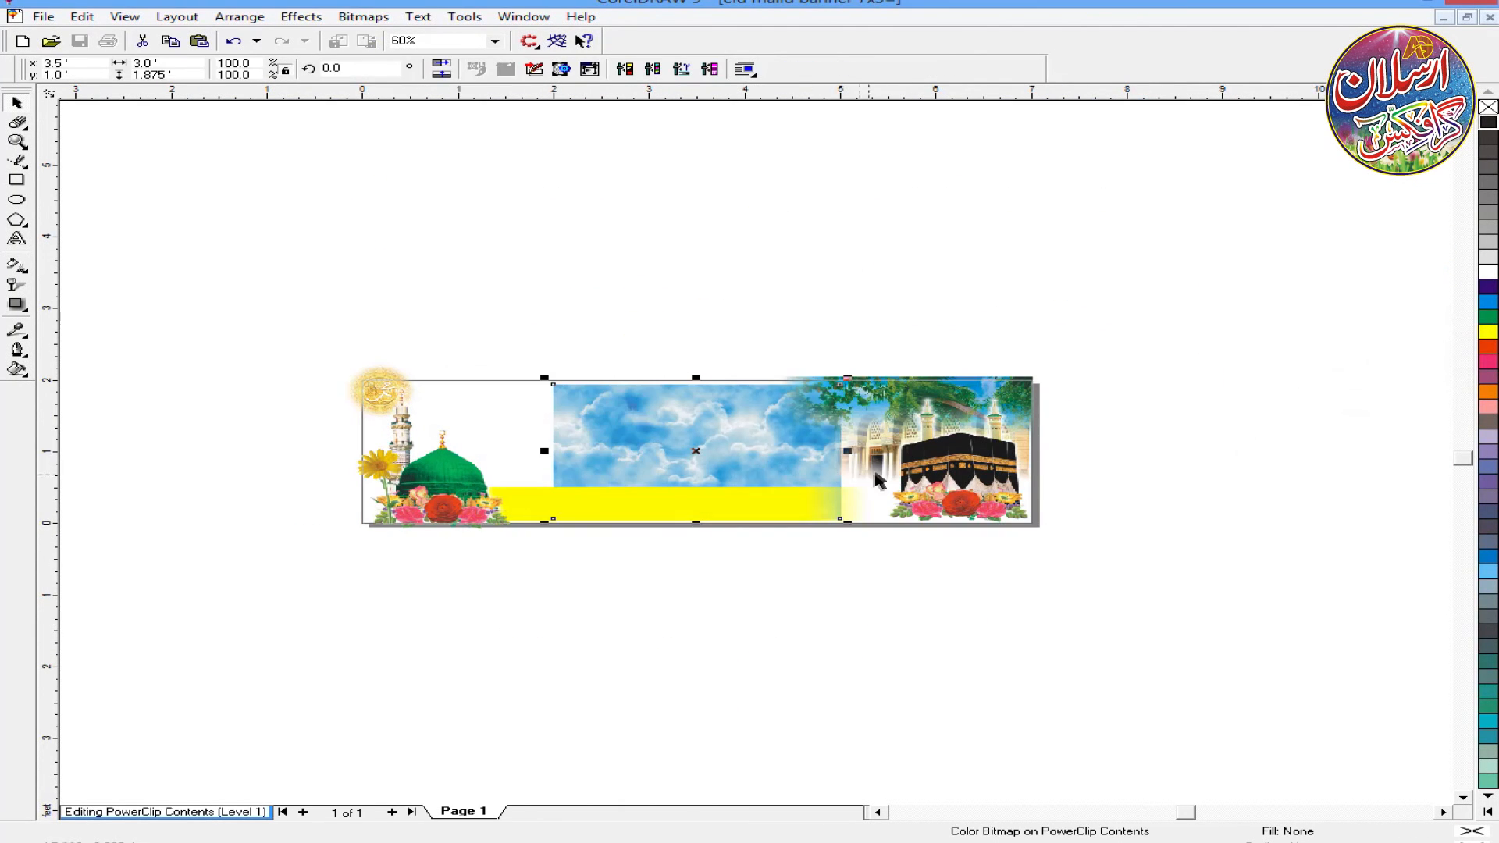
pyautogui.moveTo(848, 452); pyautogui.dragTo(1014, 451)
pyautogui.scroll(2, 827, 480)
pyautogui.moveTo(250, 350); pyautogui.dragTo(164, 331)
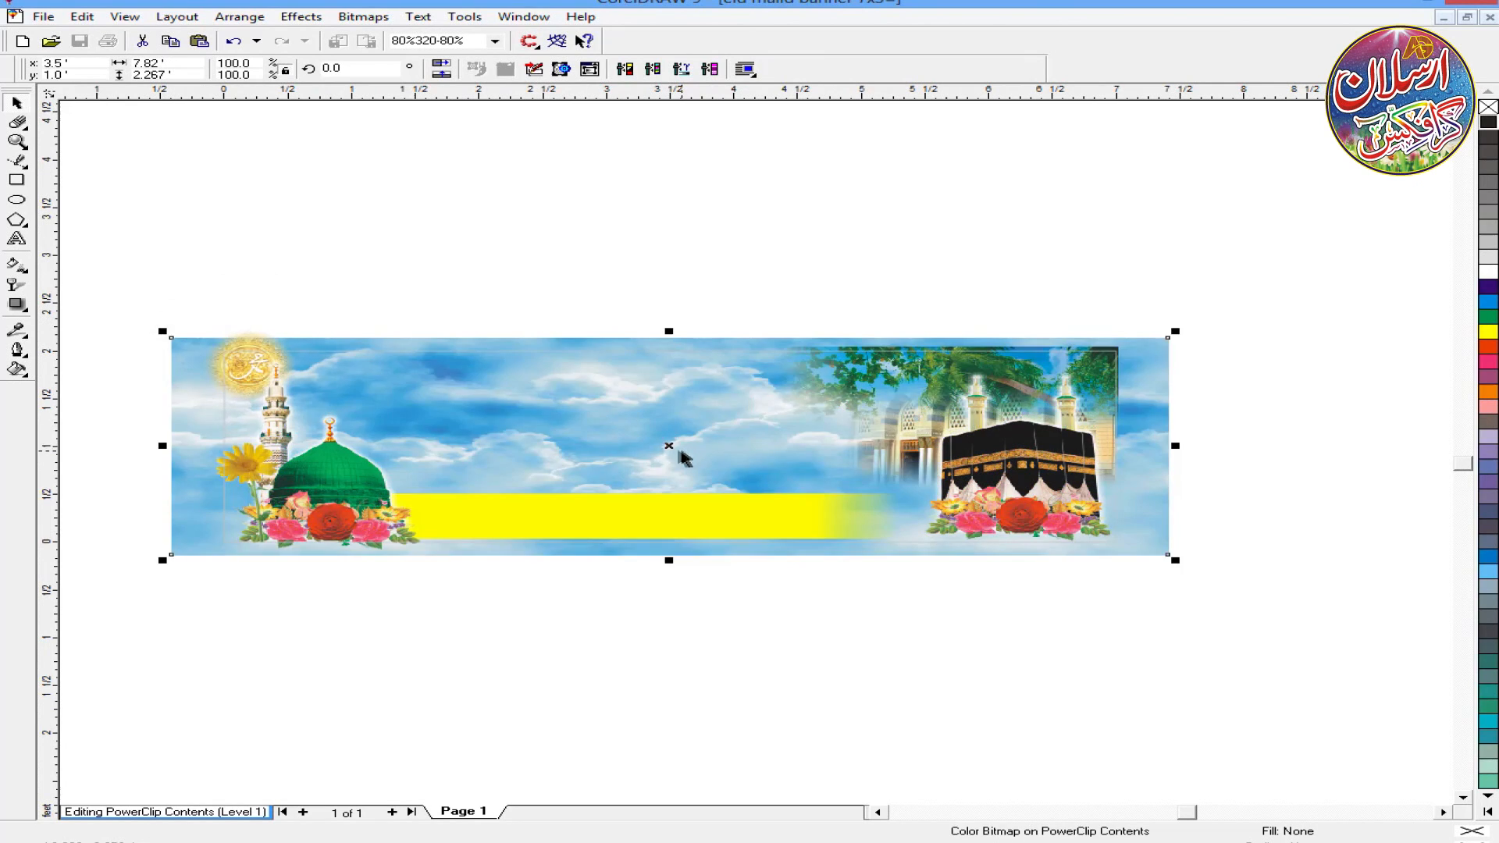
pyautogui.moveTo(679, 452); pyautogui.dragTo(680, 442)
pyautogui.moveTo(1175, 323); pyautogui.dragTo(1160, 329)
# Step: Apply a vertical fountain transparency to the cloudy sky so it fades out downward at the yellow strip
pyautogui.click(15, 285)
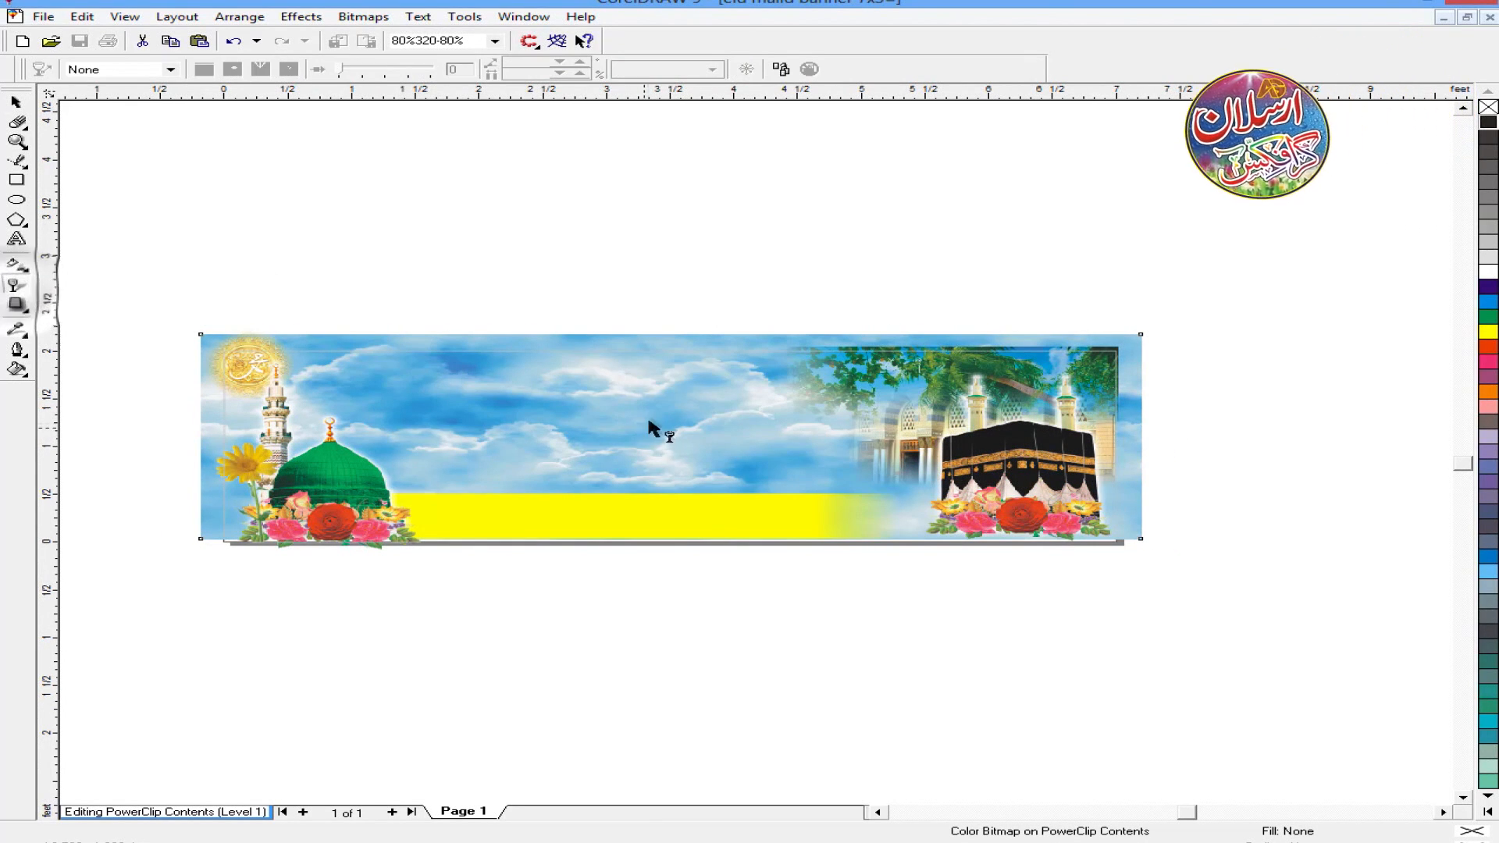
pyautogui.moveTo(657, 427); pyautogui.dragTo(658, 488)
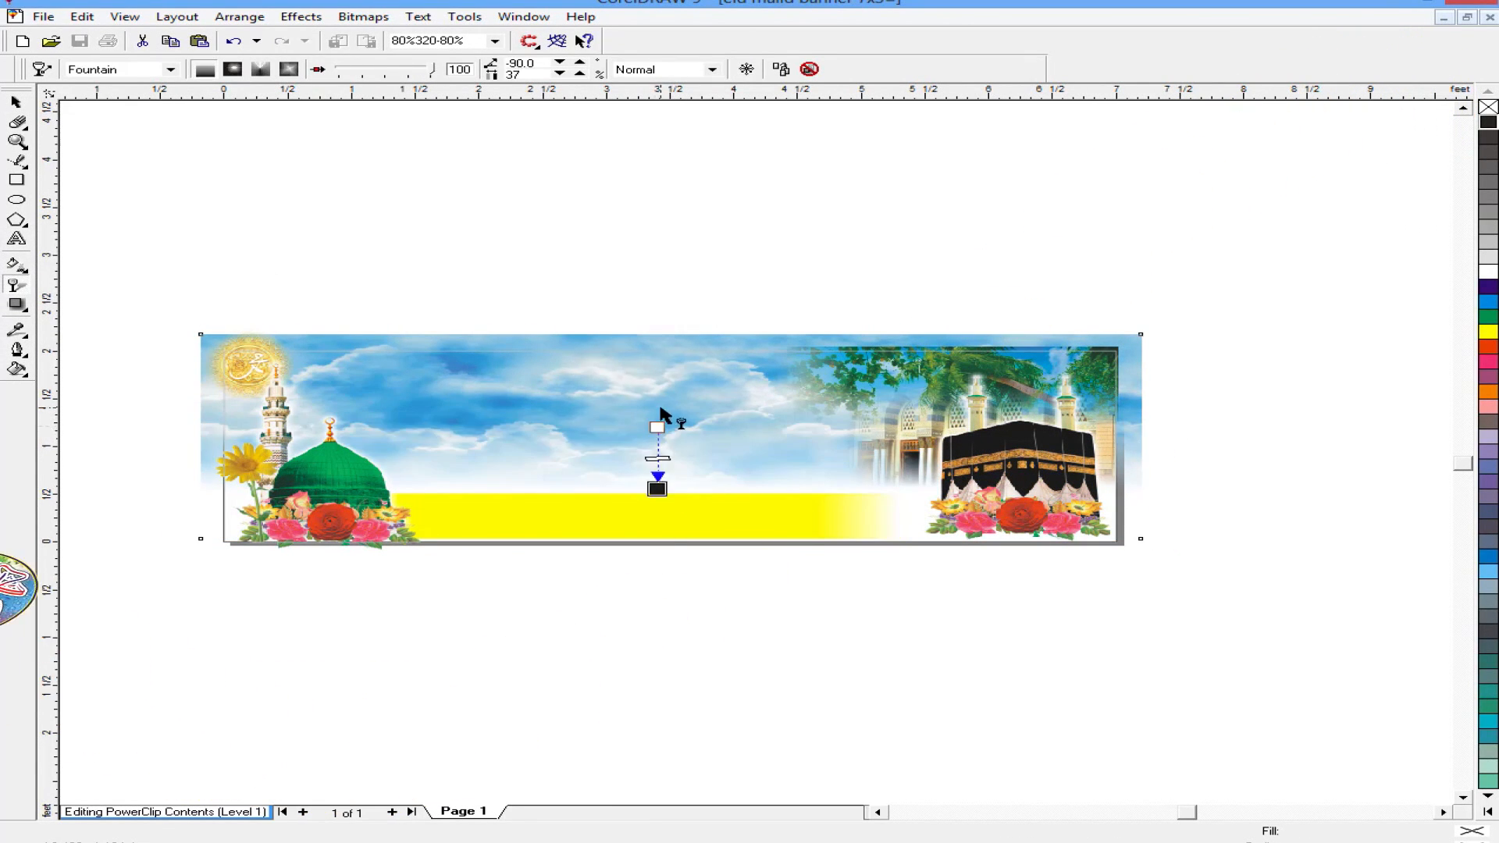
pyautogui.press('space')
pyautogui.keyDown('ctrl'); pyautogui.click(686, 605); pyautogui.keyUp('ctrl')
pyautogui.scroll(-2, 699, 532)
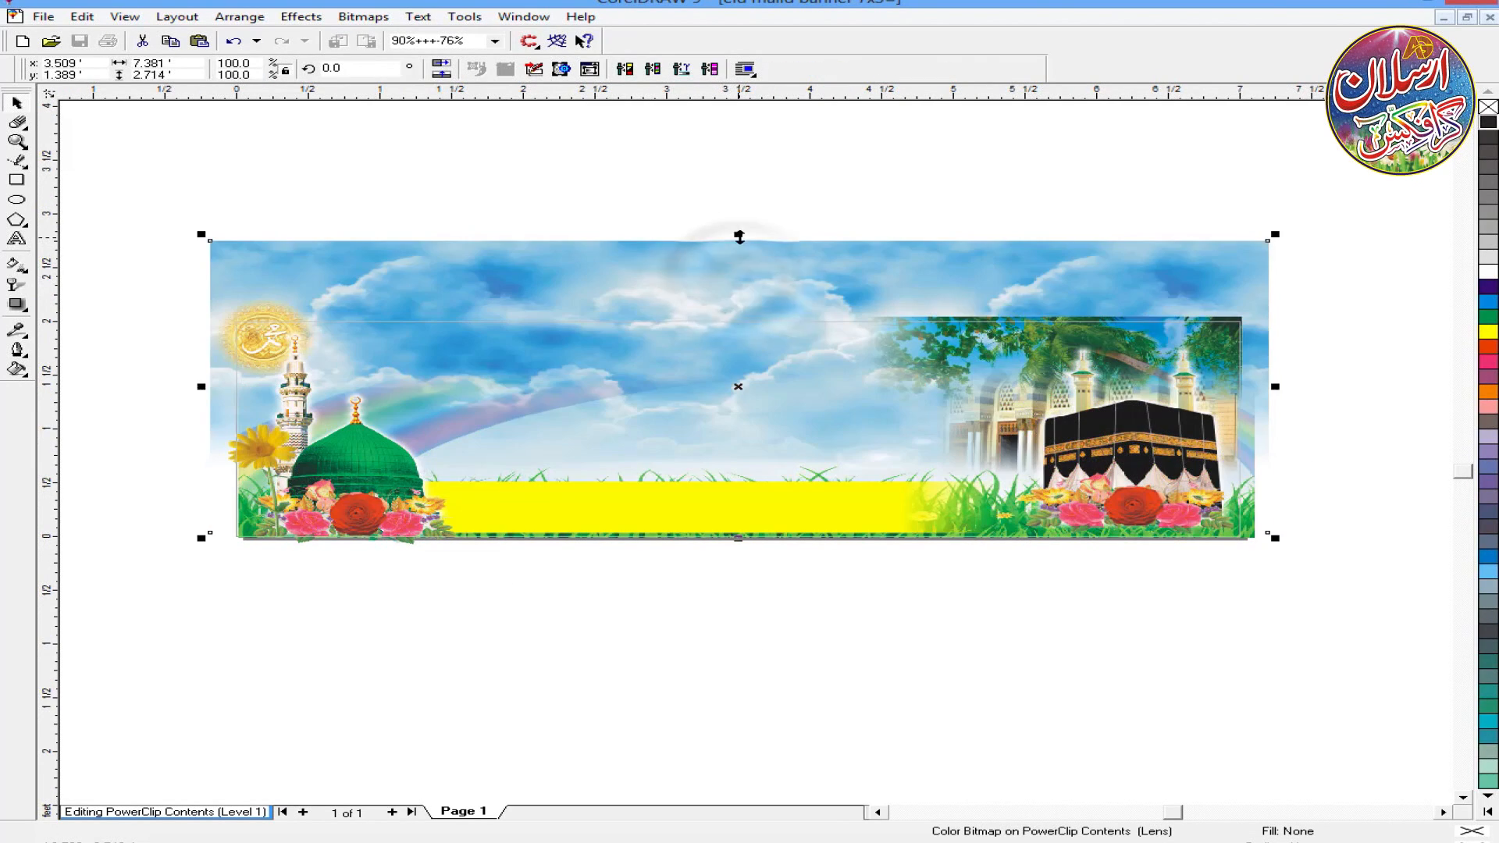
# Step: Resize the rainbow-and-grass picture behind the sky to about 7.5 feet wide, covering the banner, and finish editing the contents
pyautogui.hotkey('ctrl', 'z')
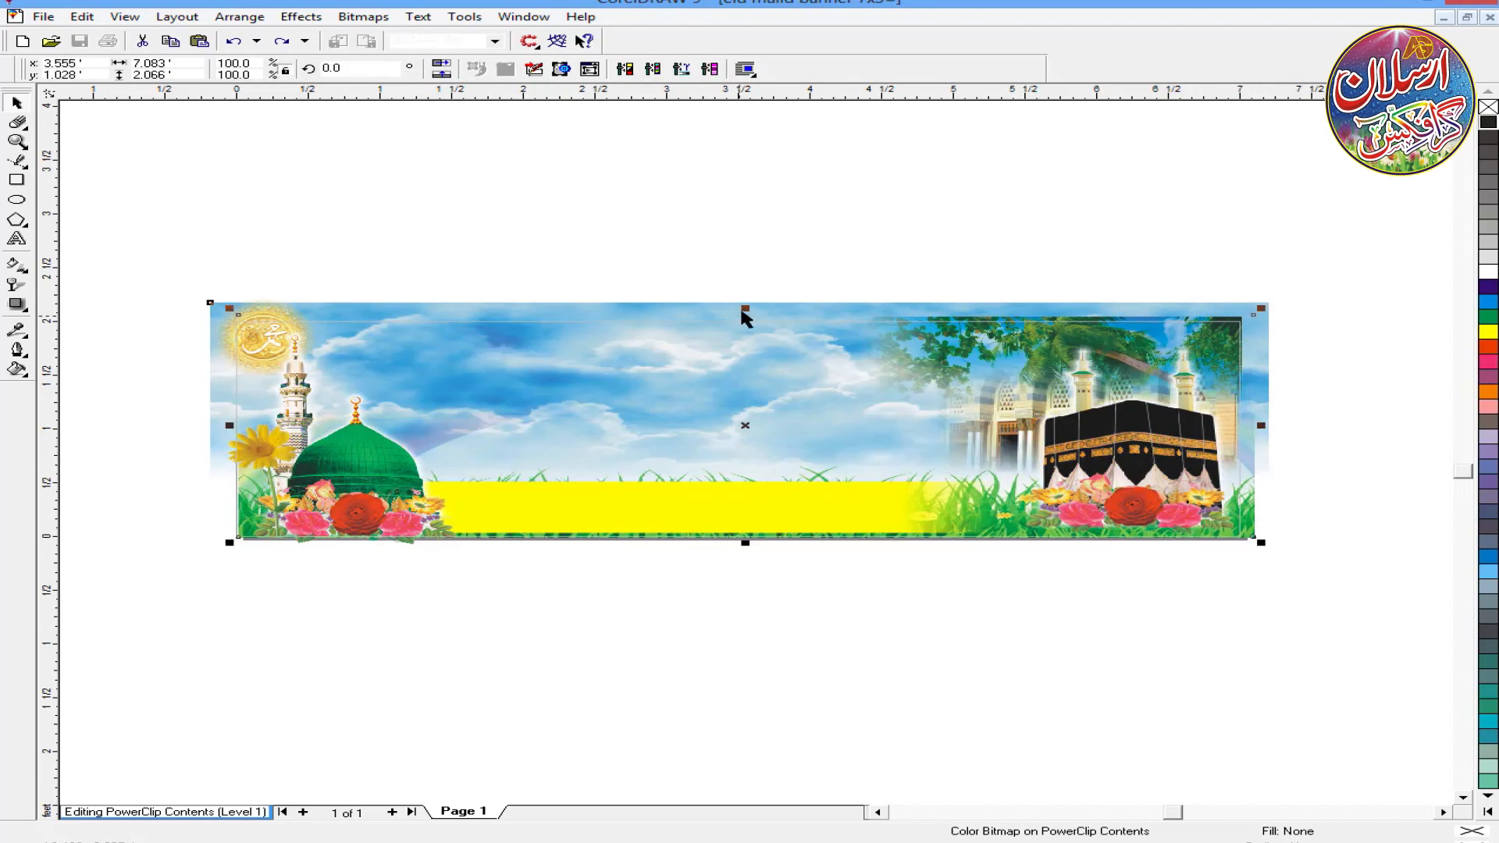
pyautogui.moveTo(744, 303); pyautogui.dragTo(749, 275)
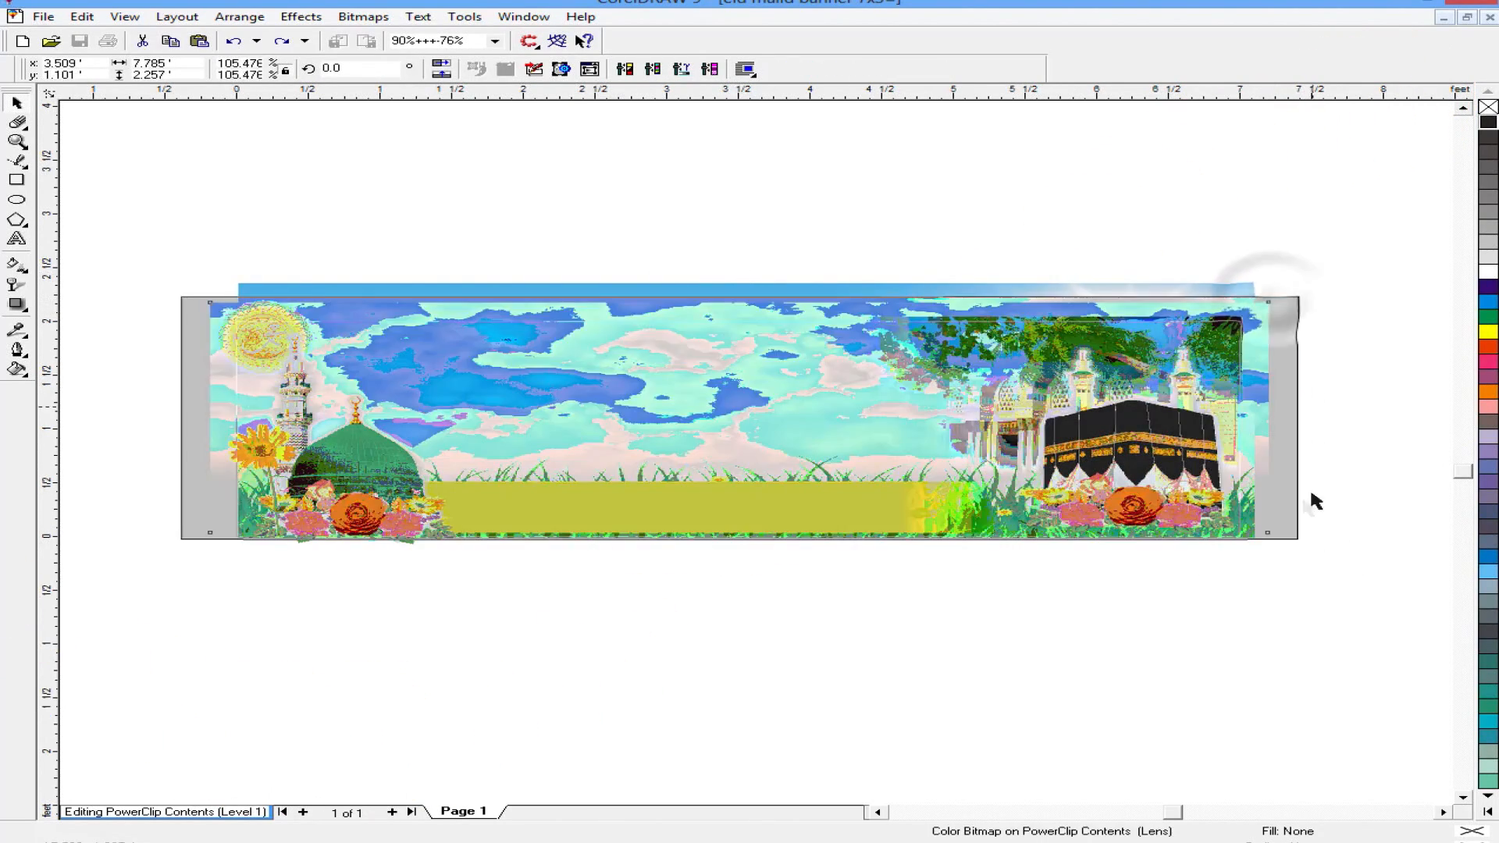
pyautogui.click(1340, 573)
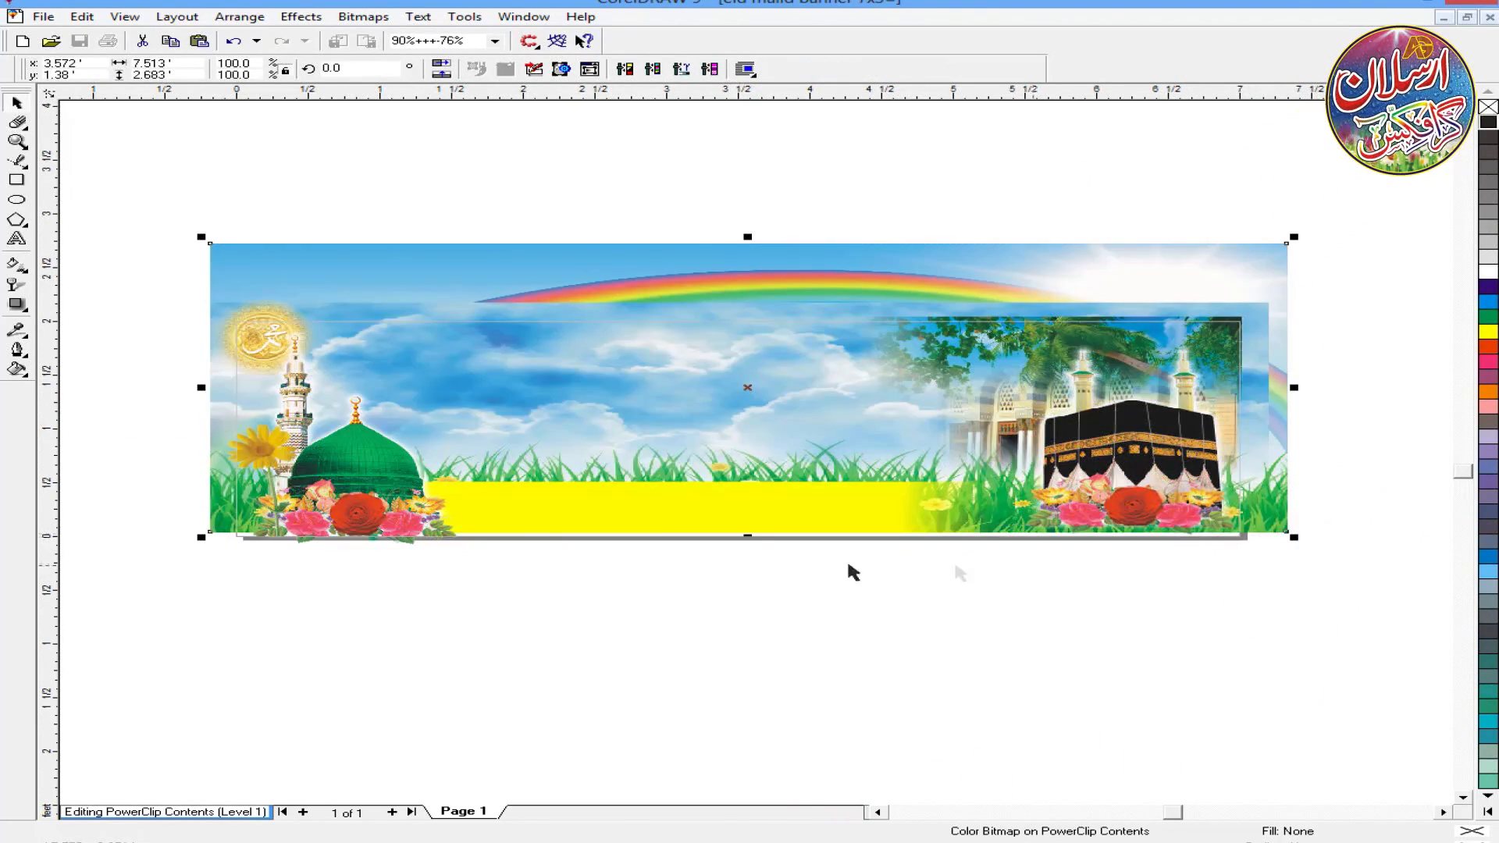
pyautogui.moveTo(752, 536); pyautogui.dragTo(752, 545)
pyautogui.hotkey('alt', 'c')
pyautogui.press('w')
pyautogui.press('f')
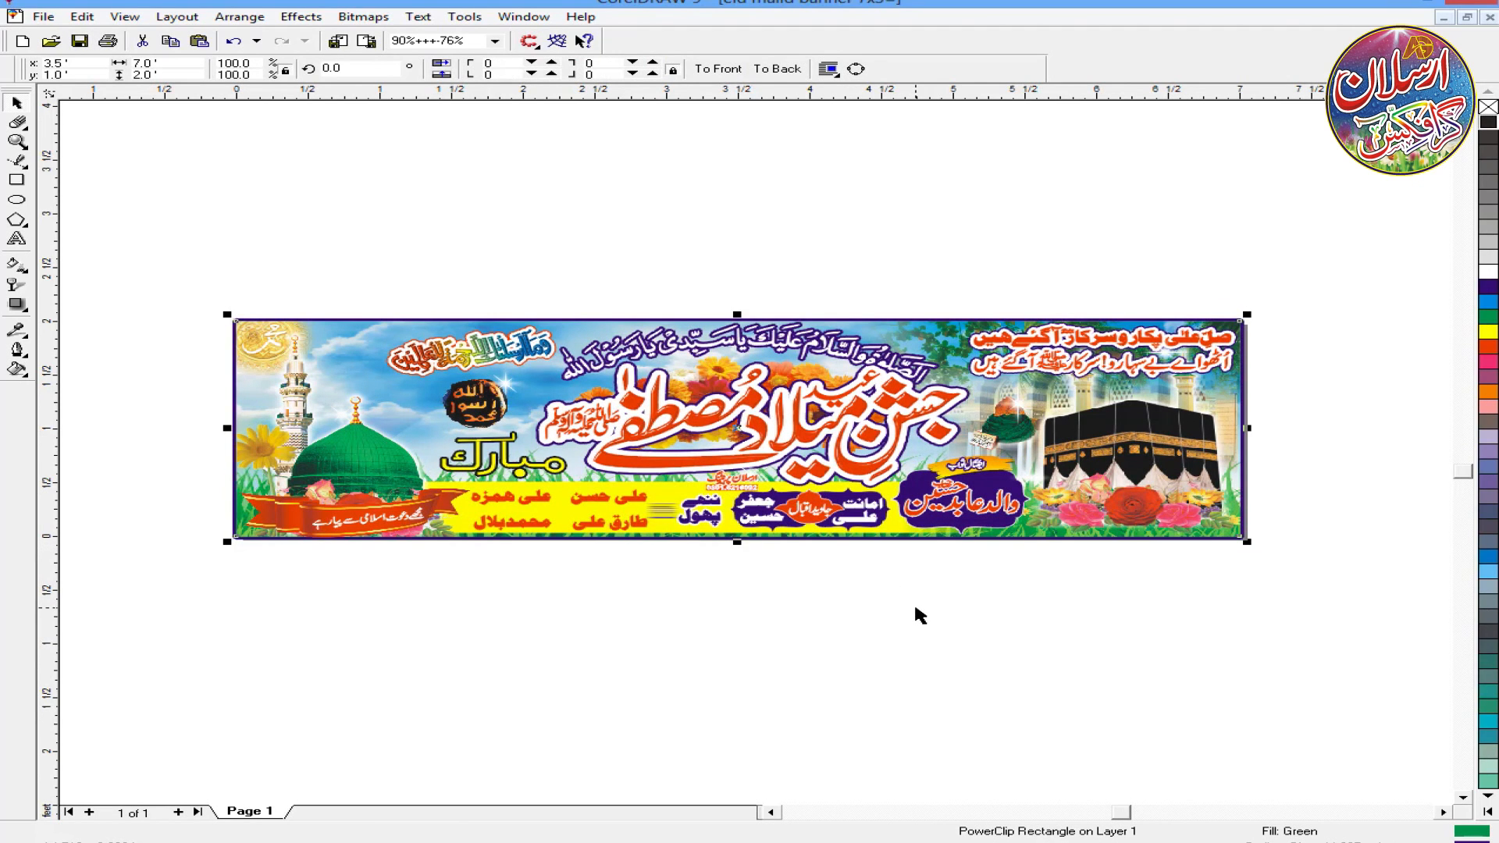
pyautogui.click(916, 609)
pyautogui.moveTo(141, 274); pyautogui.dragTo(1301, 598)
pyautogui.hotkey('ctrl', 'e')
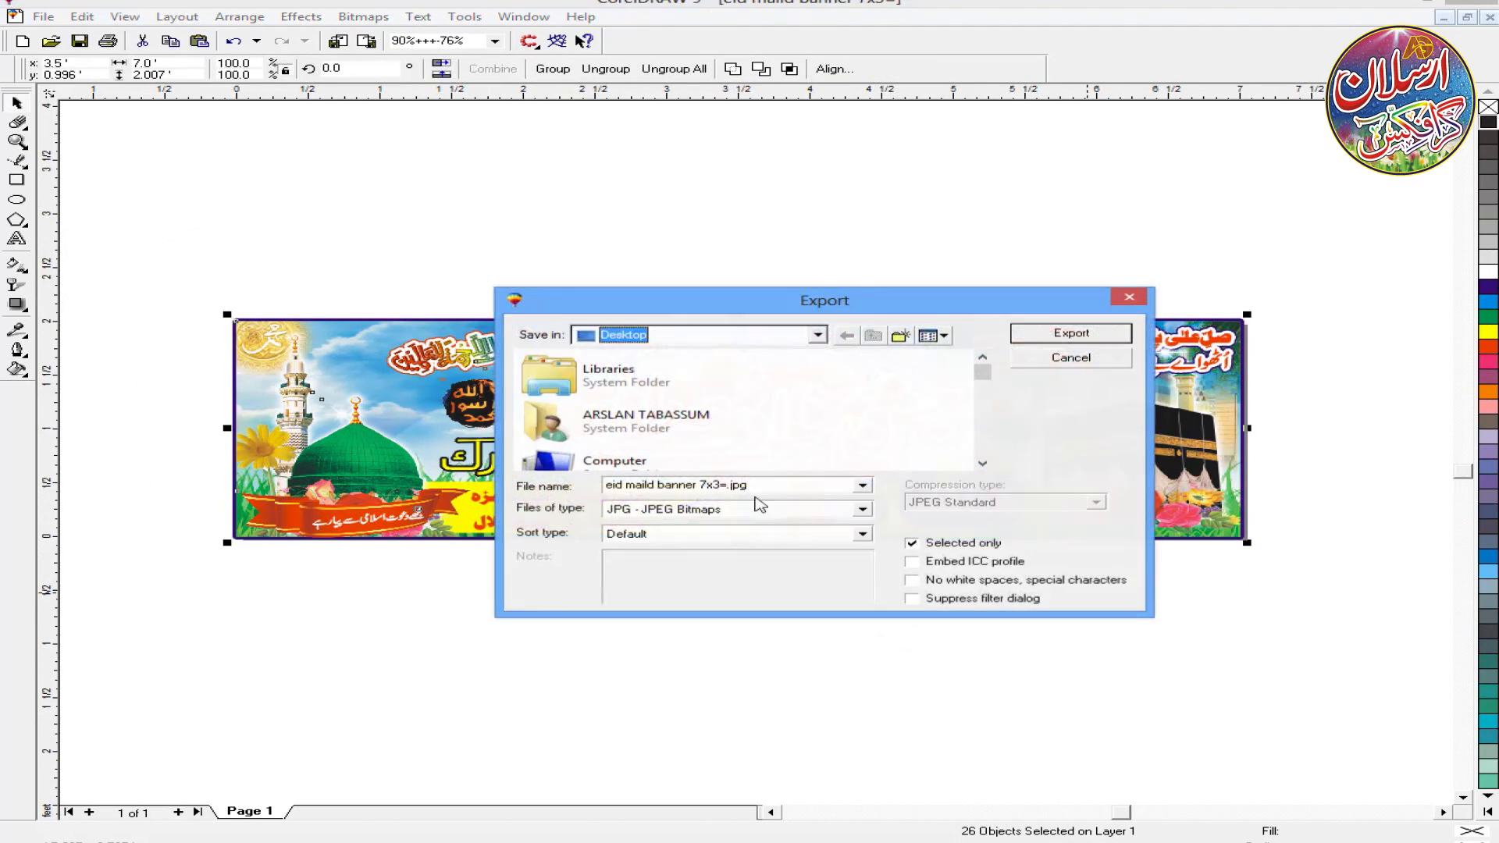
pyautogui.click(798, 517)
pyautogui.click(656, 565)
pyautogui.click(703, 509)
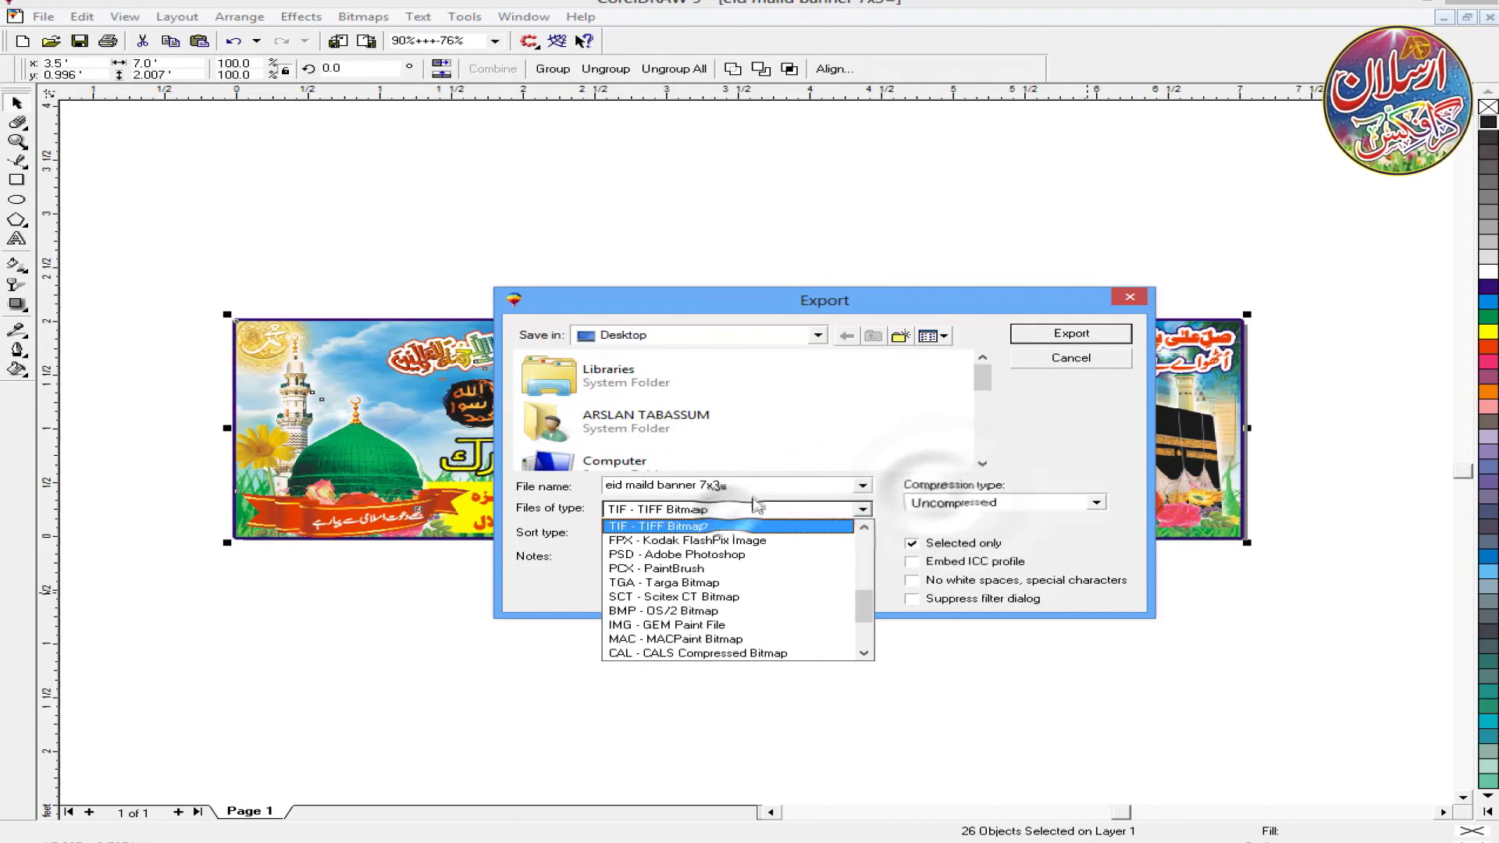
pyautogui.scroll(1, 672, 549)
pyautogui.click(684, 528)
pyautogui.moveTo(729, 487); pyautogui.dragTo(604, 487)
pyautogui.press('Escape')
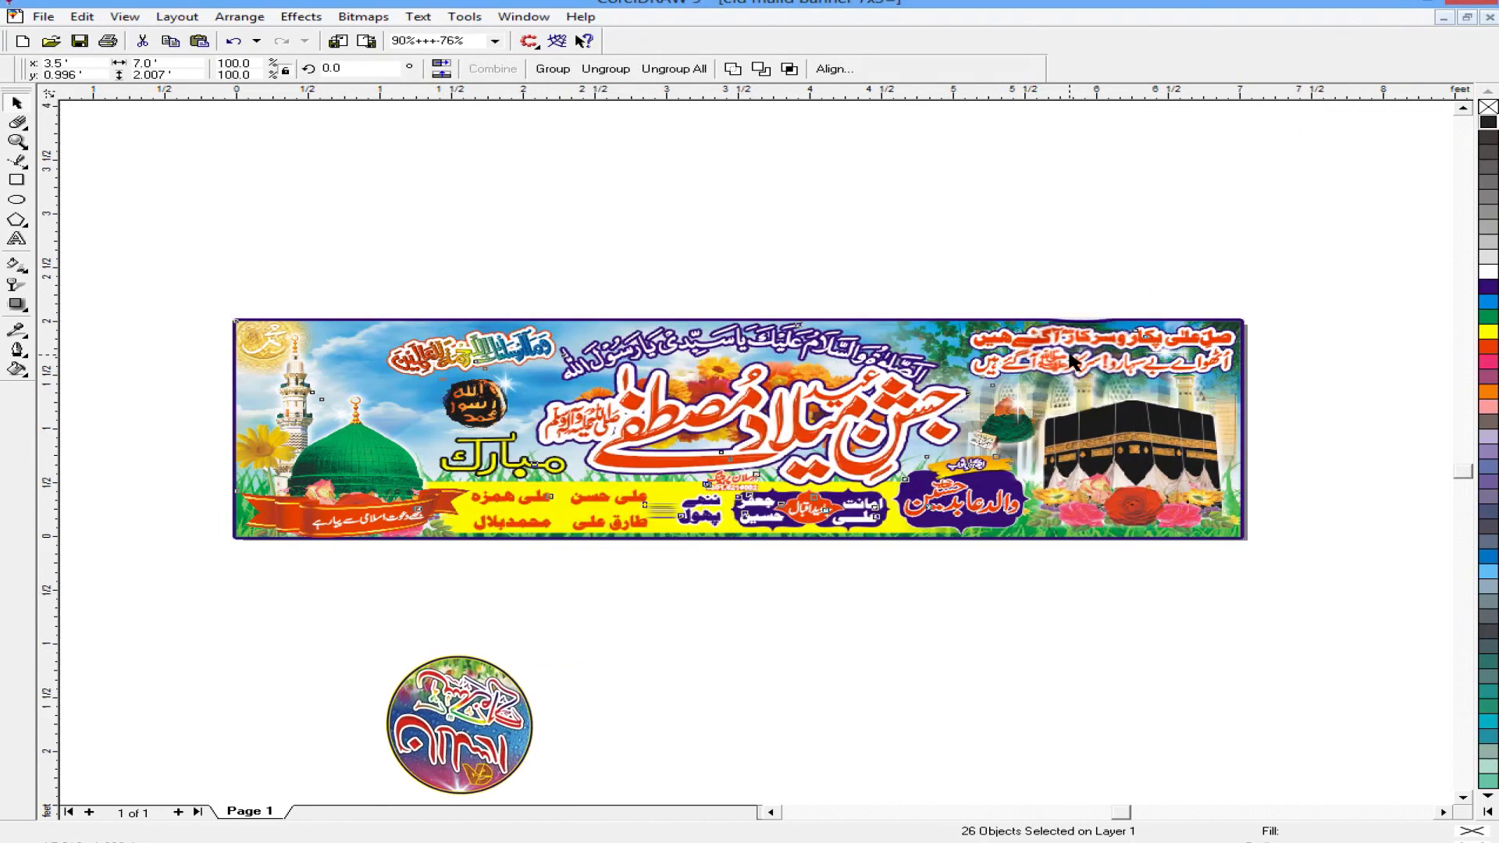
# Step: Examine the ribbon's outline and nodes at the banner's lower-left corner in wireframe view, and return to the full-colour view
pyautogui.click(796, 678)
pyautogui.hotkey('shift', 'F9')
pyautogui.scroll(2, 202, 517)
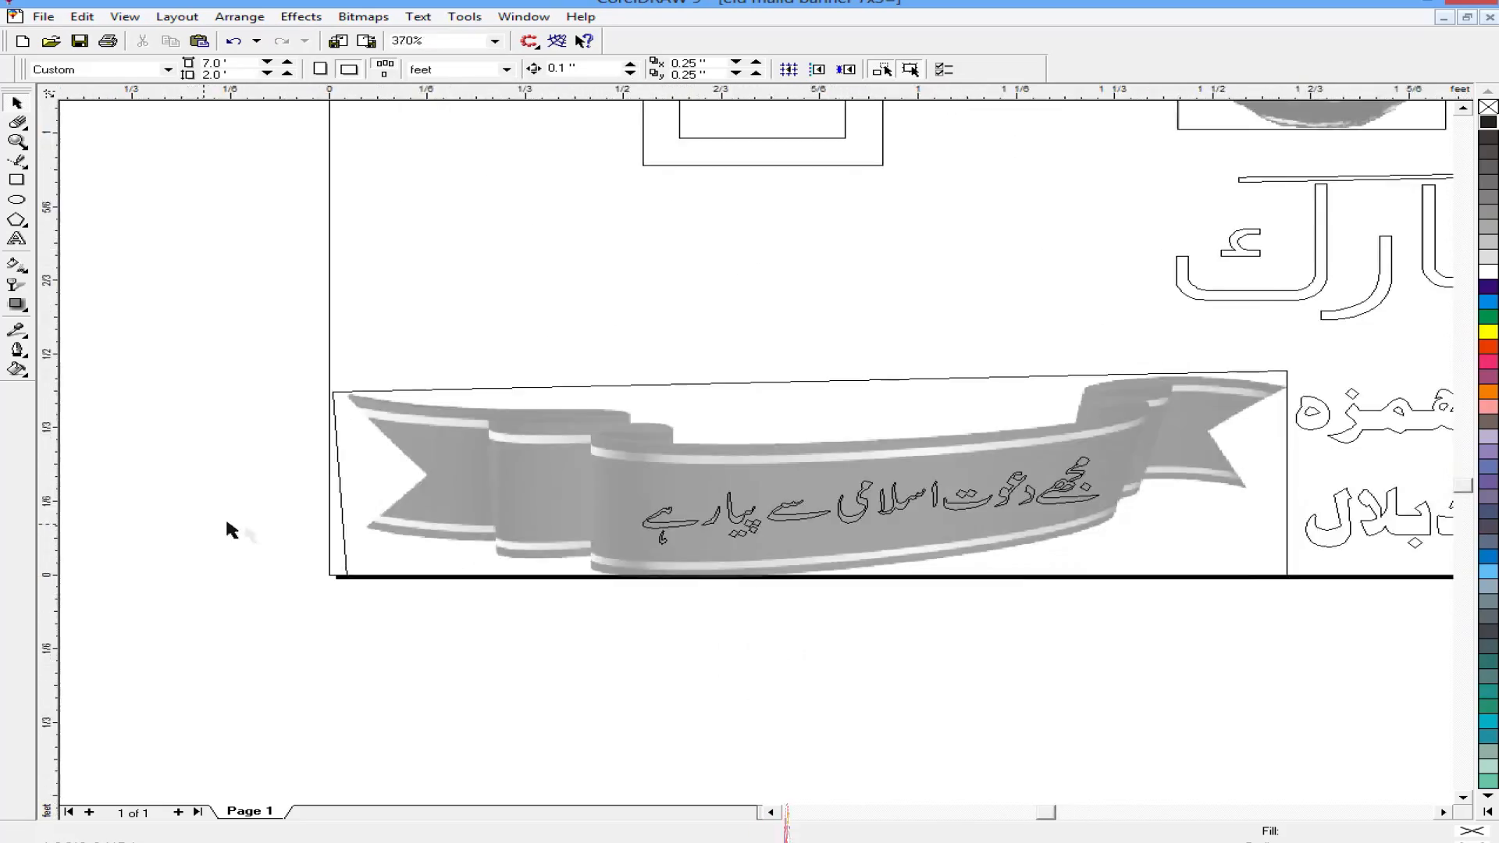
pyautogui.scroll(2, 378, 561)
pyautogui.click(416, 573)
pyautogui.press('F10')
pyautogui.scroll(-4, 422, 576)
pyautogui.scroll(1, 424, 579)
pyautogui.click(17, 102)
pyautogui.scroll(1, 663, 500)
pyautogui.click(679, 502)
pyautogui.click(891, 546)
pyautogui.click(381, 662)
pyautogui.scroll(-2, 358, 646)
pyautogui.hotkey('shift', 'F9')
pyautogui.scroll(-1, 812, 312)
pyautogui.scroll(2, 764, 660)
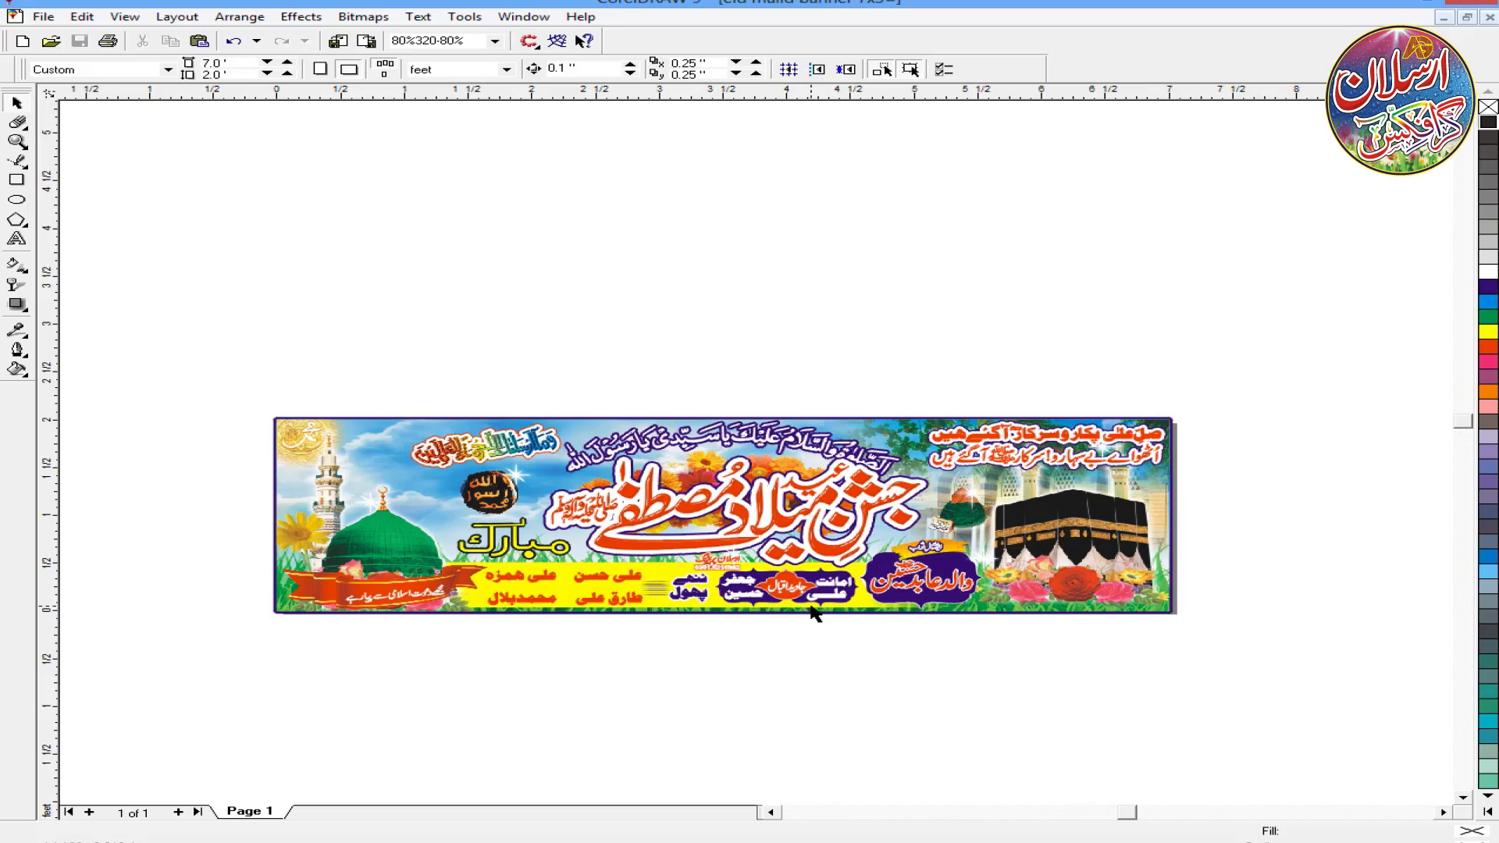
# Step: Scale the arched calligraphy line above the title down to about 1.9 feet wide and reposition it over the title
pyautogui.scroll(2, 780, 422)
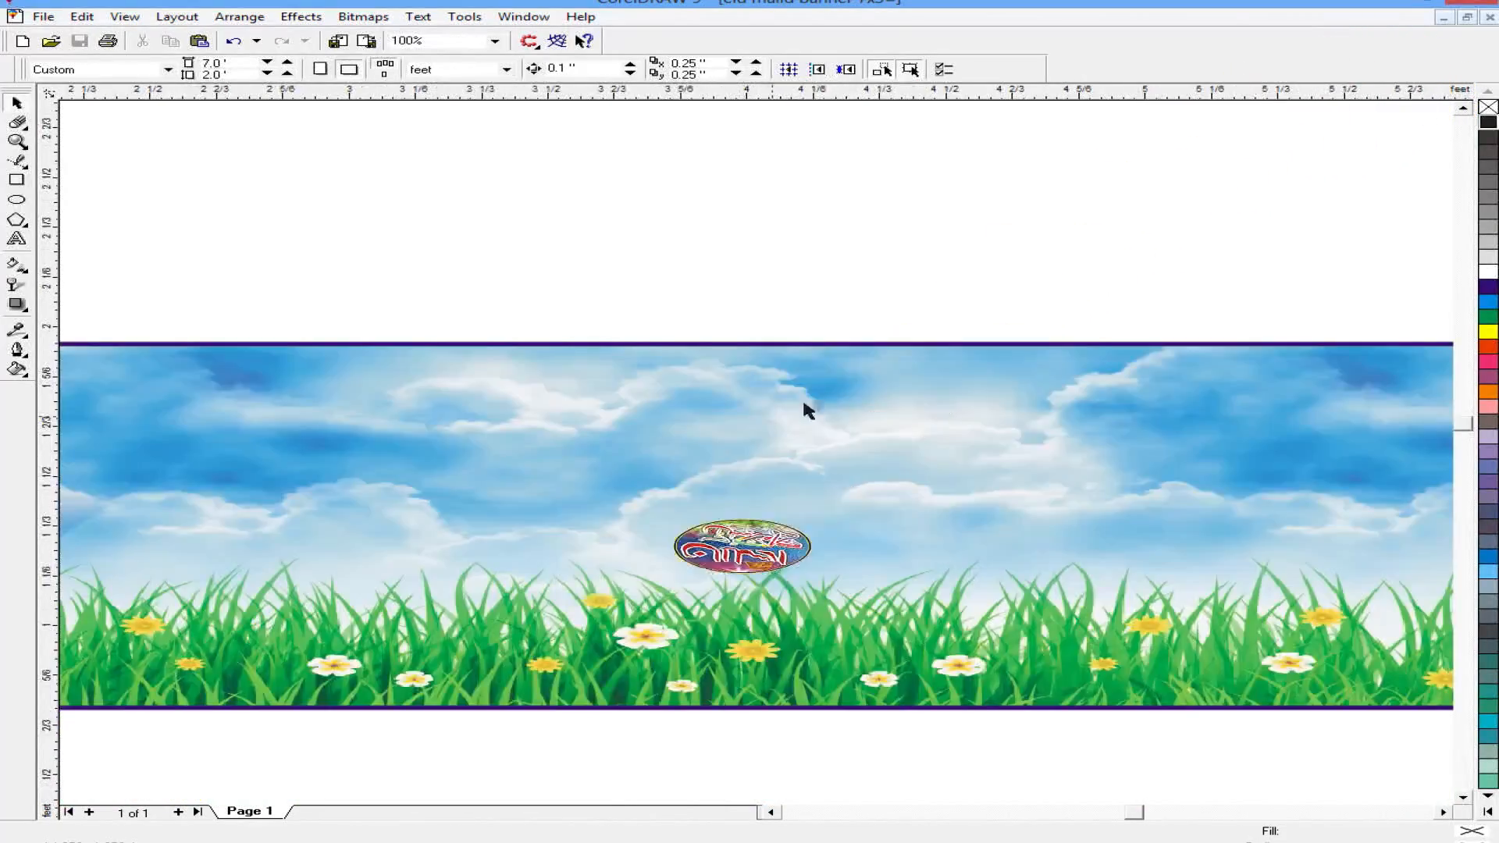
pyautogui.click(804, 403)
pyautogui.scroll(-1, 1085, 492)
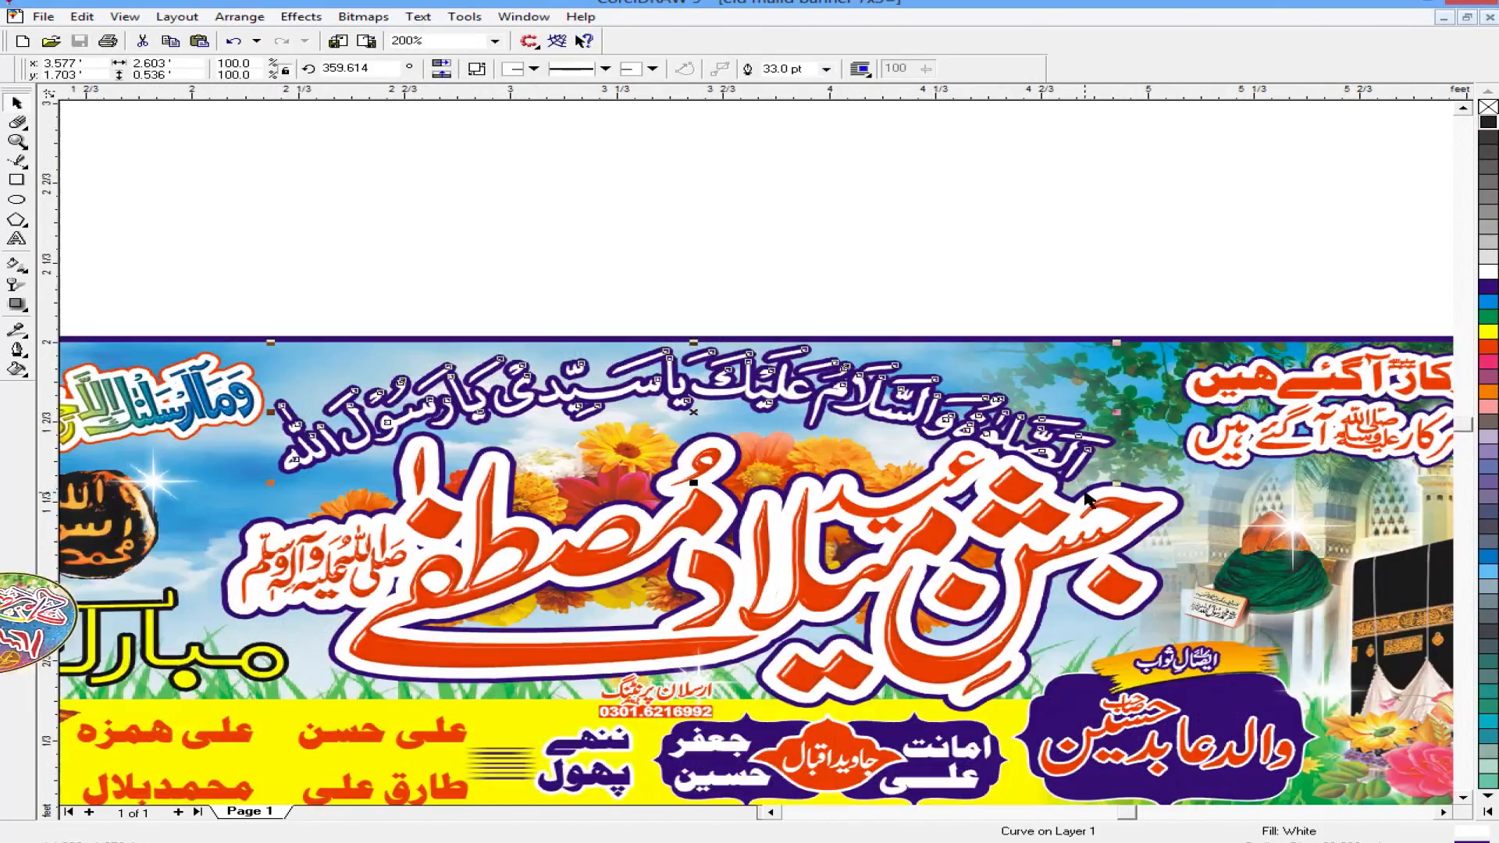
pyautogui.moveTo(1088, 471); pyautogui.dragTo(885, 446)
pyautogui.moveTo(734, 394); pyautogui.dragTo(786, 408)
pyautogui.click(796, 422)
pyautogui.click(847, 214)
# Step: Recolour the arched calligraphy line above the title red and deselect it
pyautogui.scroll(-1, 652, 312)
pyautogui.click(660, 379)
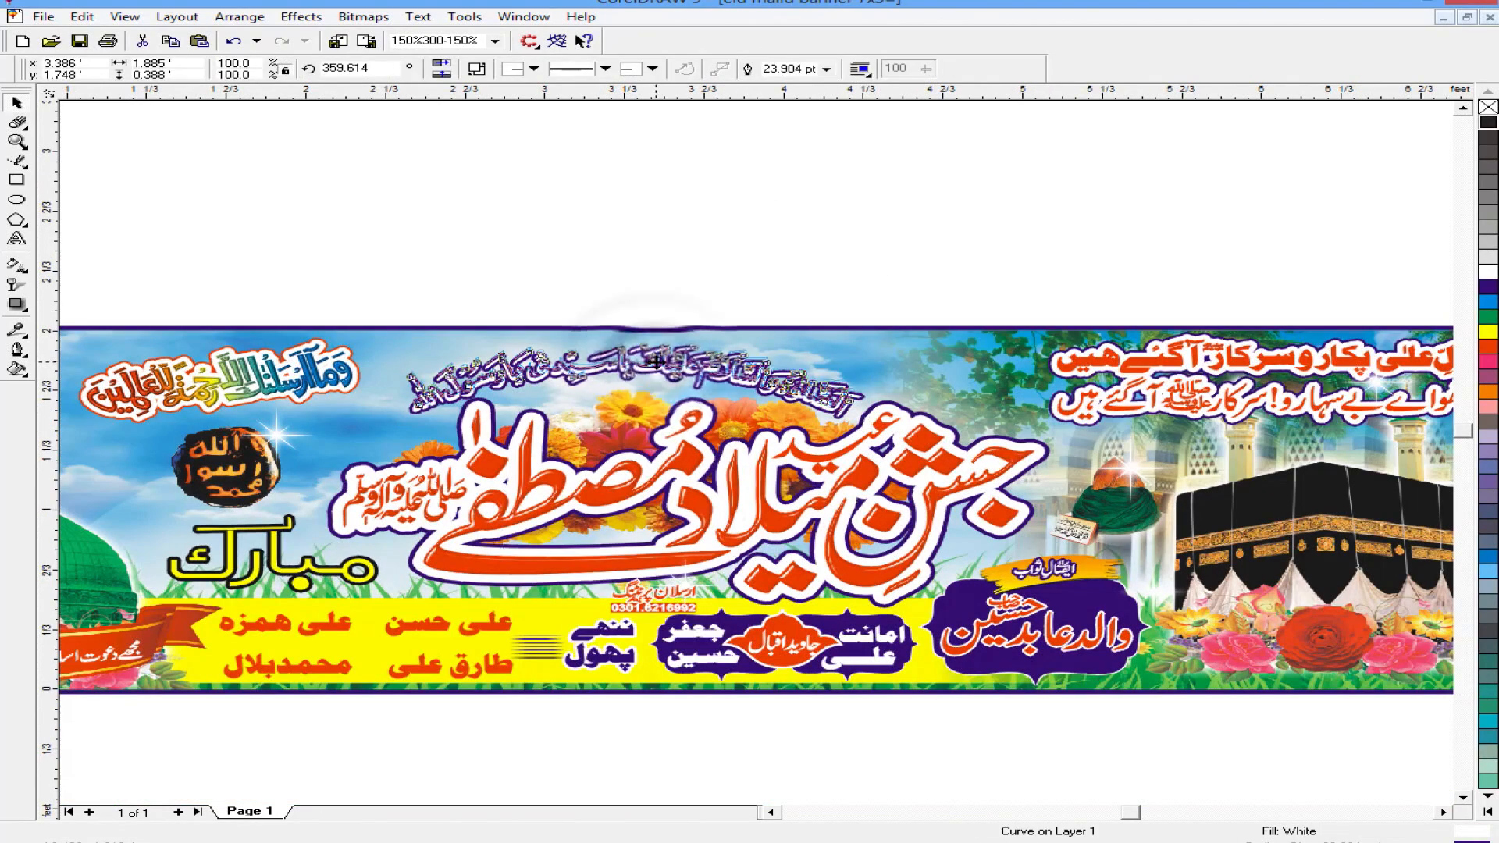
pyautogui.click(1486, 347)
pyautogui.press('Escape')
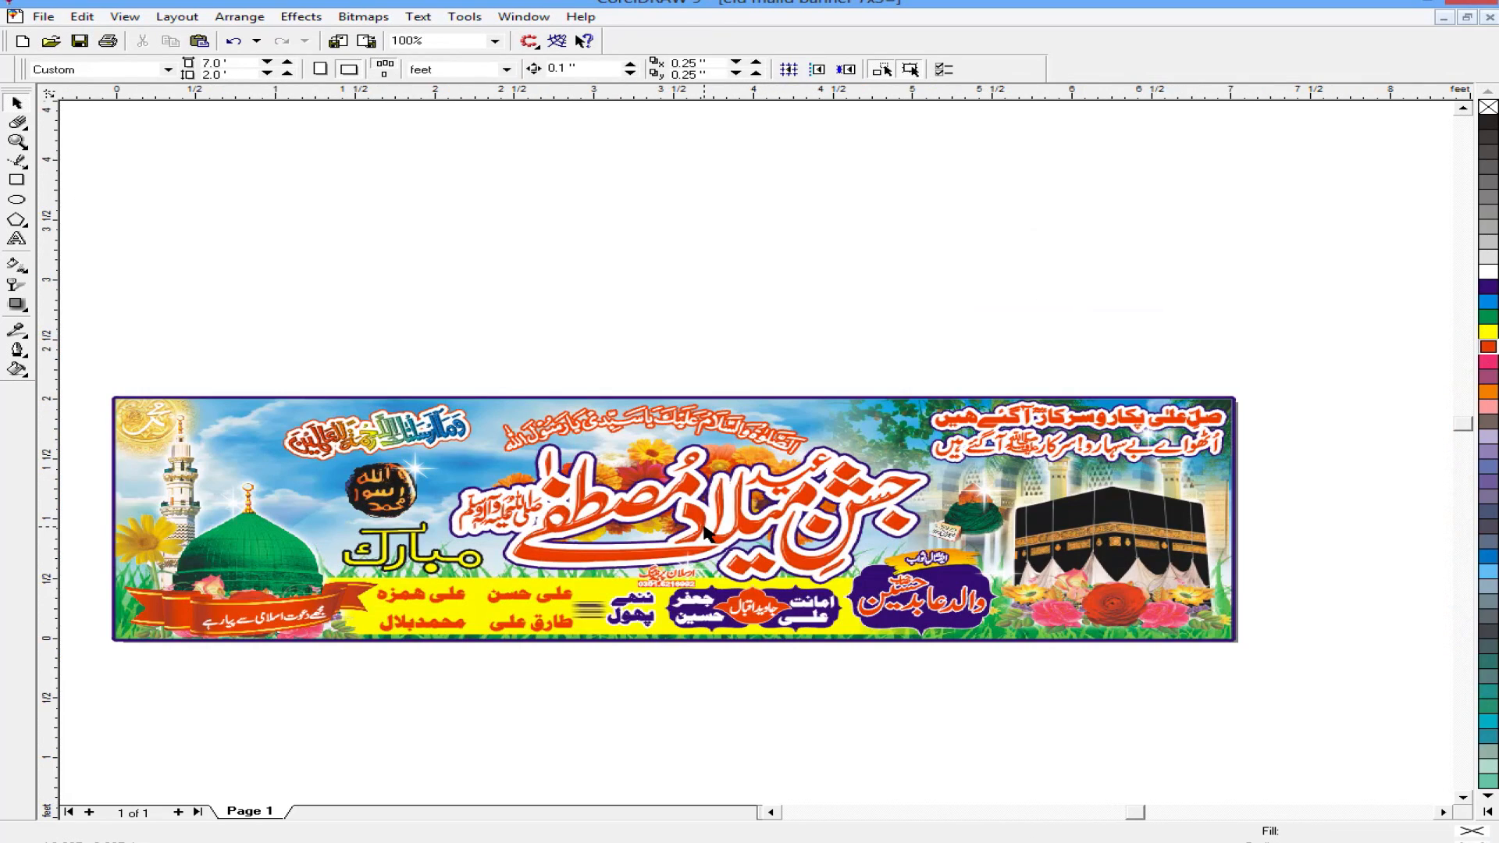
# Step: Undo the red recolouring of the arched calligraphy line above the title and leave nothing selected
pyautogui.hotkey('ctrl', 'z')
pyautogui.click(790, 700)
# Step: Select all of the banner artwork and export it as a CMYK JPEG named 7x2 with compression and smoothing at 0
pyautogui.scroll(-1, 765, 671)
pyautogui.moveTo(293, 400); pyautogui.dragTo(1051, 595)
pyautogui.hotkey('ctrl', 'e')
pyautogui.press('BackSpace')
pyautogui.write('7x5')
pyautogui.click(1072, 334)
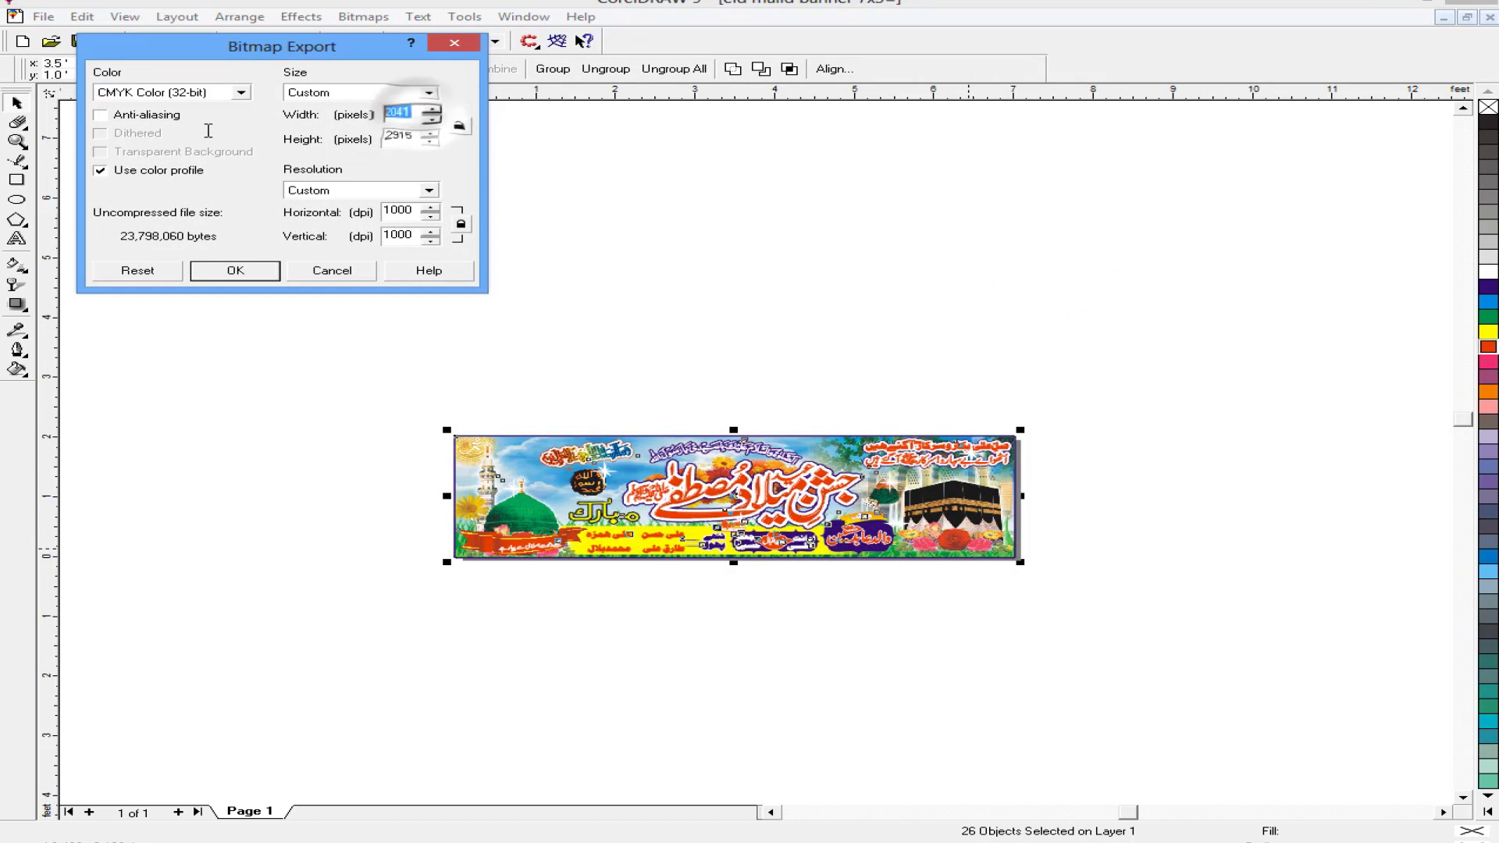
pyautogui.click(234, 270)
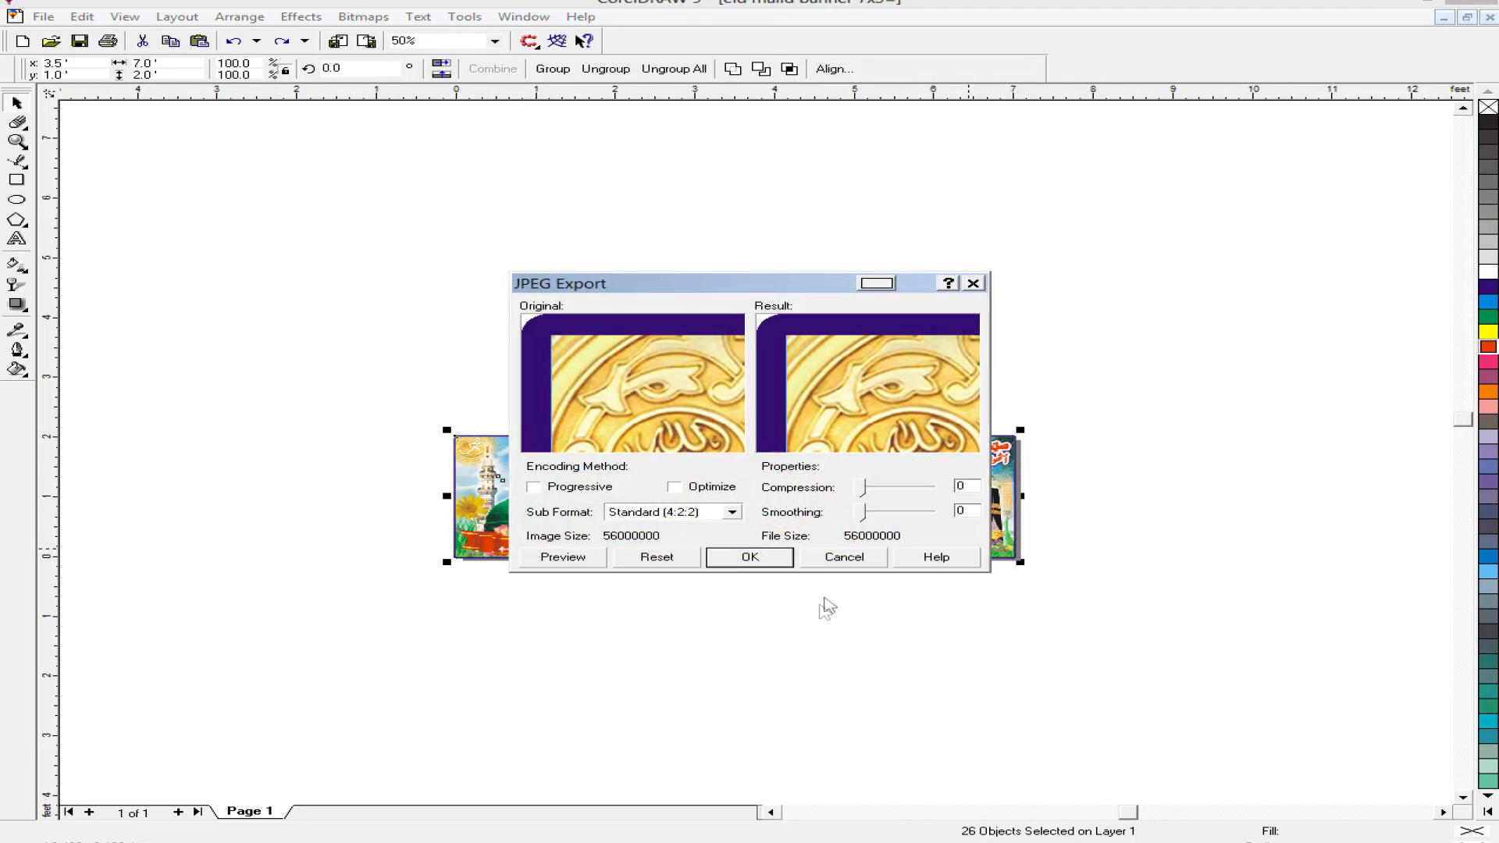
pyautogui.click(781, 556)
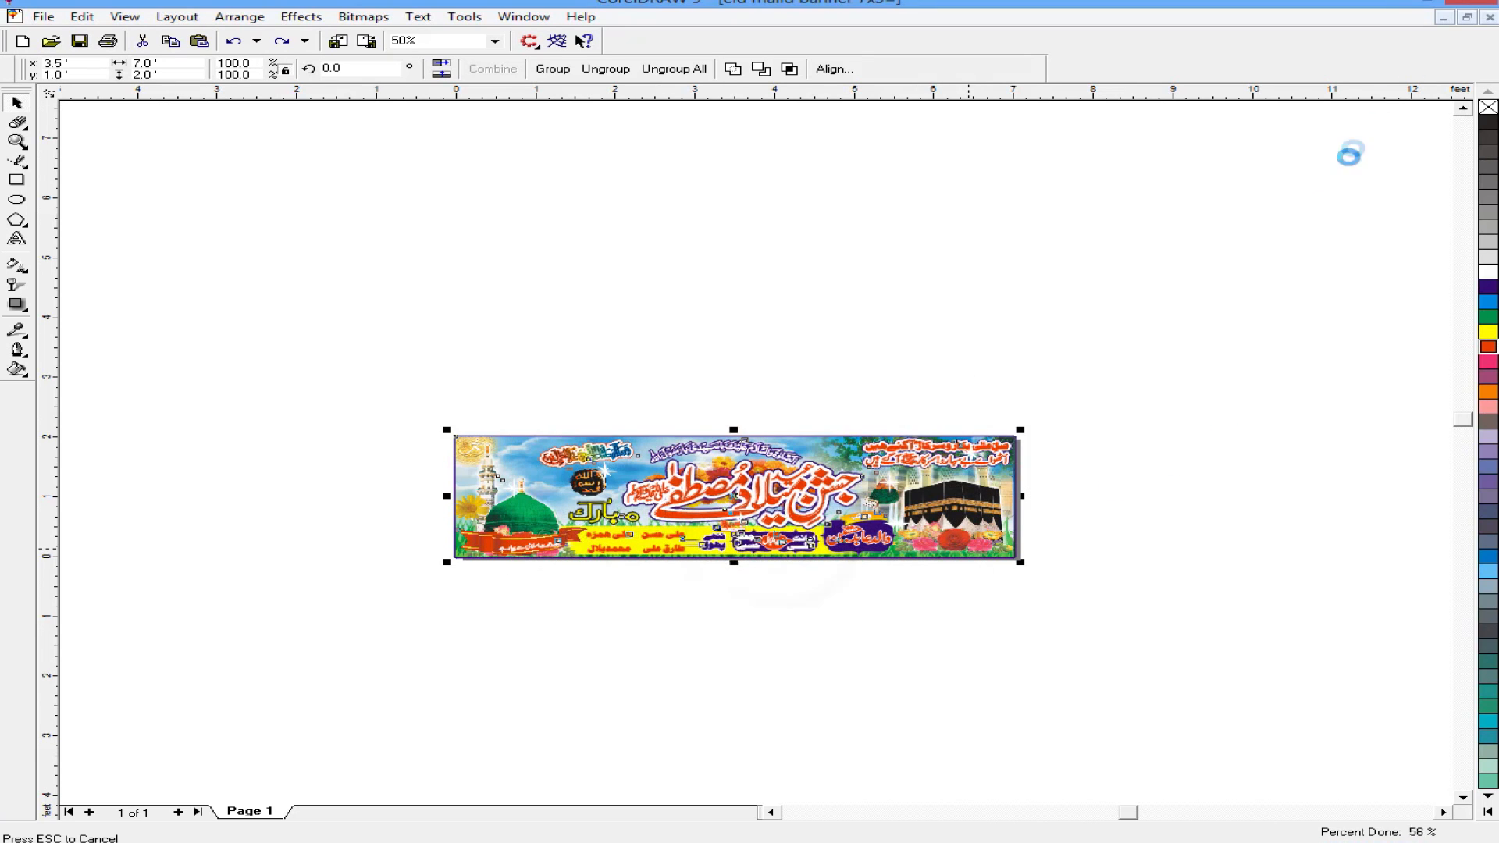
# Step: Leave the banner document, open the exported 7x2 image from the desktop and examine its artwork and lettering in close-up
pyautogui.click(1490, 15)
pyautogui.click(656, 467)
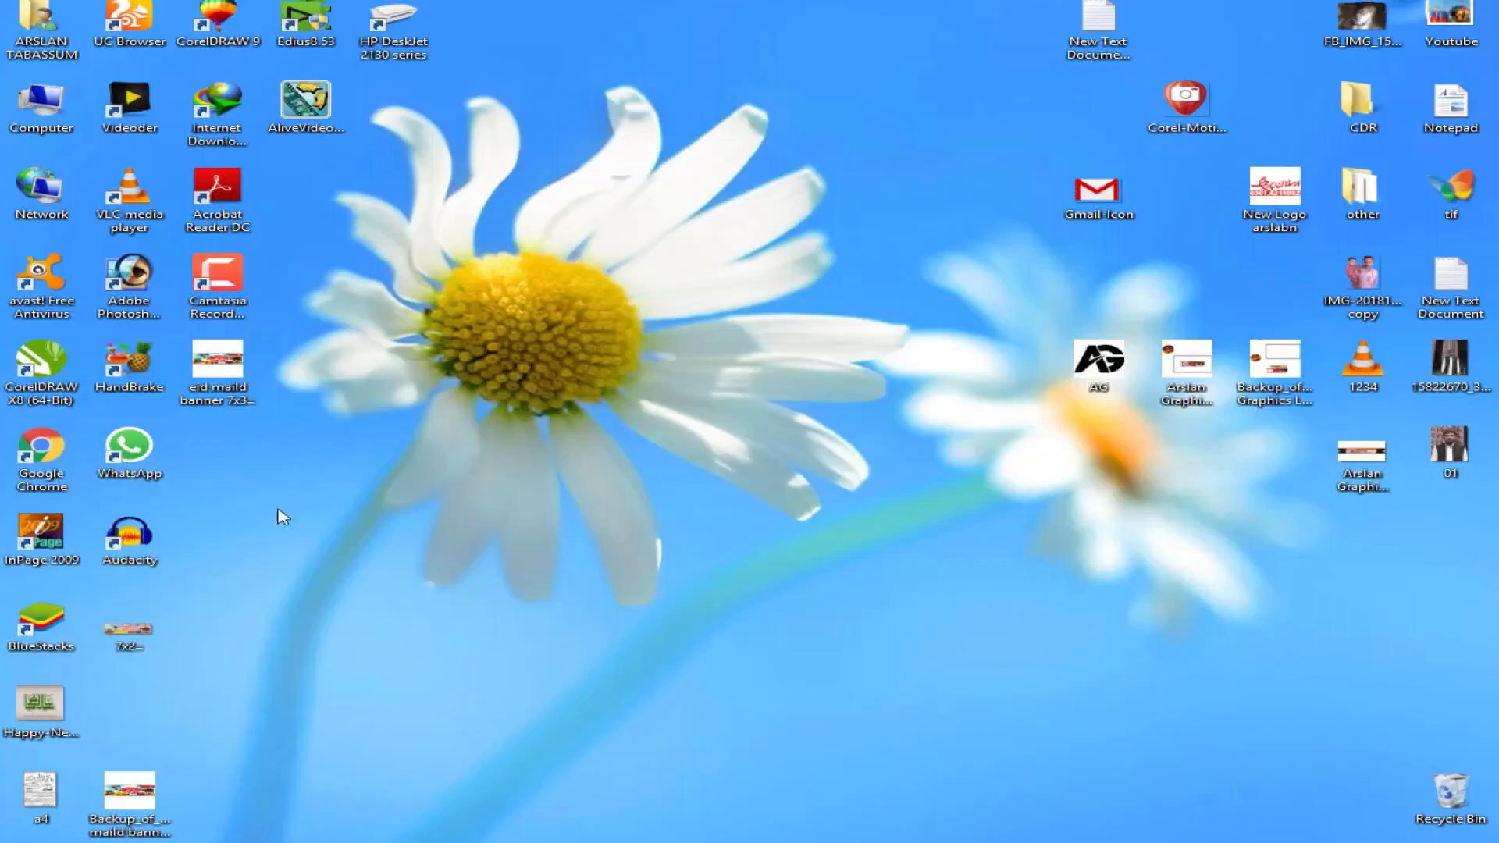
pyautogui.doubleClick(129, 628)
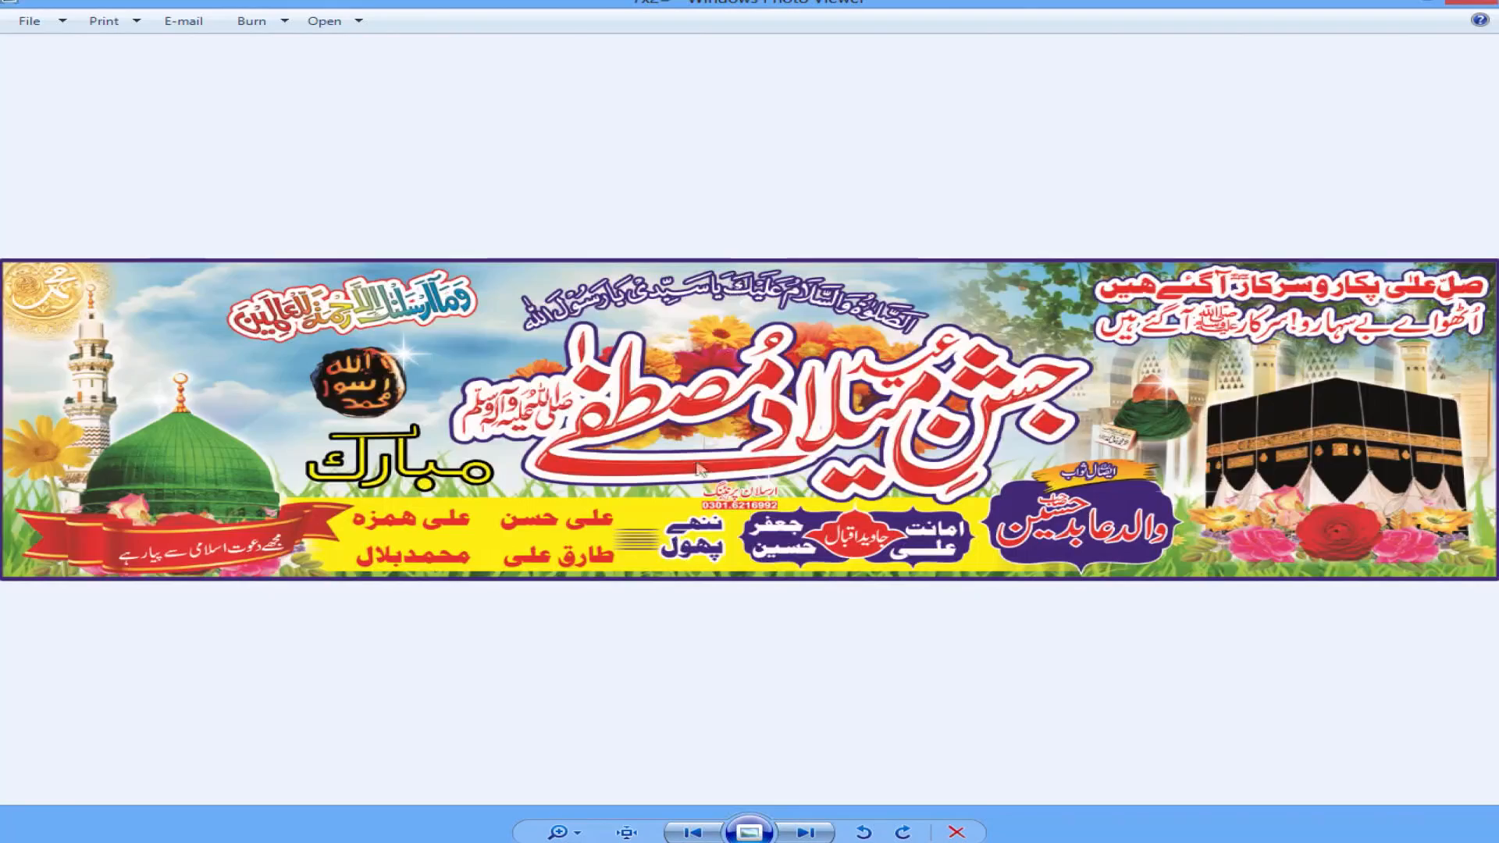
pyautogui.scroll(4, 722, 413)
pyautogui.moveTo(234, 437); pyautogui.dragTo(188, 449)
pyautogui.scroll(-1, 1159, 430)
pyautogui.moveTo(976, 468); pyautogui.dragTo(379, 486)
pyautogui.scroll(-4, 379, 486)
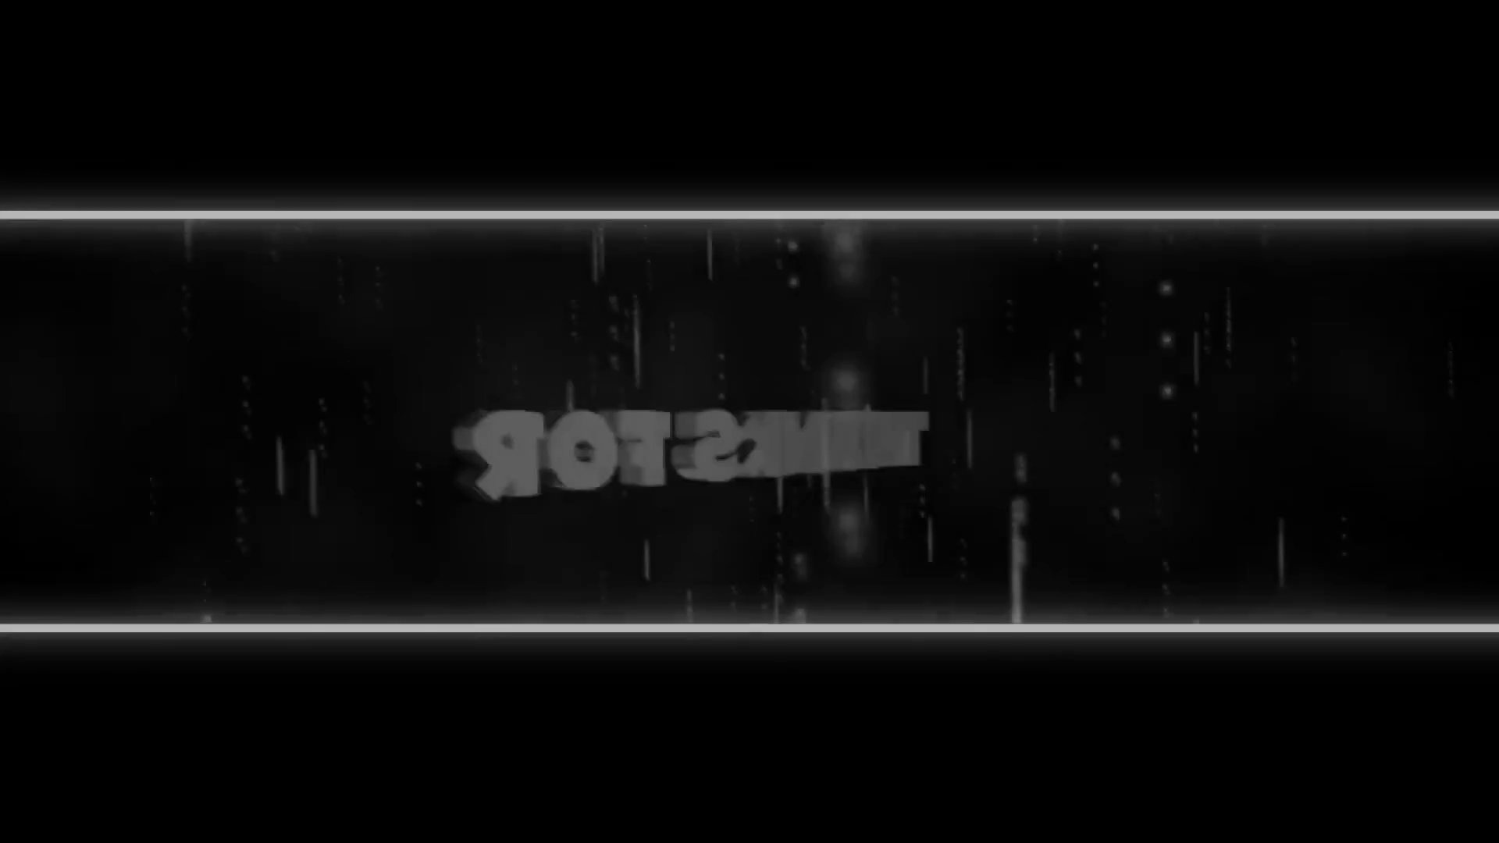